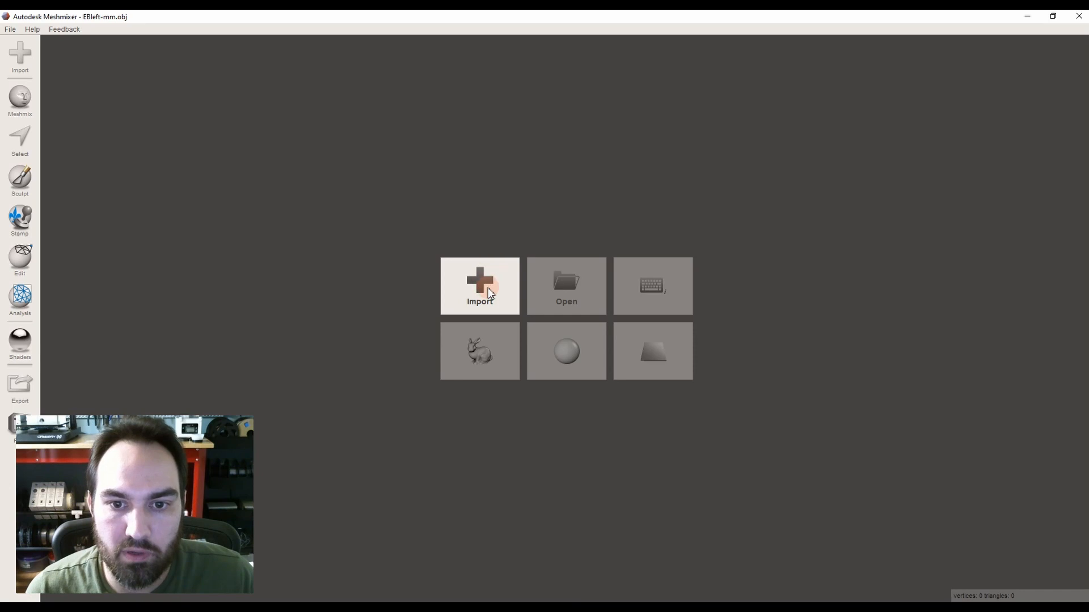
click(489, 292)
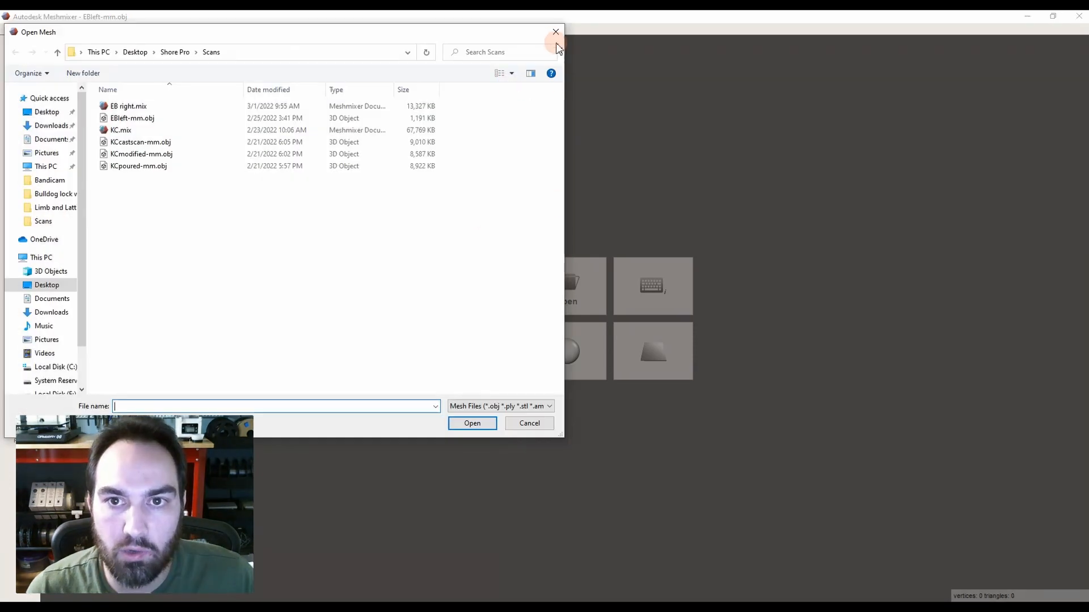
click(556, 33)
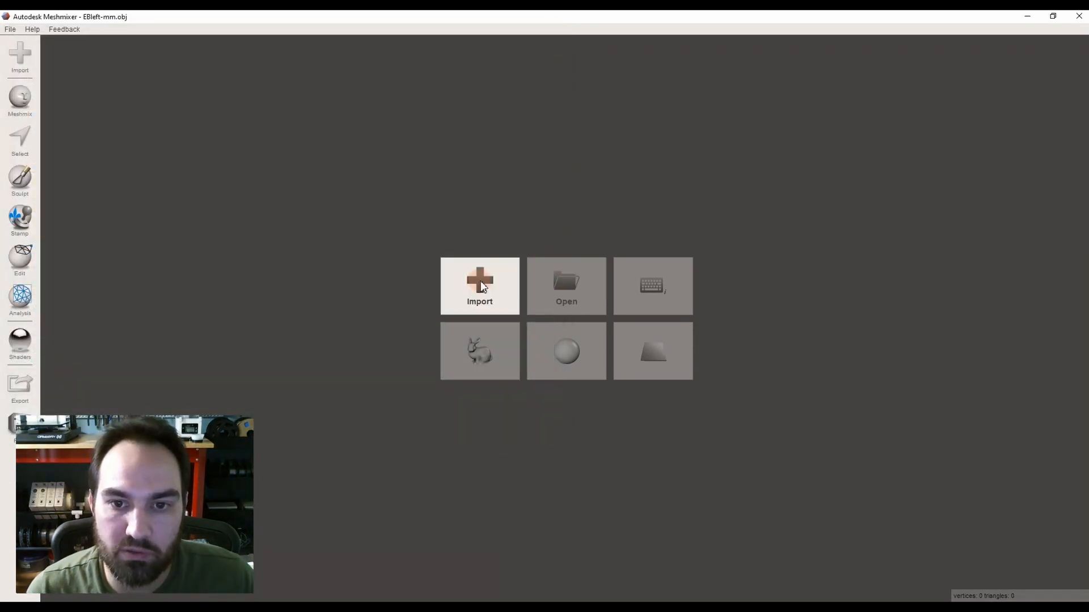
click(457, 285)
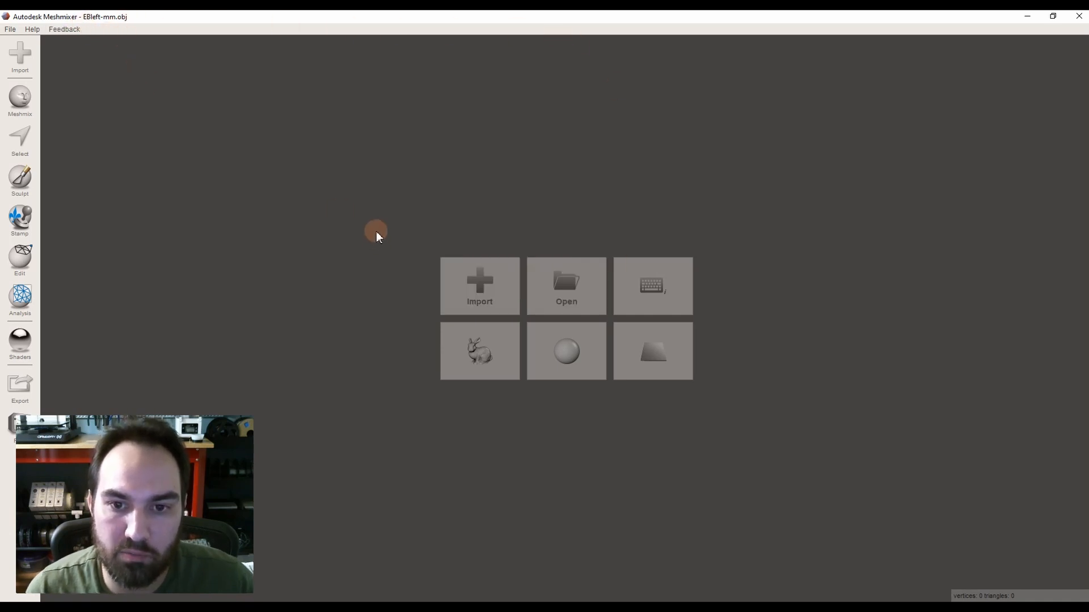
Step: Import the EBleft-mm.obj scan from the Scans folder
click(490, 294)
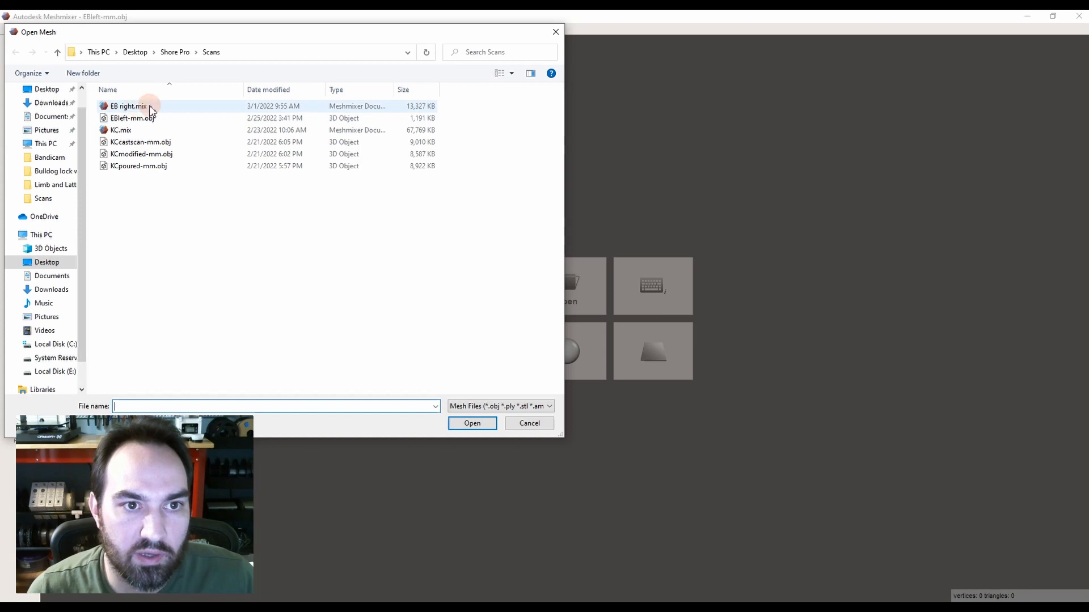
double_click(131, 118)
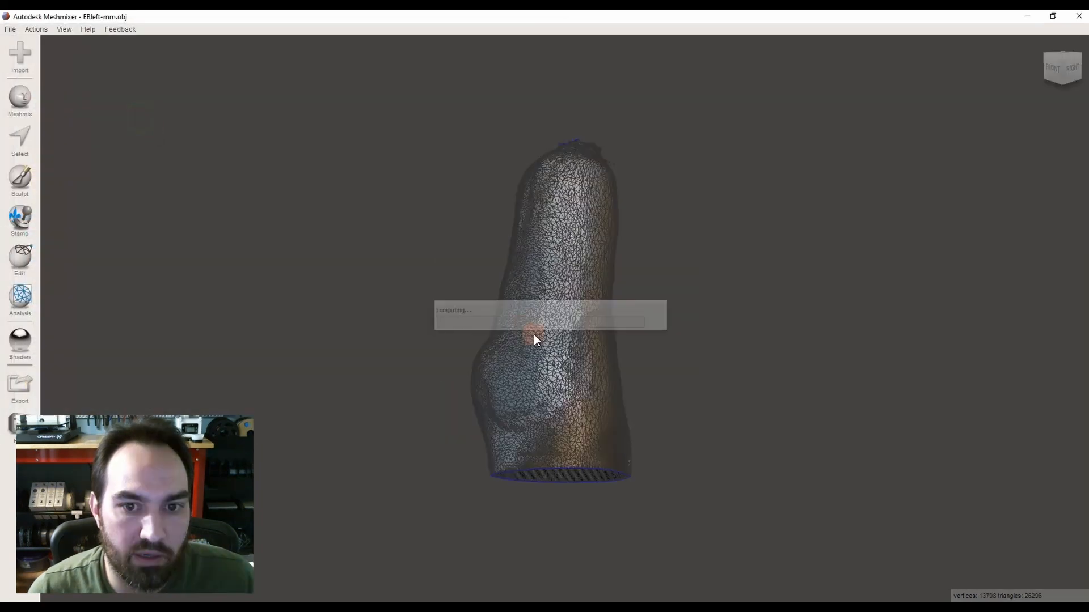
right_drag(564, 355, 580, 295)
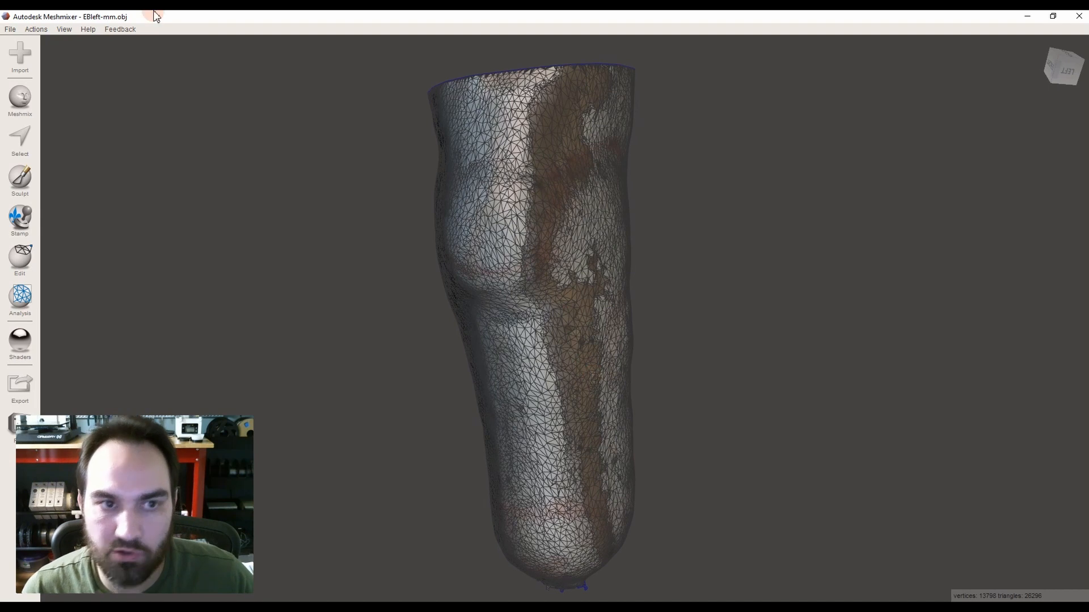
Step: Hide the wireframe and turn off the mesh's colour display to view the leg scan as a plain grey surface
key(w)
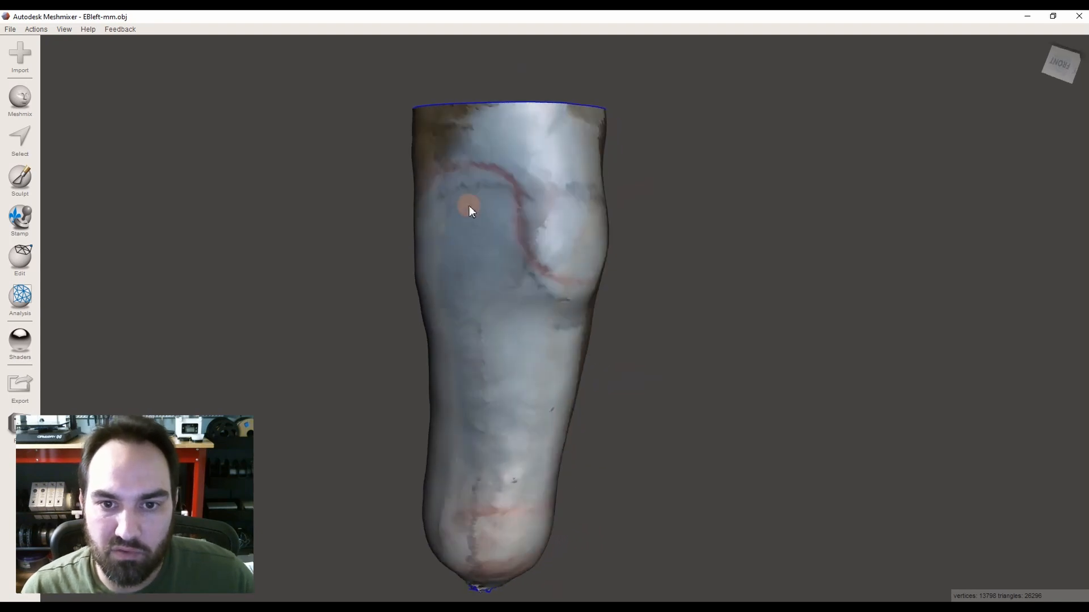
key(space)
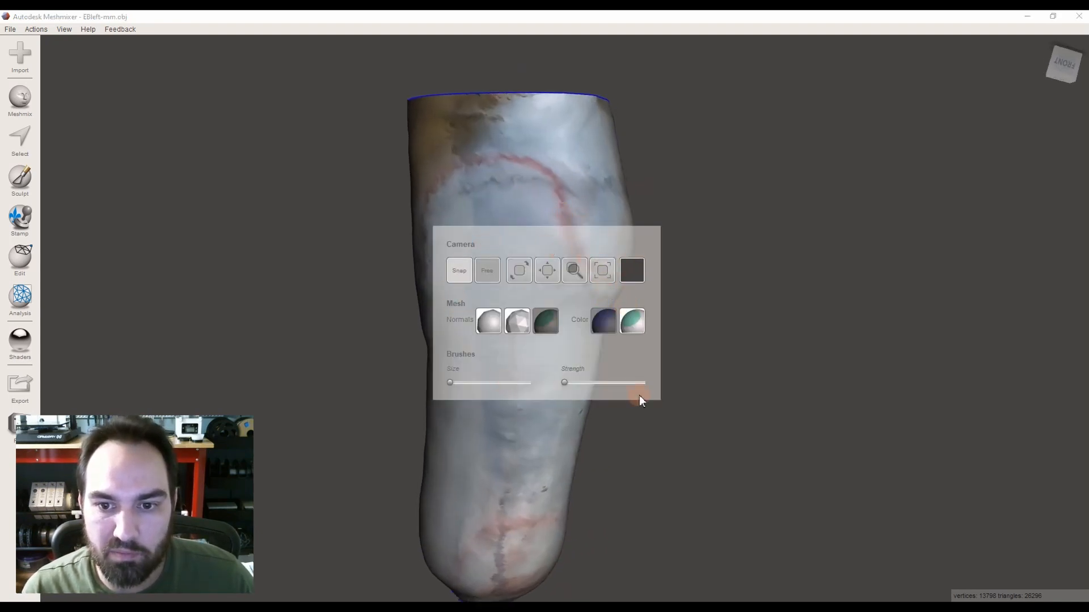
click(632, 323)
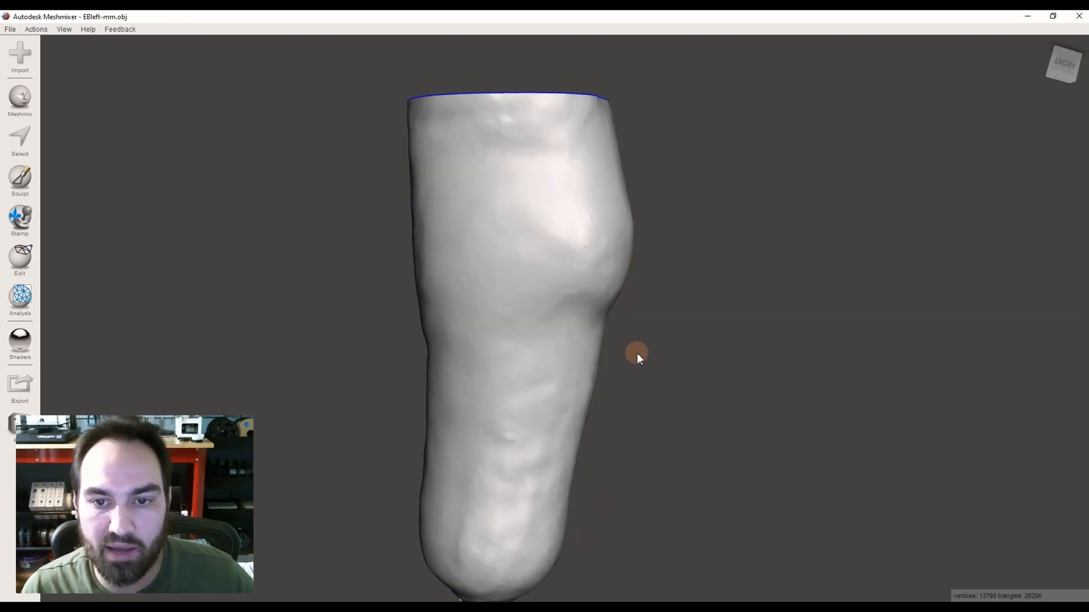
right_drag(638, 334, 578, 334)
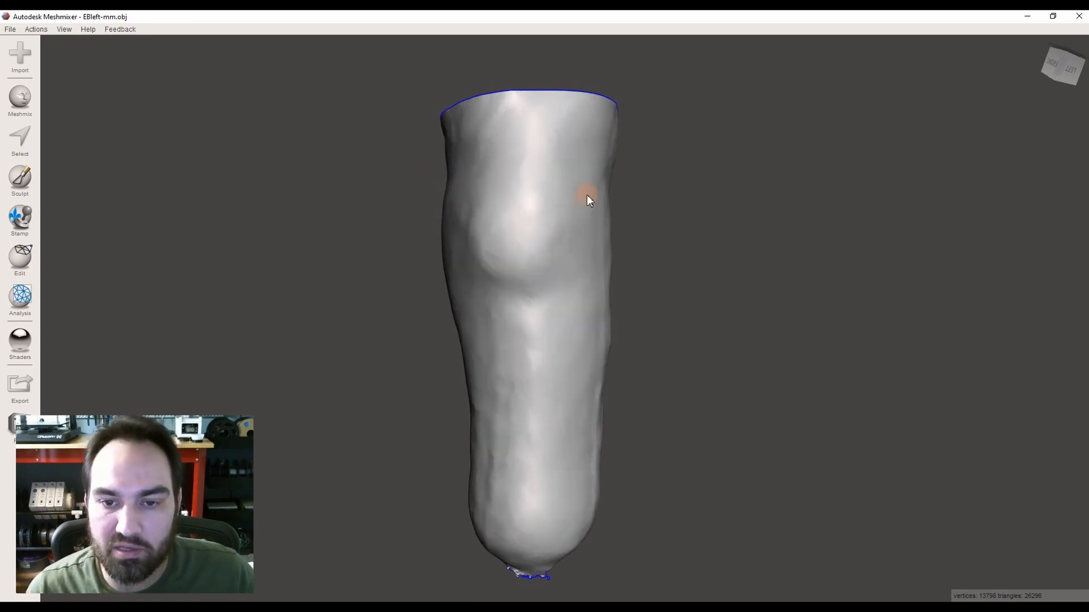
Step: Turn the scanned vertex colours of the leg mesh back on
key(space)
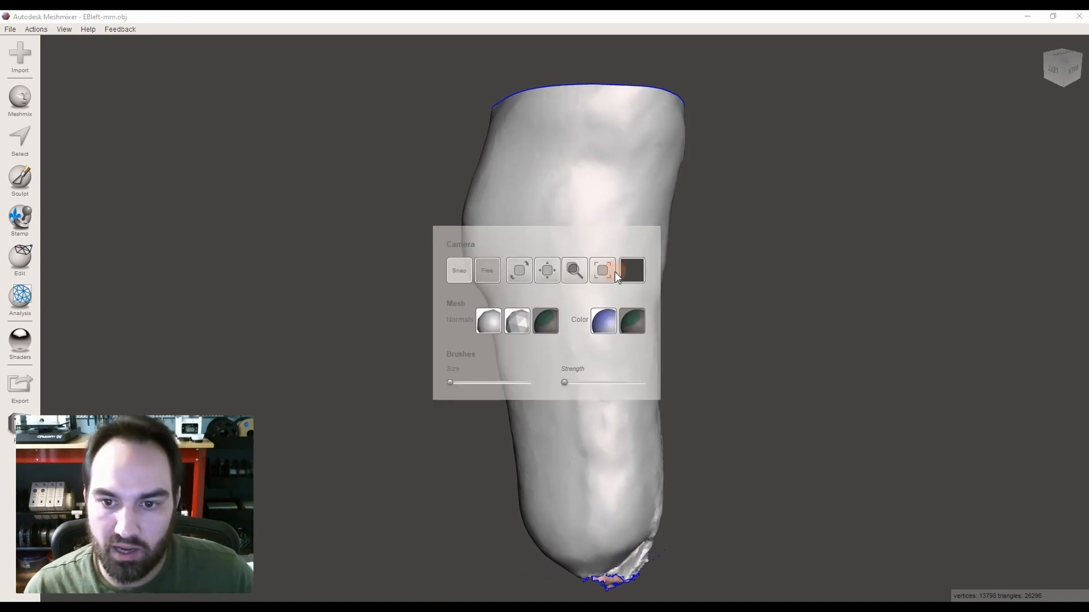
click(605, 321)
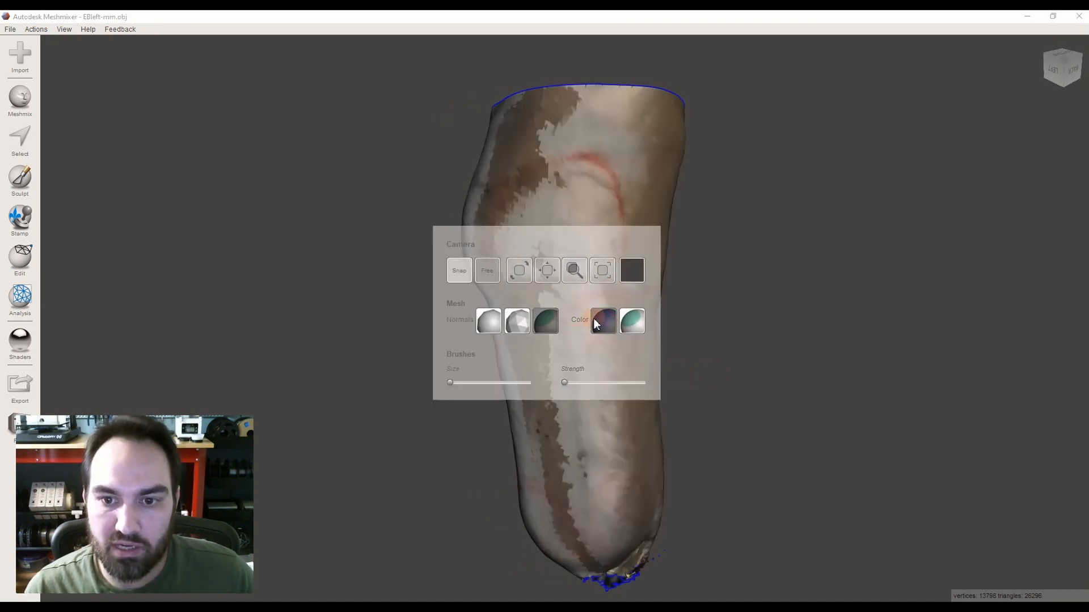
key(space)
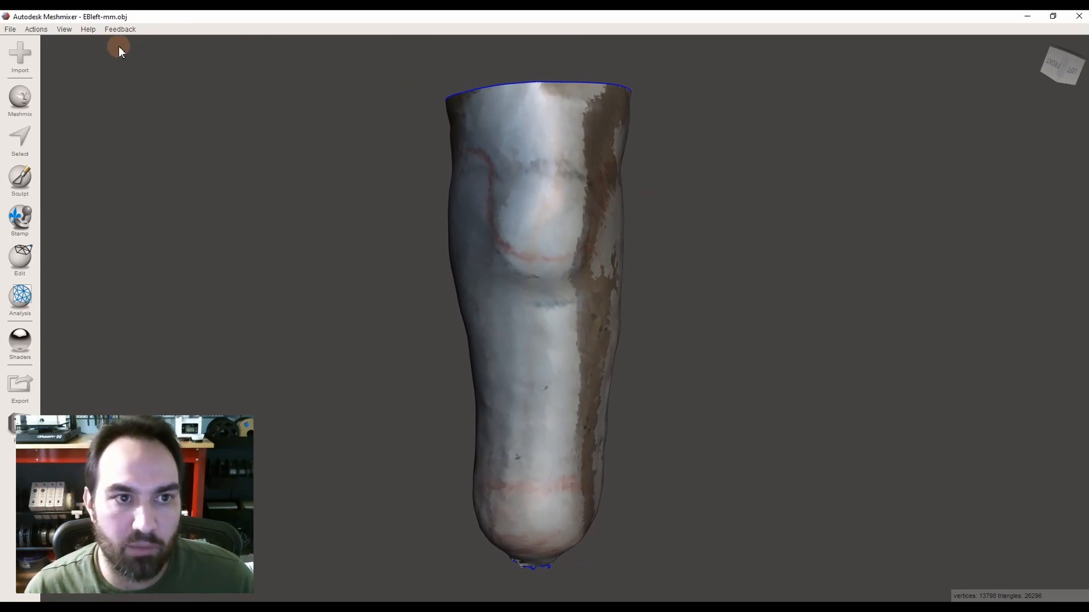
Step: Show the wireframe on the leg scan and examine its triangles
click(64, 29)
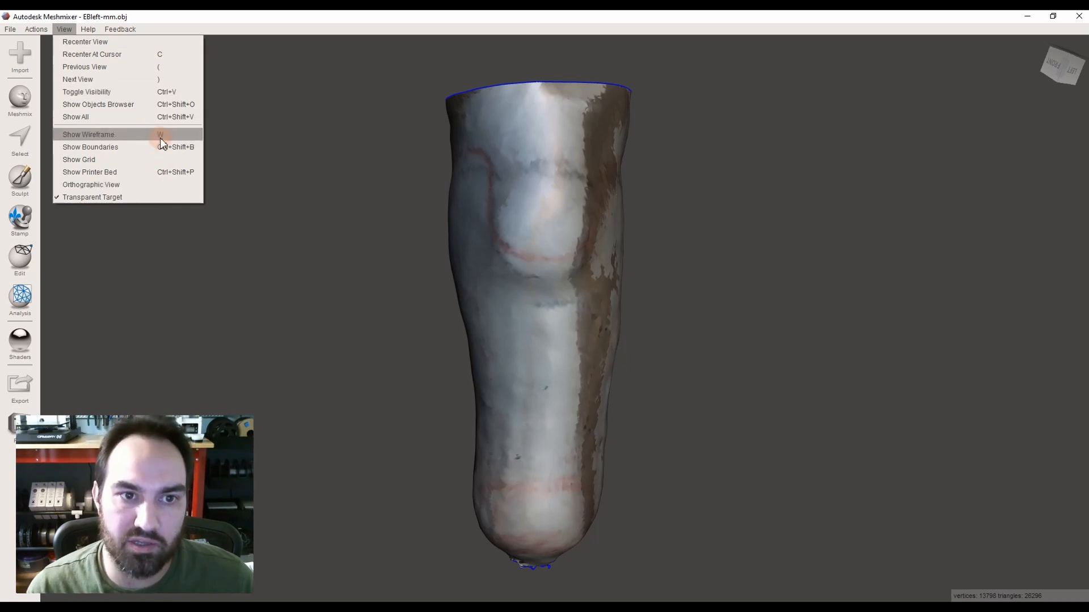
click(103, 135)
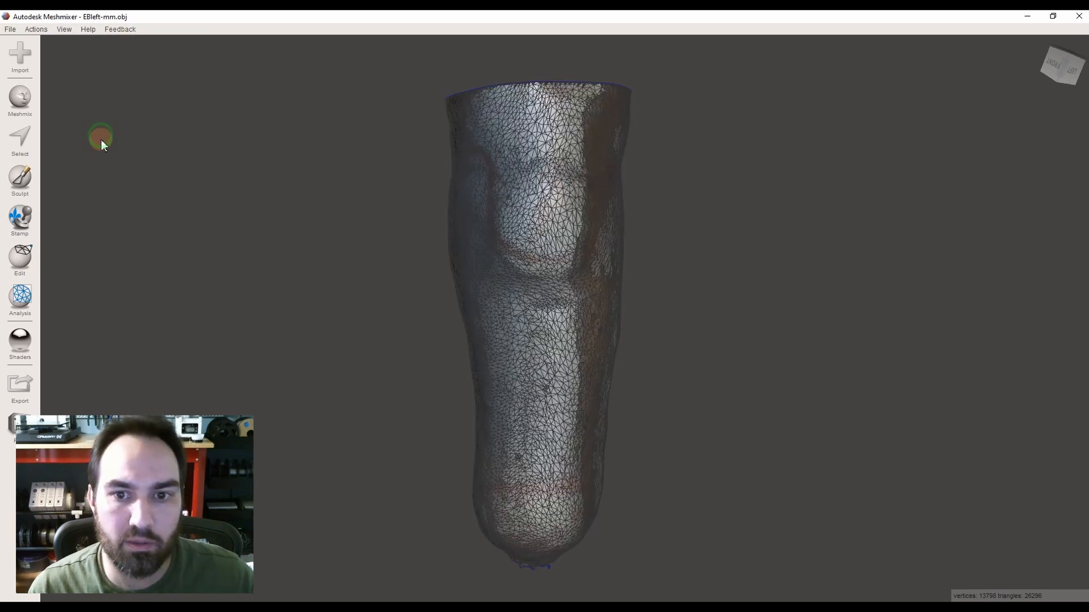
scroll(400, 308, up, 4)
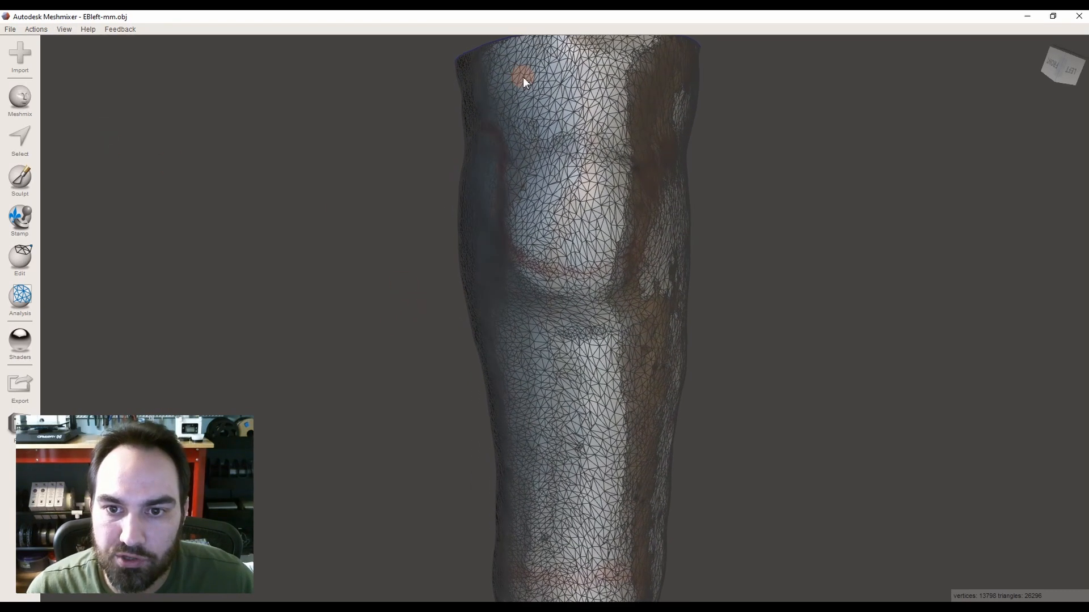
scroll(582, 61, down, 4)
scroll(581, 61, up, 3)
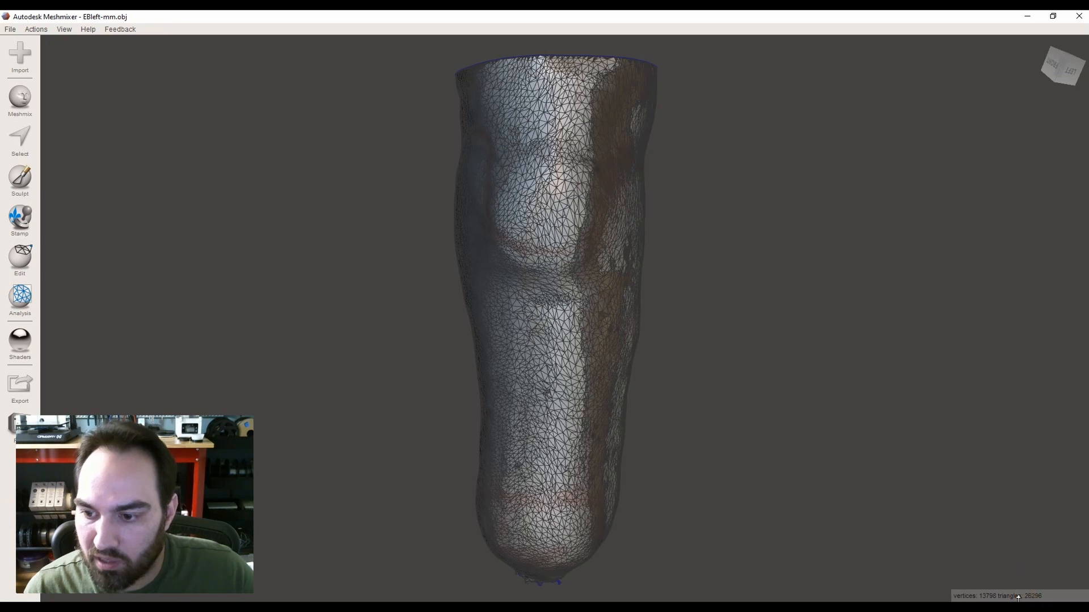
right_drag(752, 440, 706, 265)
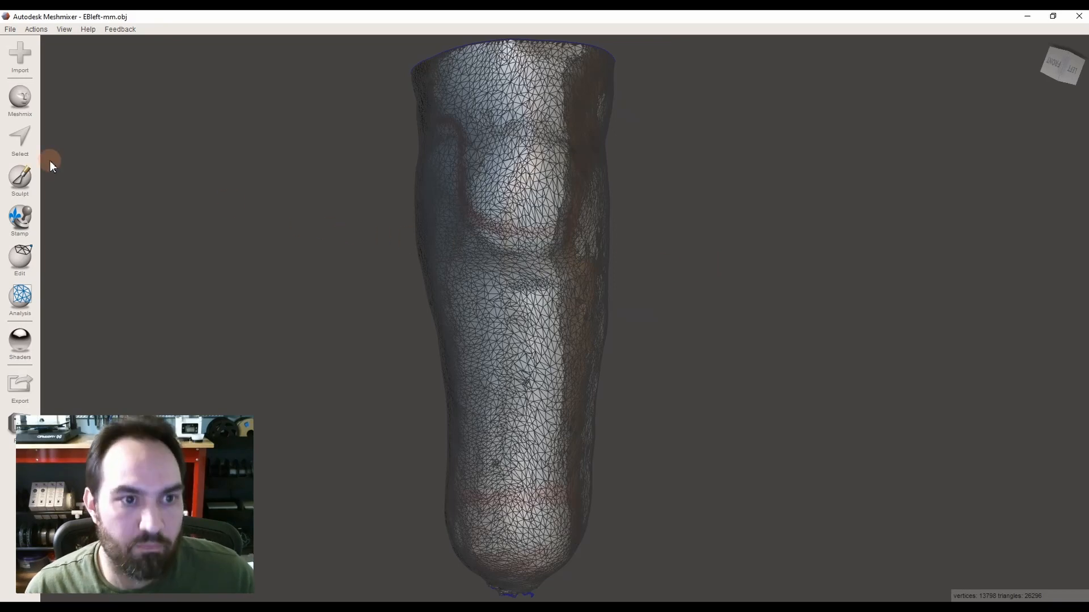
scroll(30, 149, up, 2)
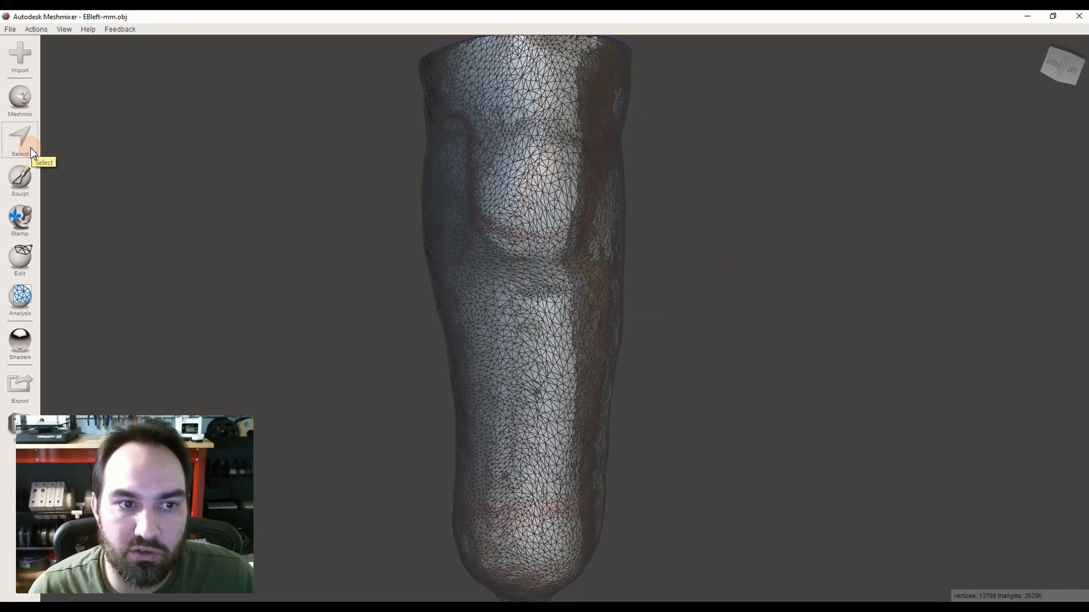
Step: Paint a face selection down the front of the knee with the Unwrap Brush
click(31, 150)
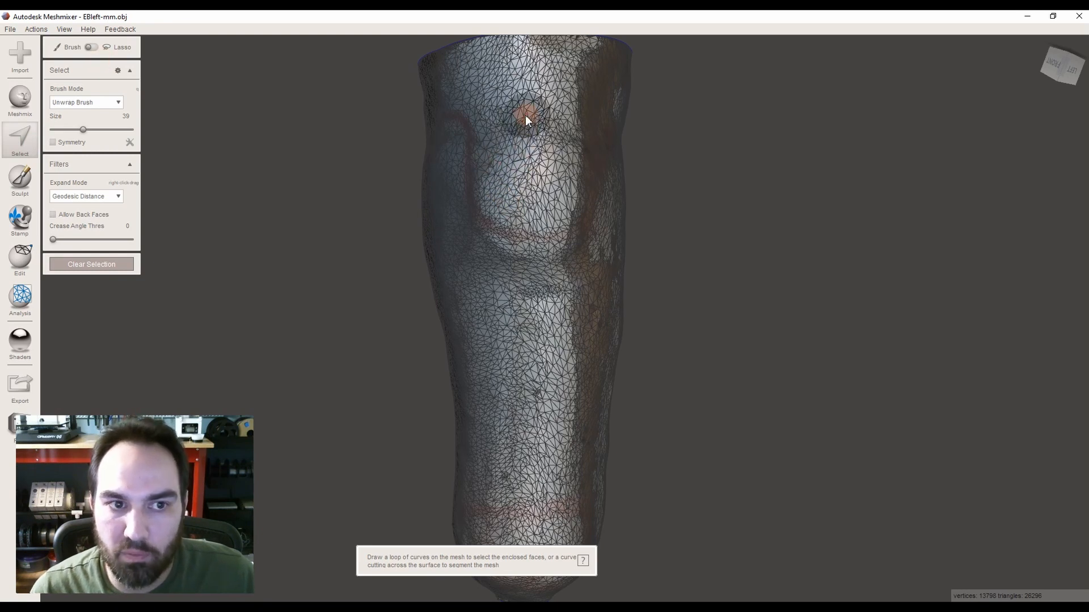
drag(508, 119, 522, 301)
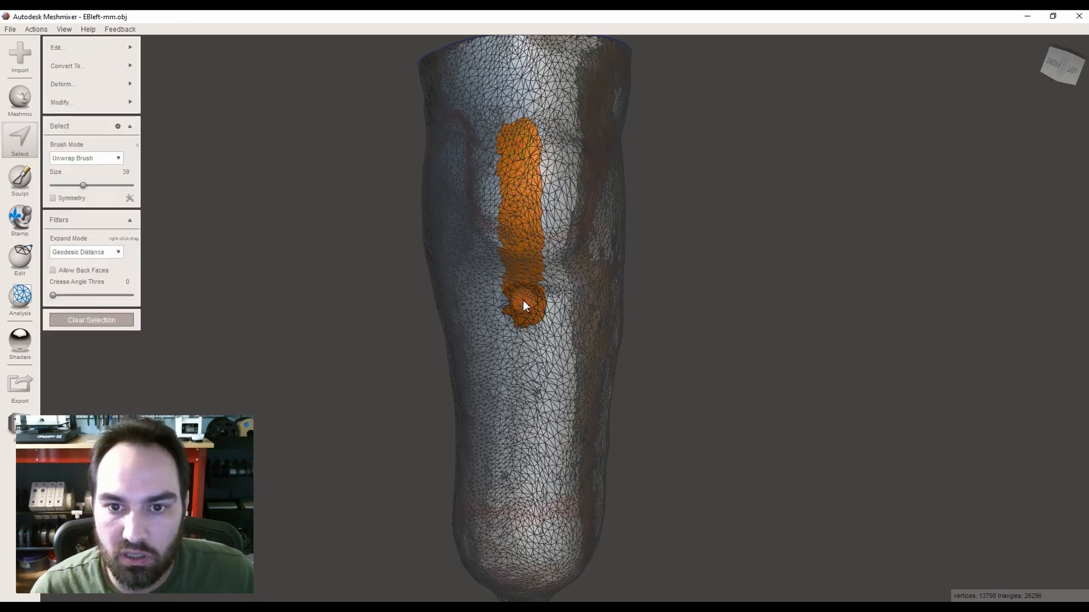
scroll(503, 210, up, 3)
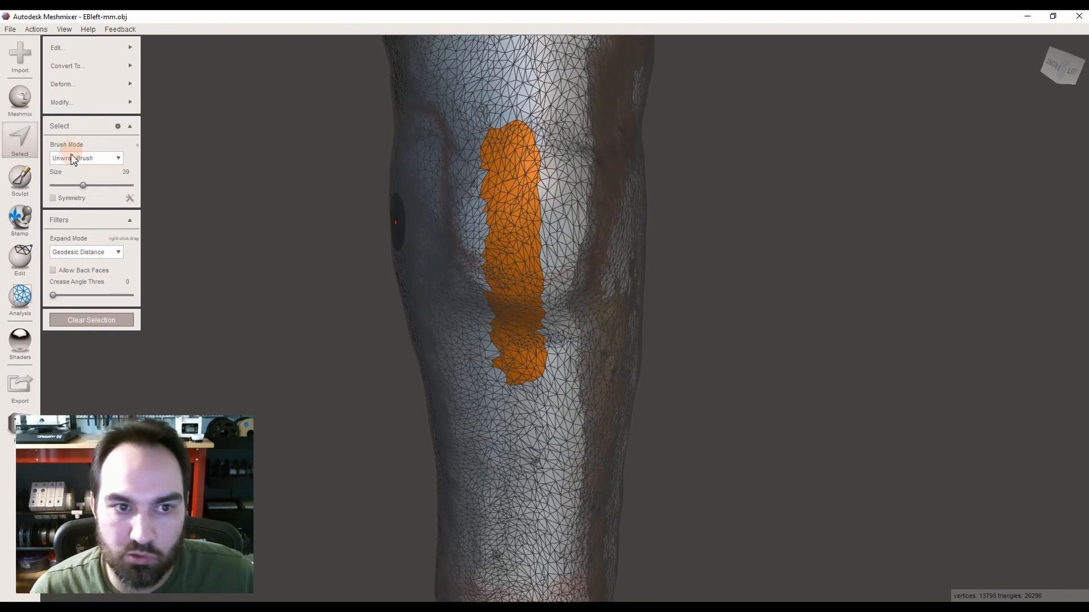
Step: Set the selection brush size to 67, paint a patch on the side of the lower leg, and discard the selection
drag(87, 185, 104, 186)
scroll(457, 359, down, 3)
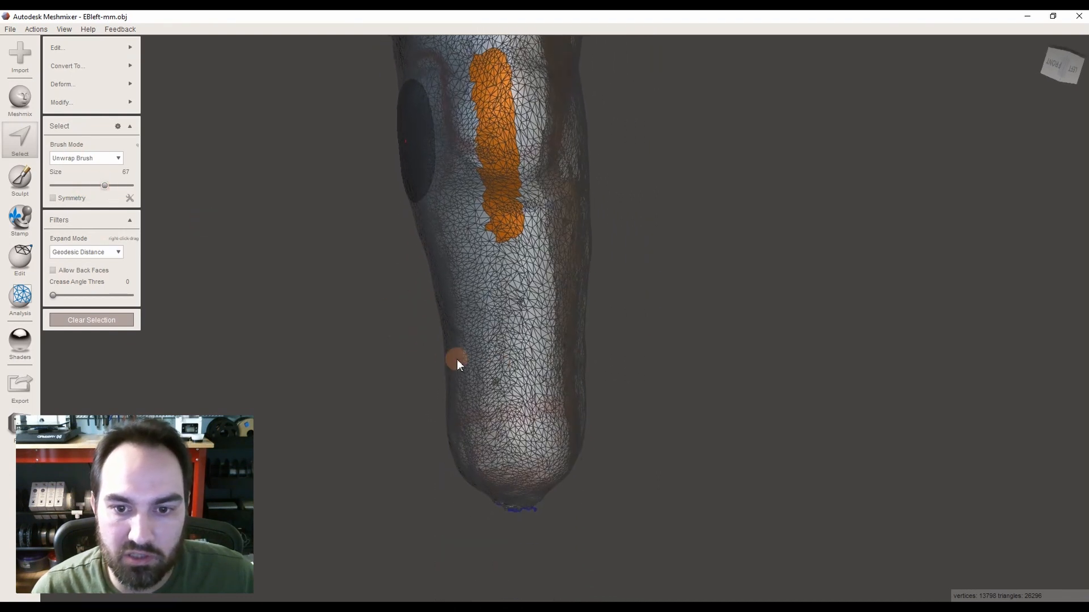
right_drag(457, 359, 499, 361)
drag(499, 361, 506, 215)
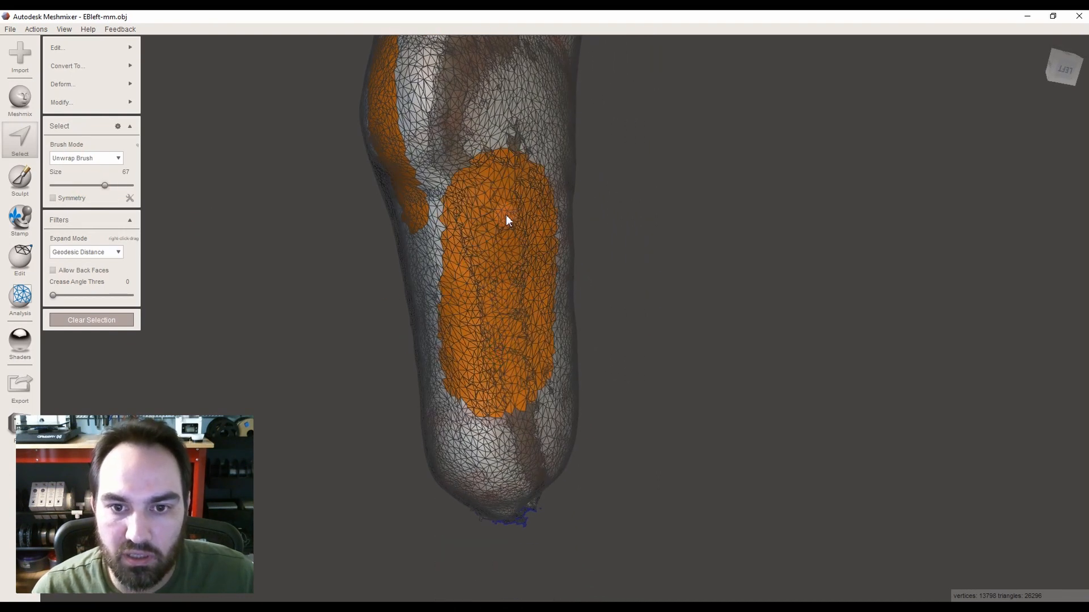
mouse_move(505, 216)
right_down()
mouse_move(450, 346)
mouse_move(423, 344)
right_up()
key(Escape)
Step: Paint face selections on the front and the side of the leg below the knee with the Unwrap Brush
click(34, 144)
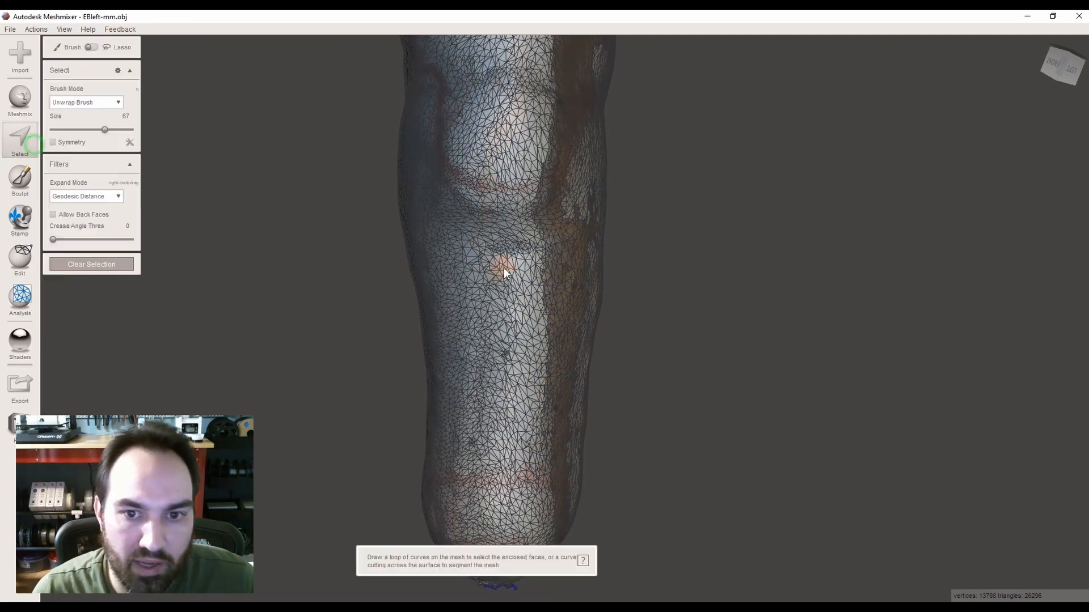
drag(498, 365, 482, 244)
right_drag(481, 244, 530, 381)
drag(530, 382, 525, 237)
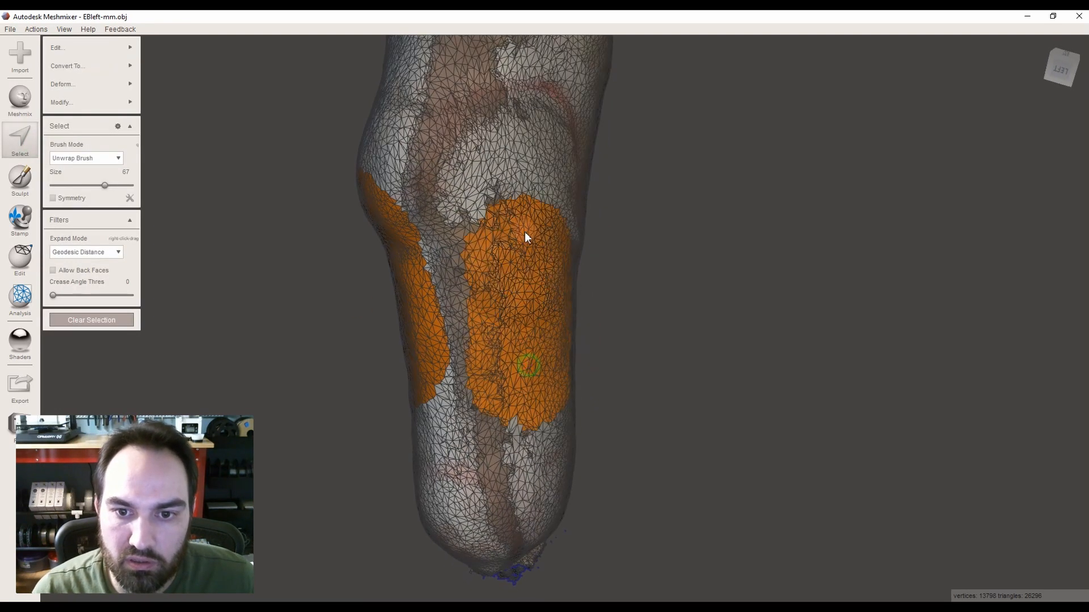
right_drag(526, 237, 563, 398)
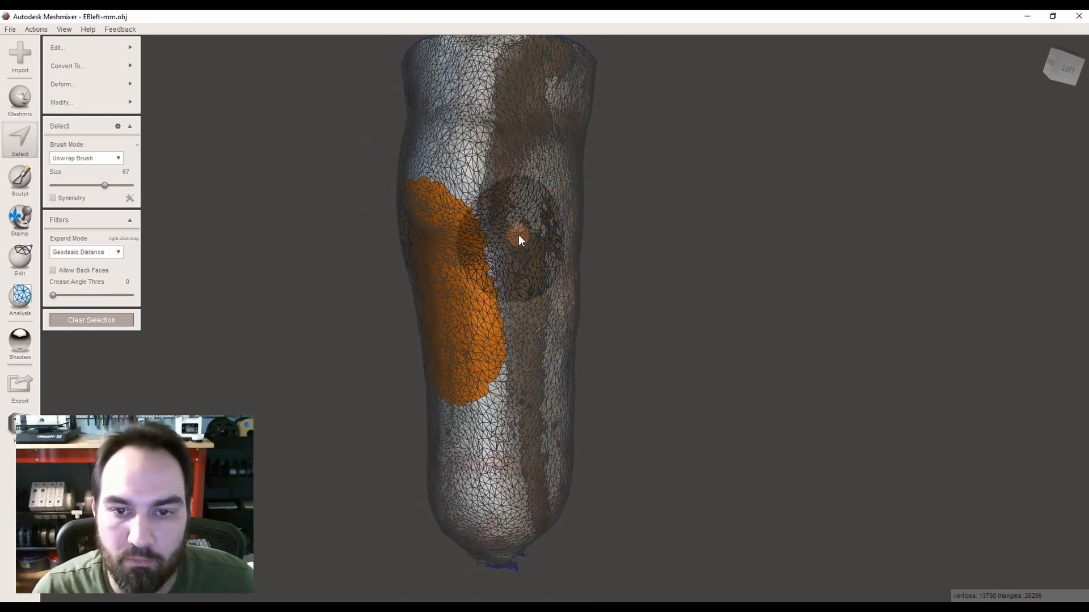
Step: Deselect part of the painted area below the knee with the brush, and clear the whole selection
ctrl+drag(522, 209, 506, 267)
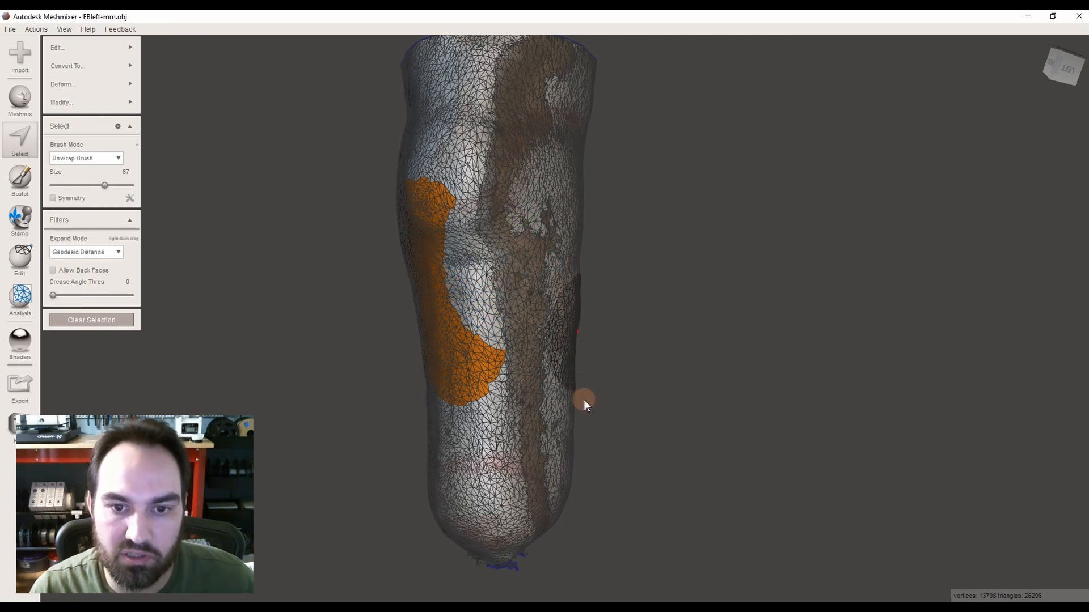
right_drag(584, 399, 557, 391)
key(Escape)
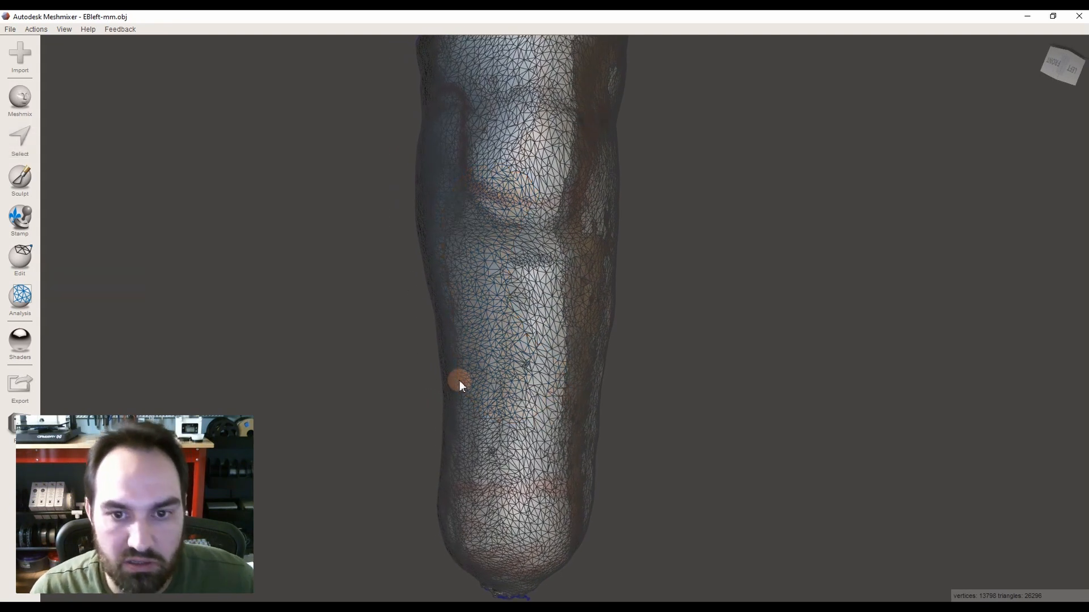
Step: Select the whole connected leg mesh from a point on its surface, and clear the selection
middle_drag(460, 381, 475, 400)
click(23, 145)
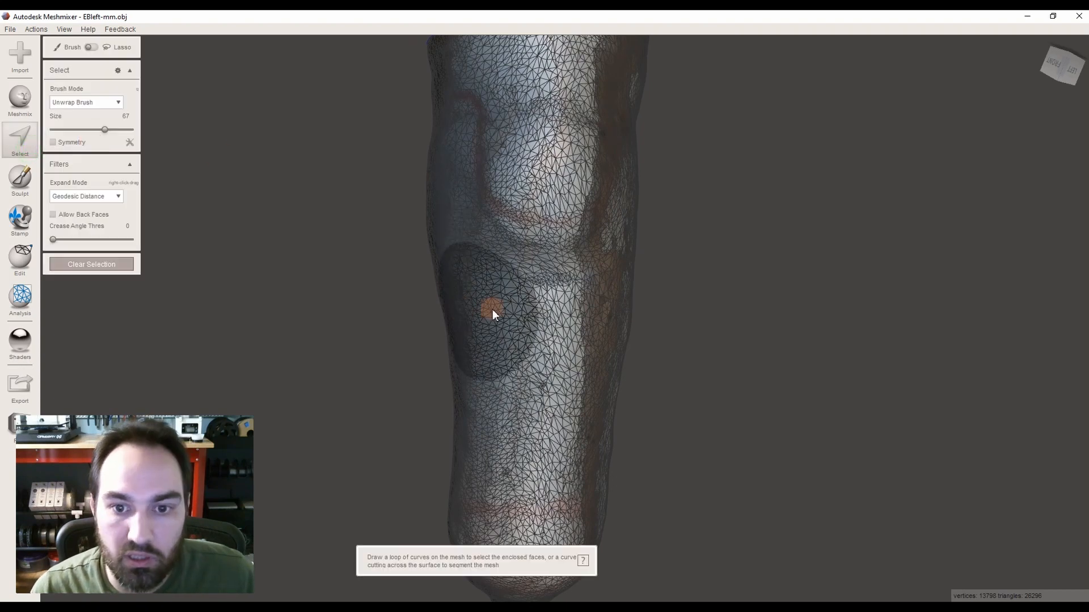
double_click(505, 305)
scroll(440, 462, down, 3)
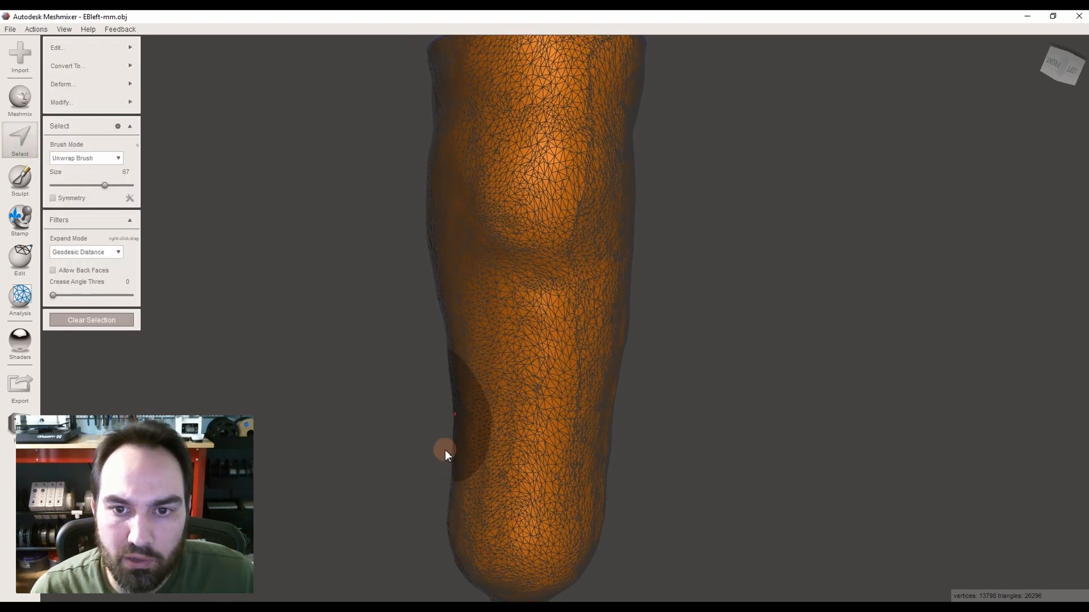
key(Escape)
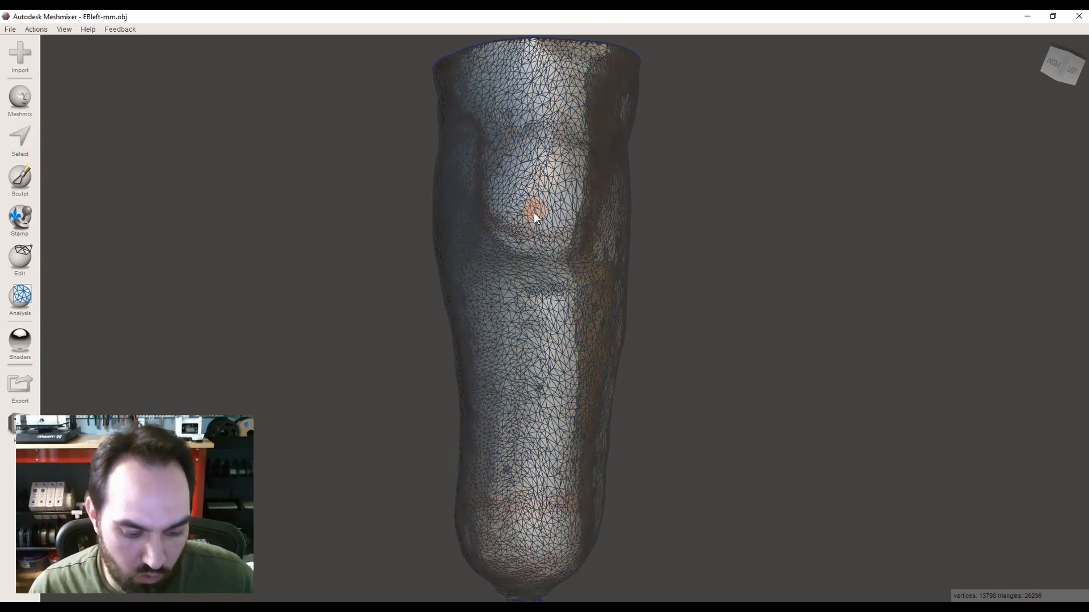
Step: Select all faces of the scan with the Select All command, look into the Modify options, and clear the selection
key(ctrl+a)
scroll(467, 224, down, 3)
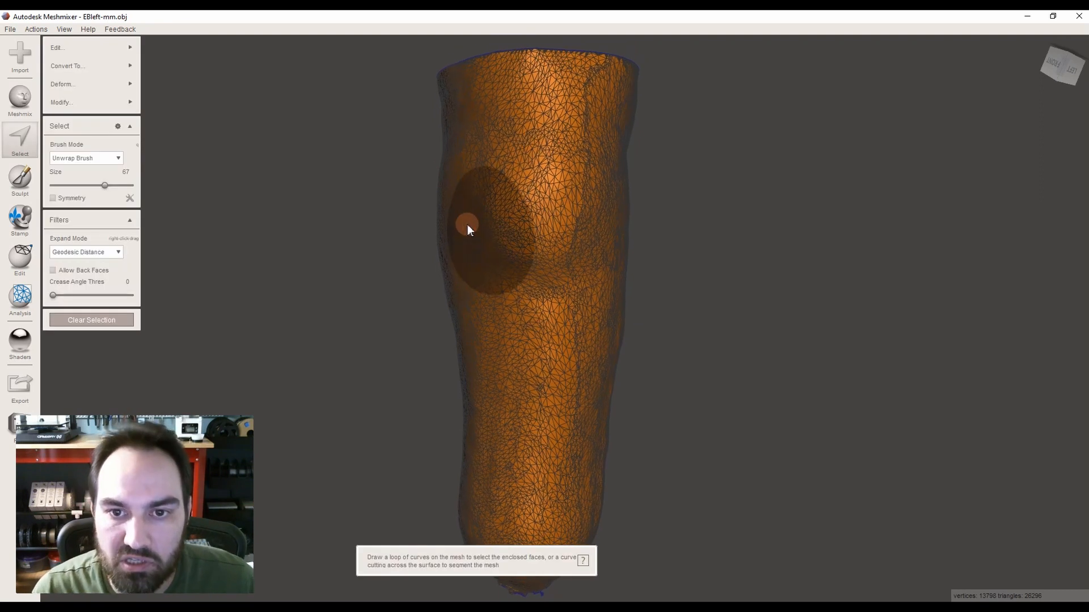
scroll(389, 227, up, 3)
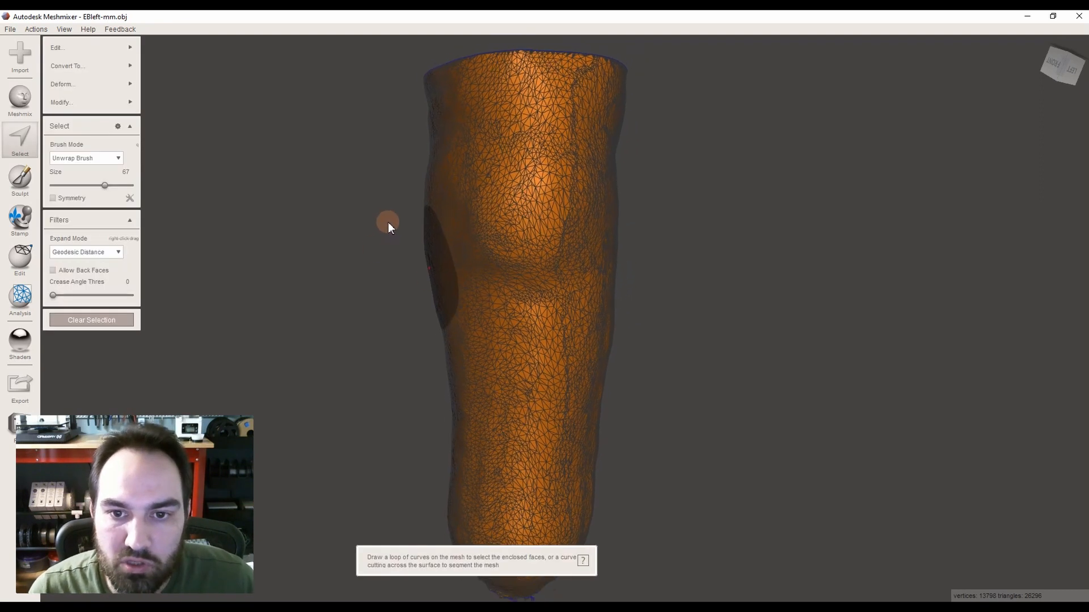
click(63, 102)
key(Escape)
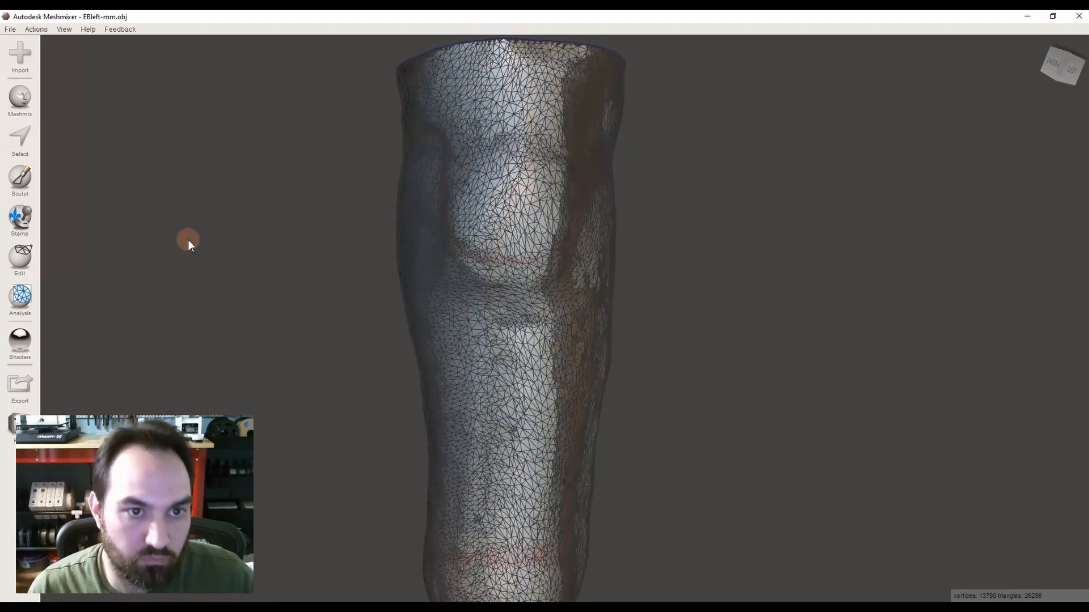
Step: Select the whole connected leg mesh and start the Reduce operation on it
click(23, 141)
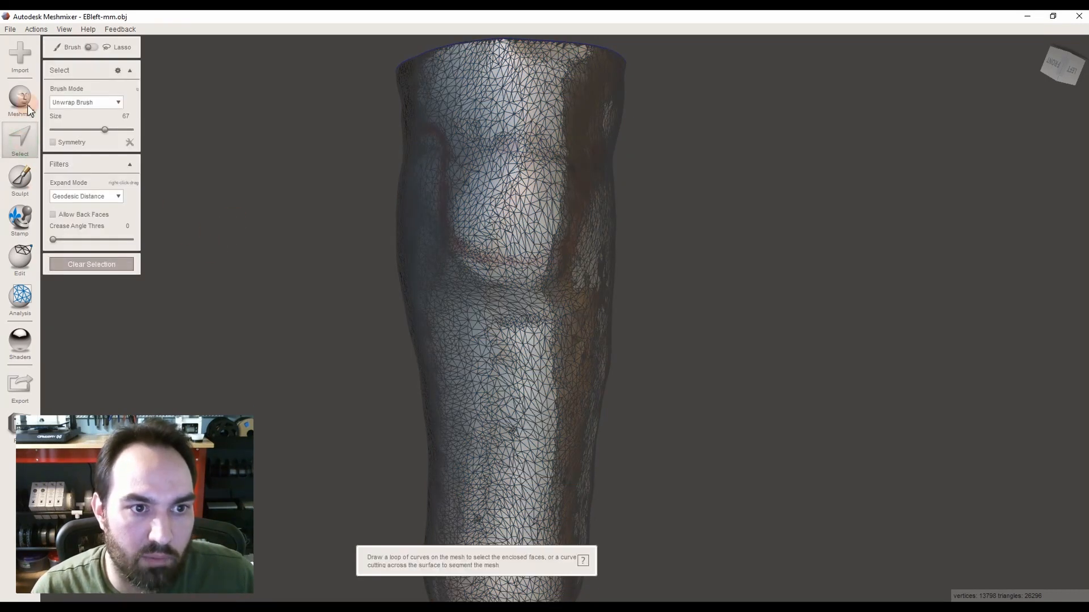
click(510, 194)
key(i)
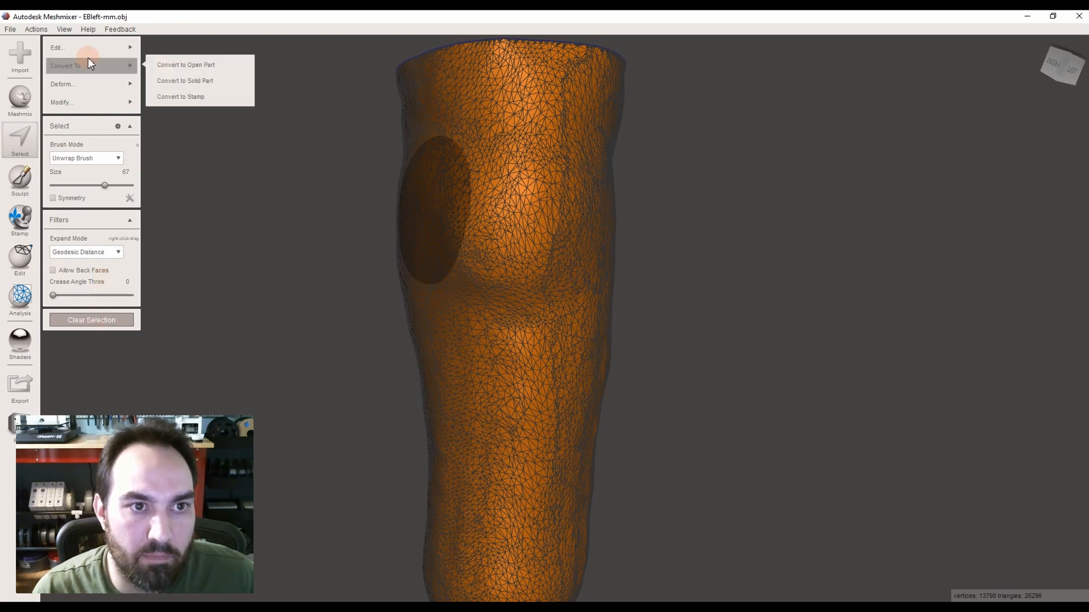
mouse_move(86, 49)
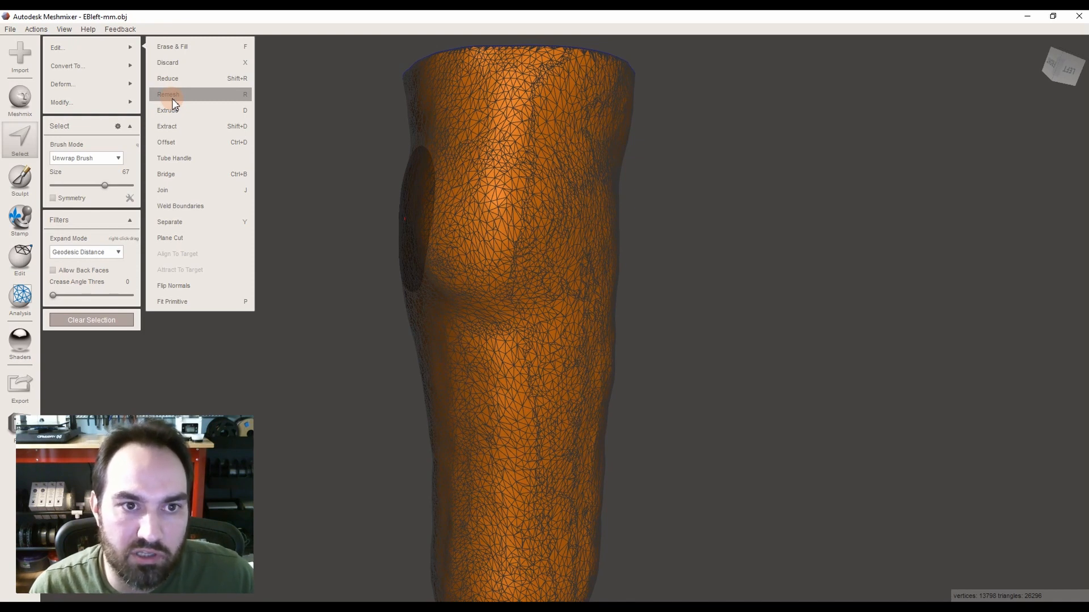
click(170, 78)
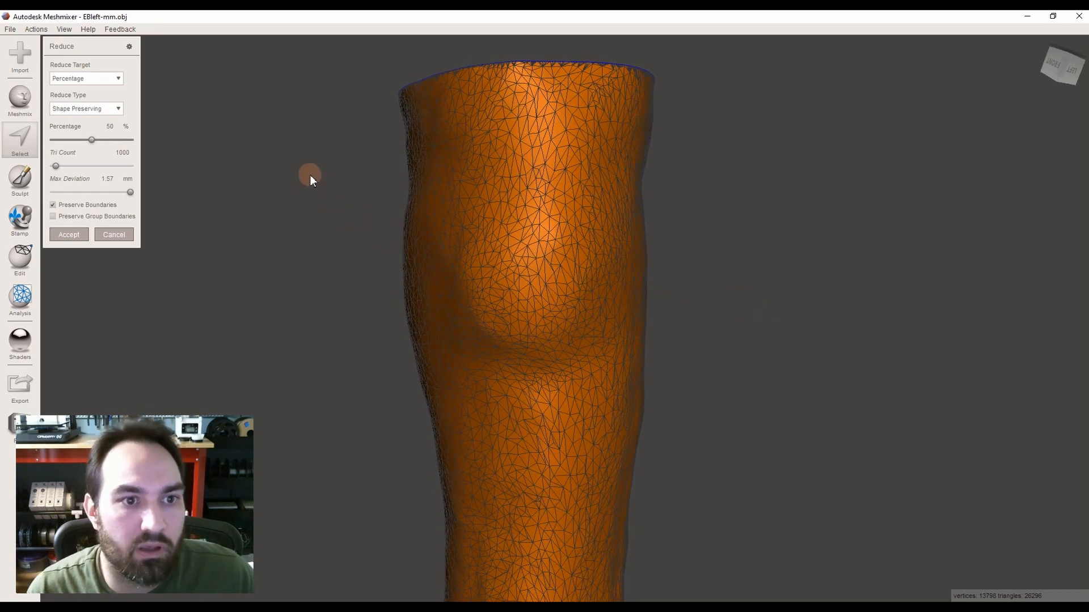
Step: Try percentage-based reductions of the mesh at 5%, 83% and 88%
click(64, 79)
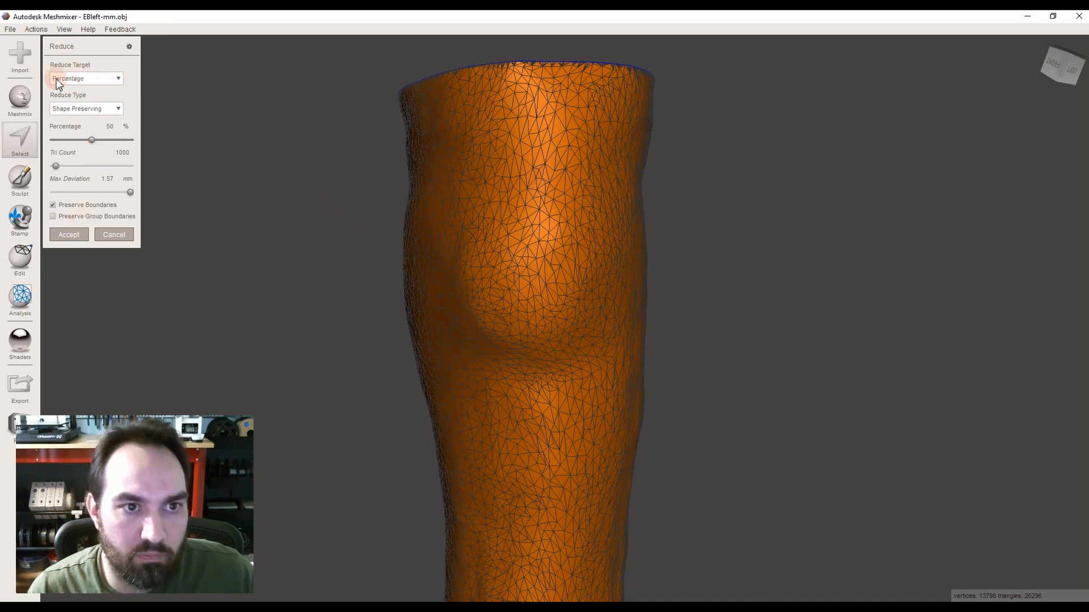
click(83, 79)
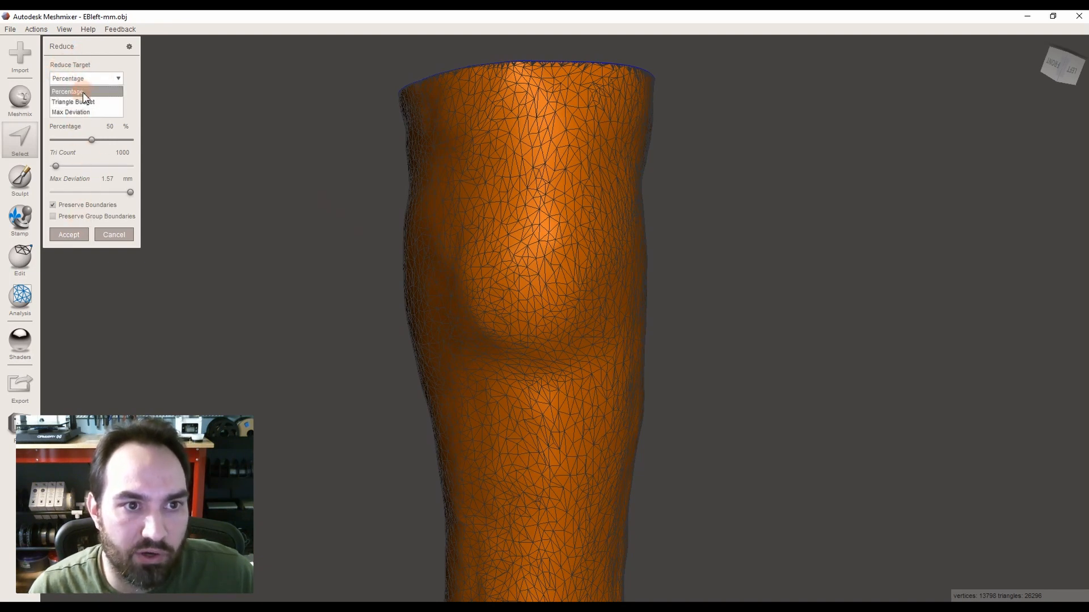
drag(91, 140, 58, 142)
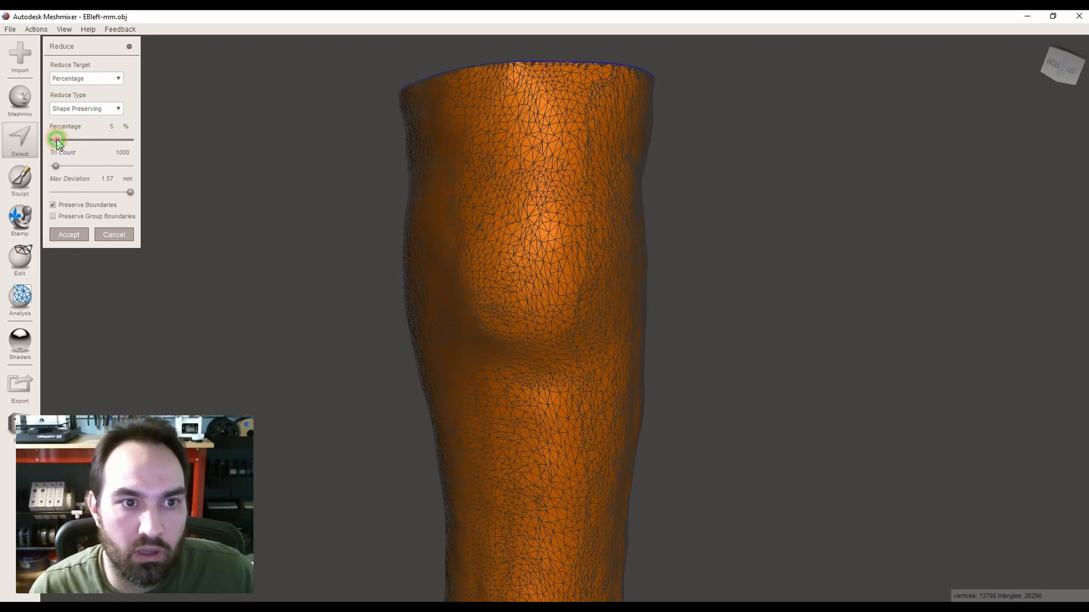
click(118, 139)
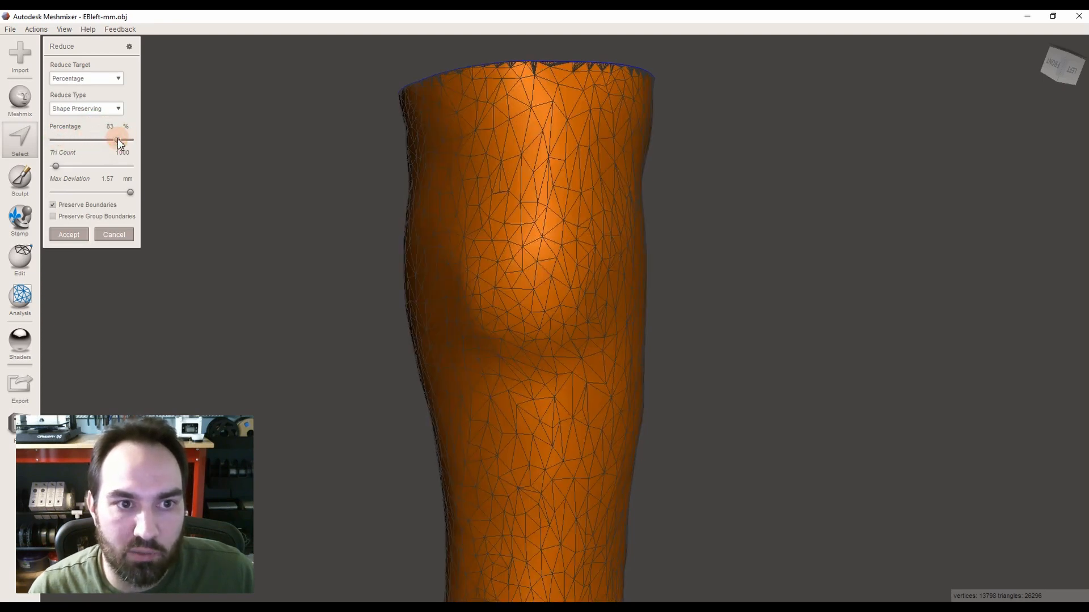
drag(124, 139, 121, 139)
Step: Change the reduce target to Triangle Budget with a triangle count of 20000
click(74, 79)
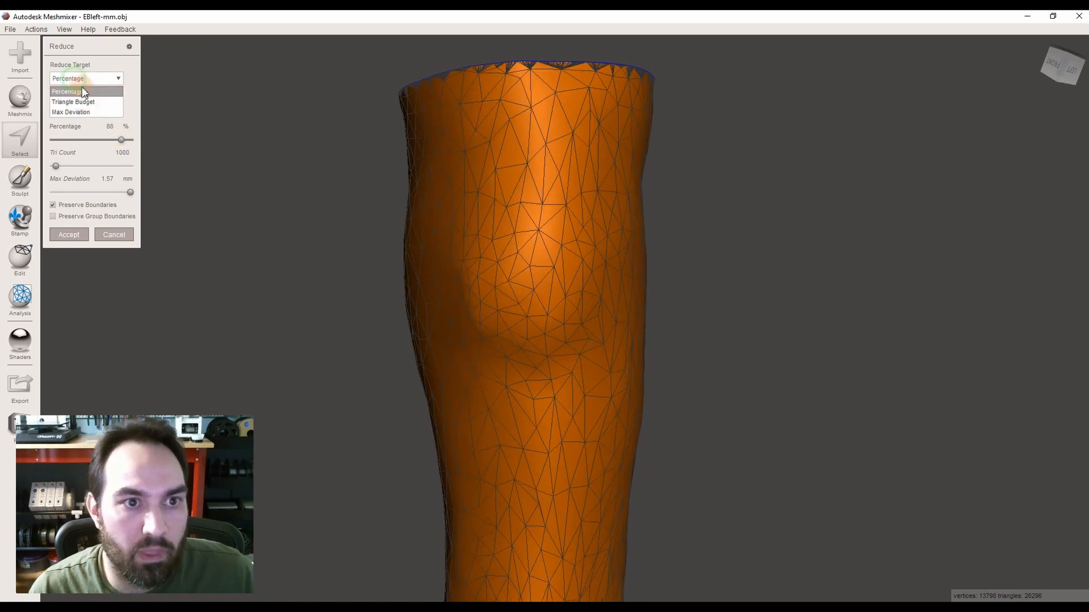
click(83, 102)
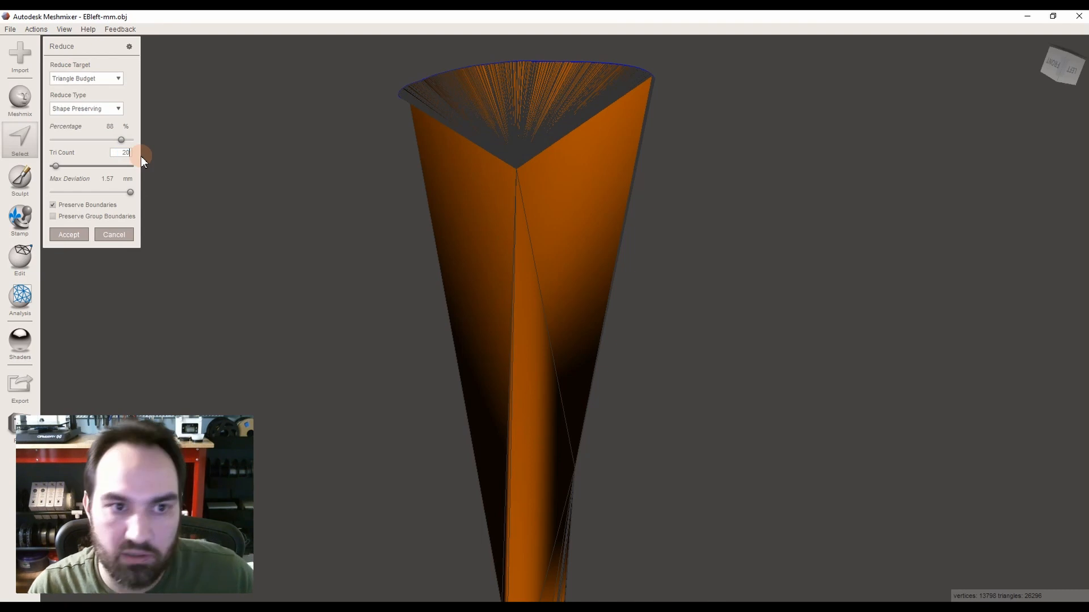
key(Return)
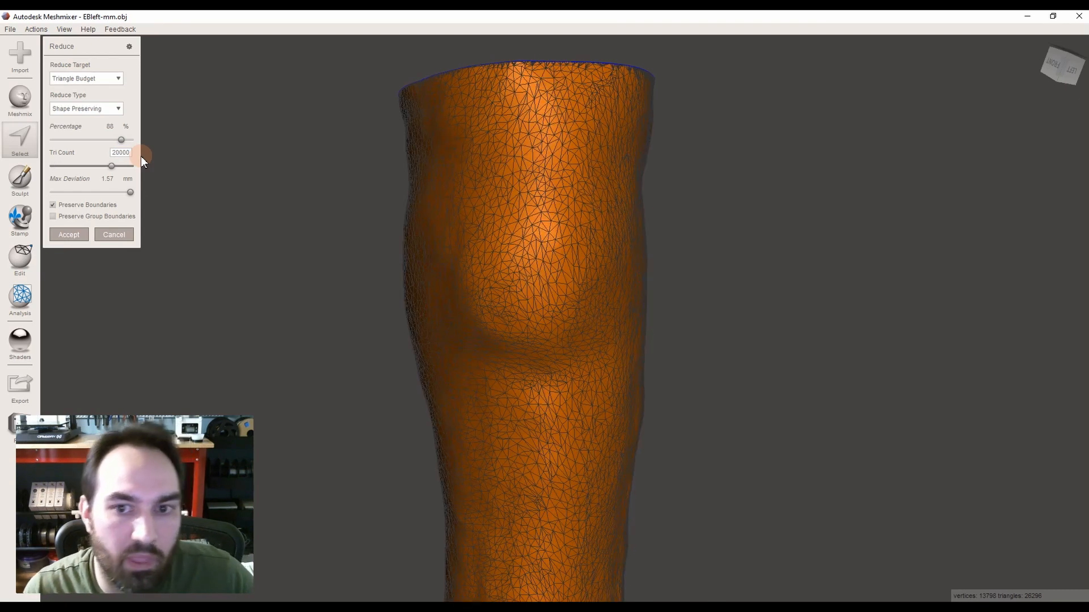
Step: Switch the reduce type to Uniform and set the triangle count to 10000
click(79, 111)
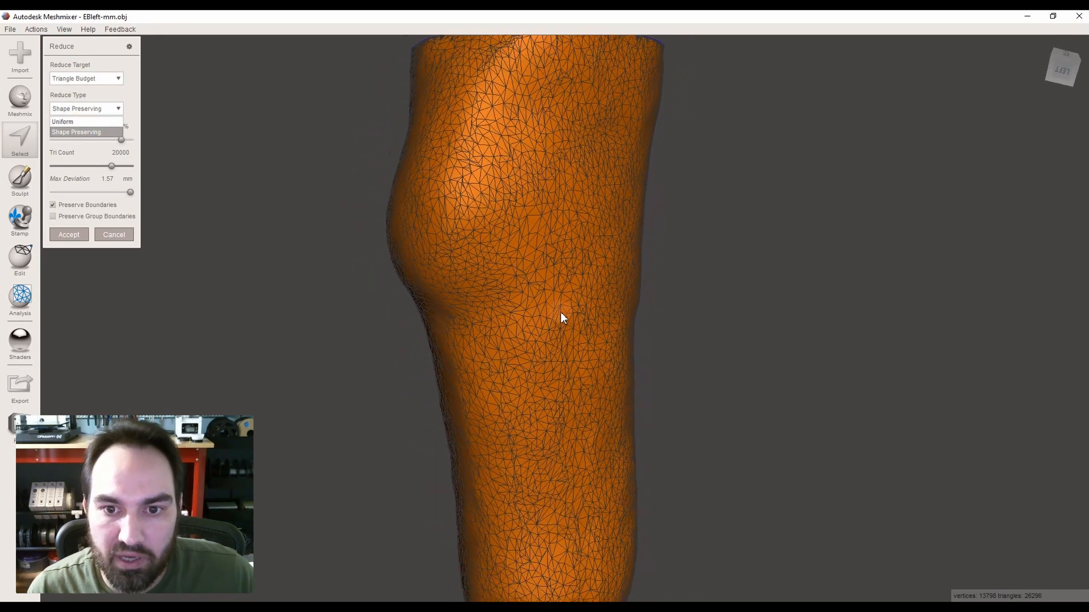
click(103, 99)
click(68, 122)
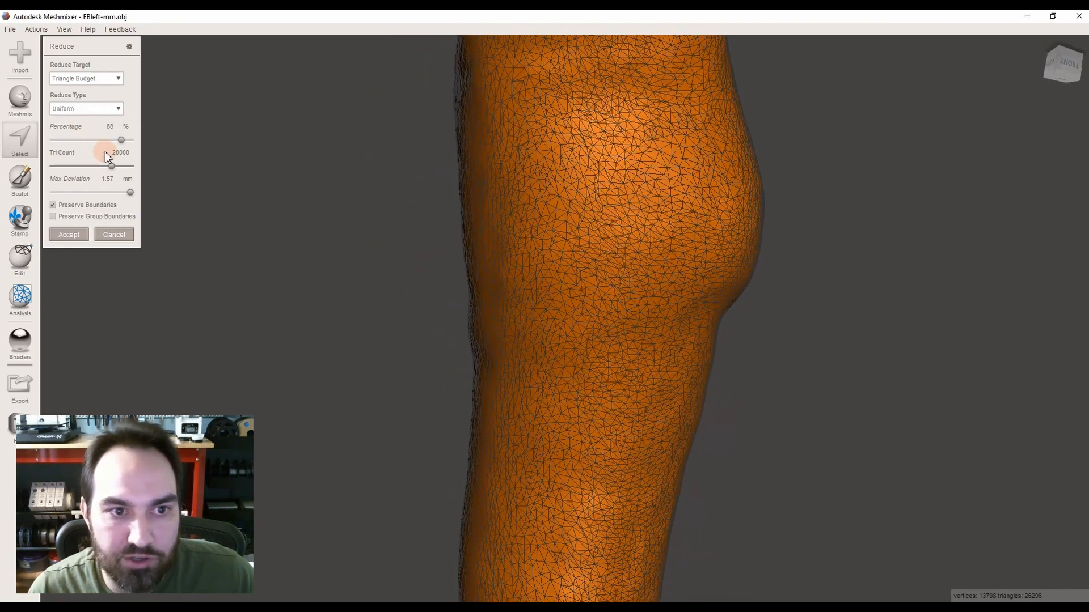
click(112, 152)
text(100)
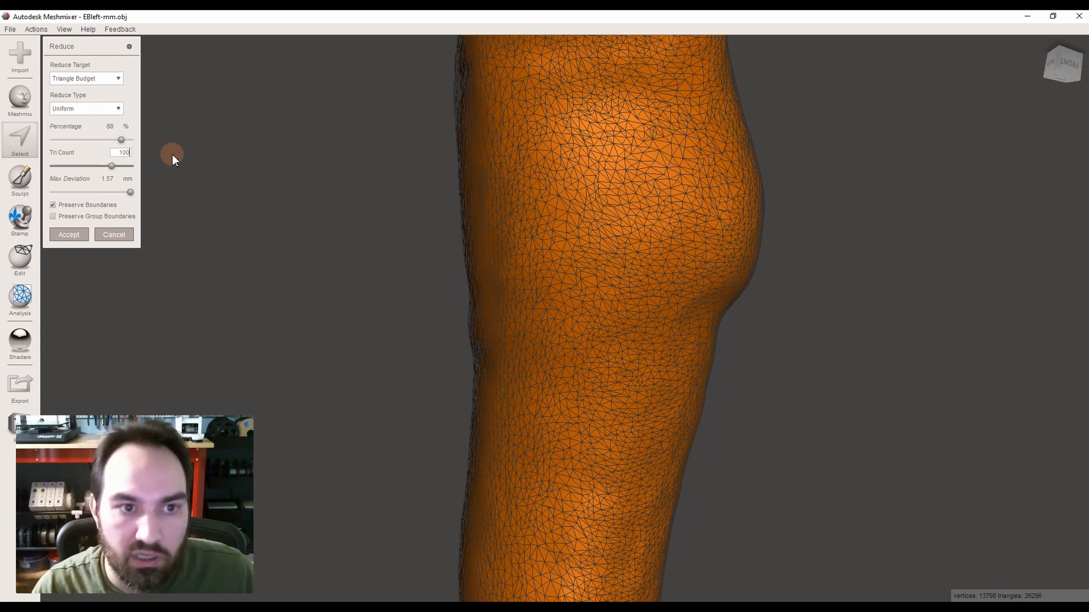
text(00)
key(Return)
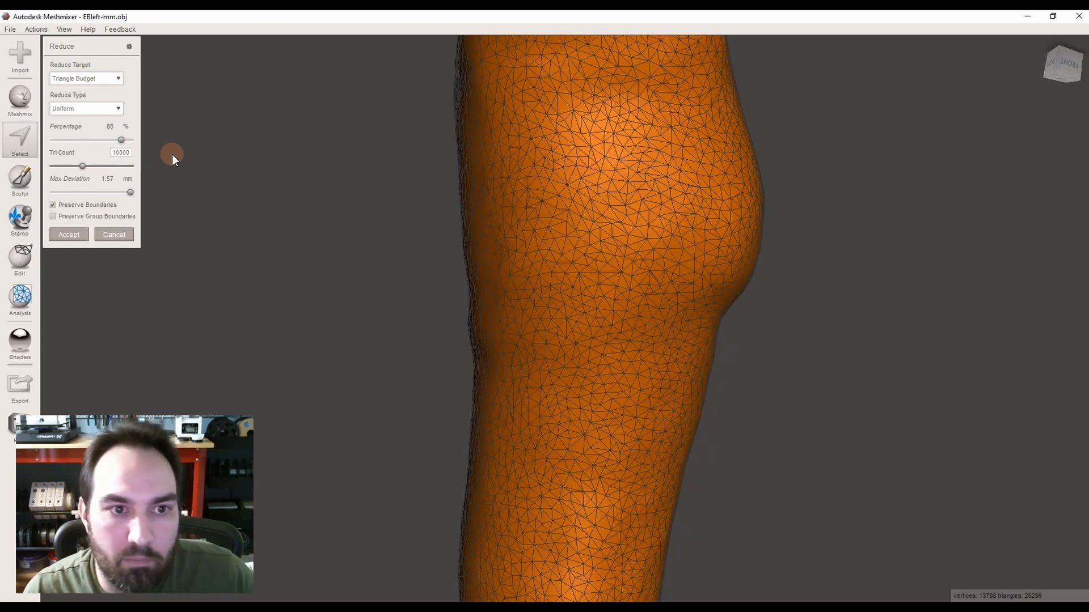
Step: Set the reduce type to Shape Preserving, accept the mesh reduction, and clear the selection
right_drag(172, 155, 532, 306)
click(82, 109)
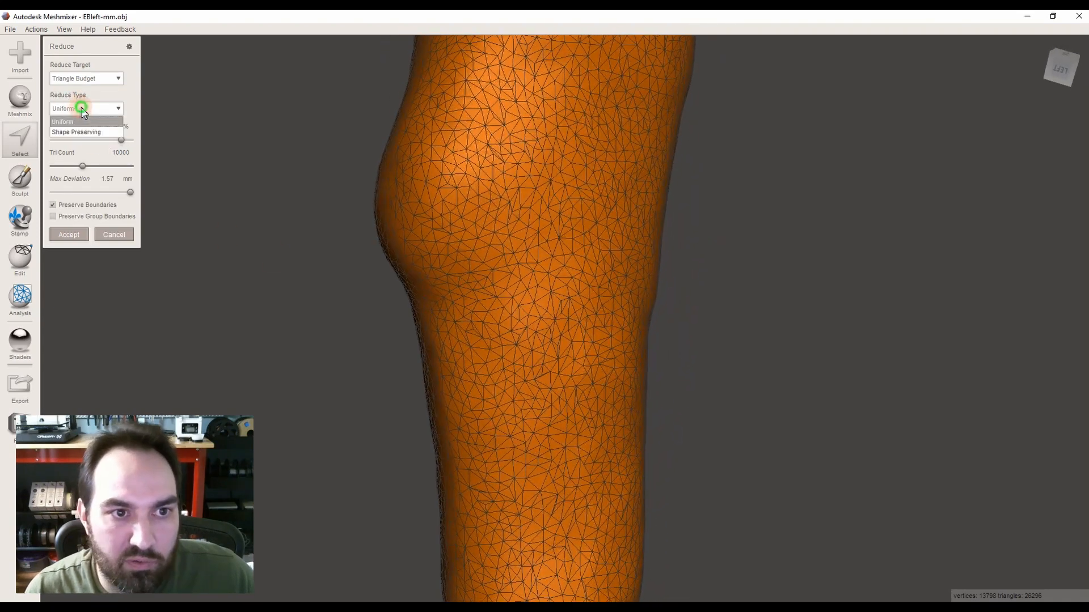
click(78, 132)
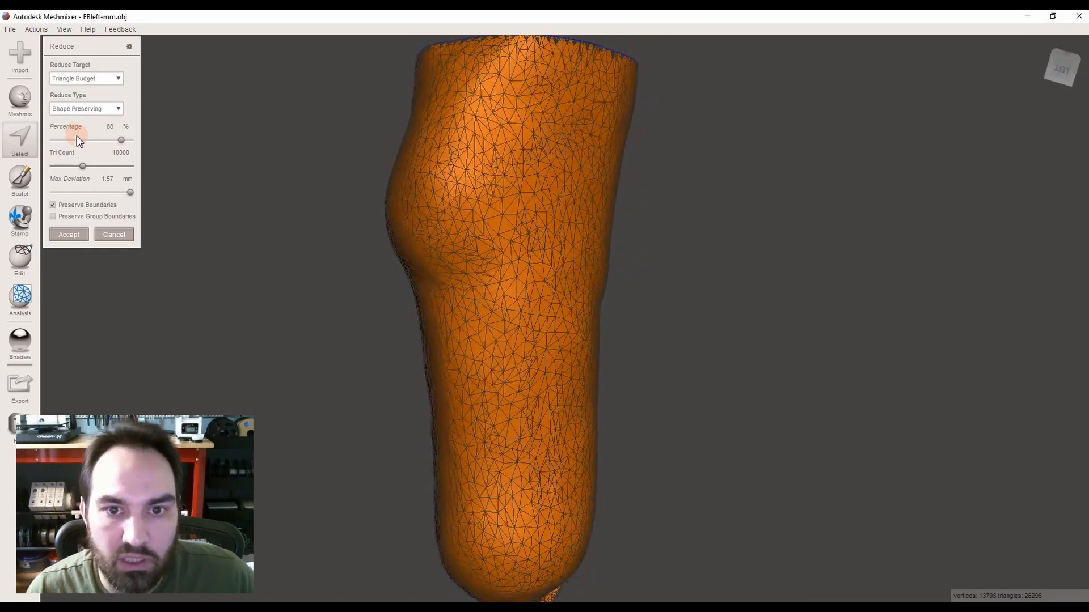
click(69, 235)
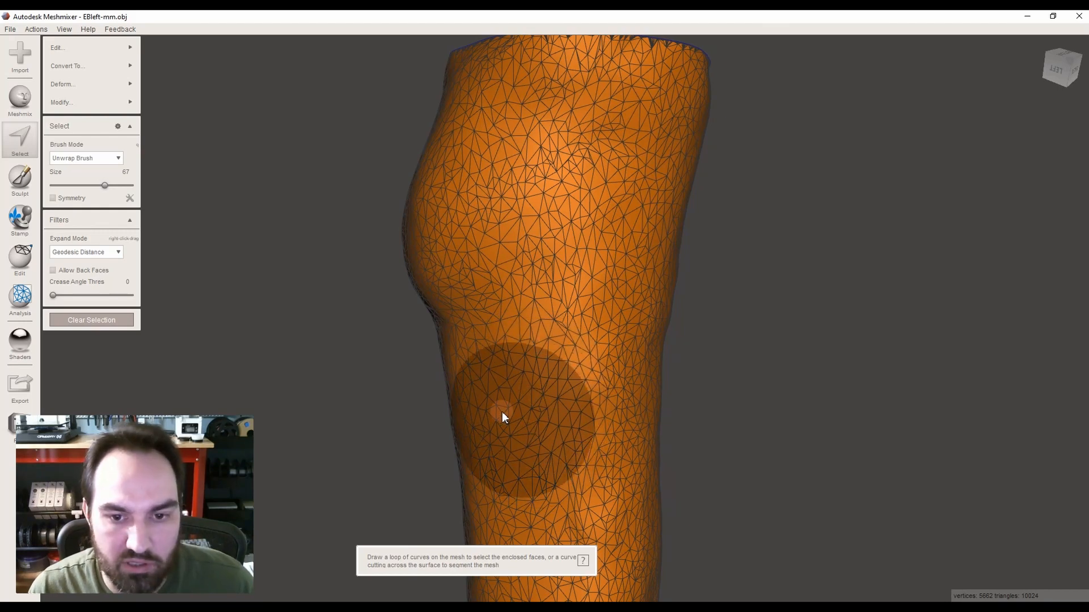
key(Escape)
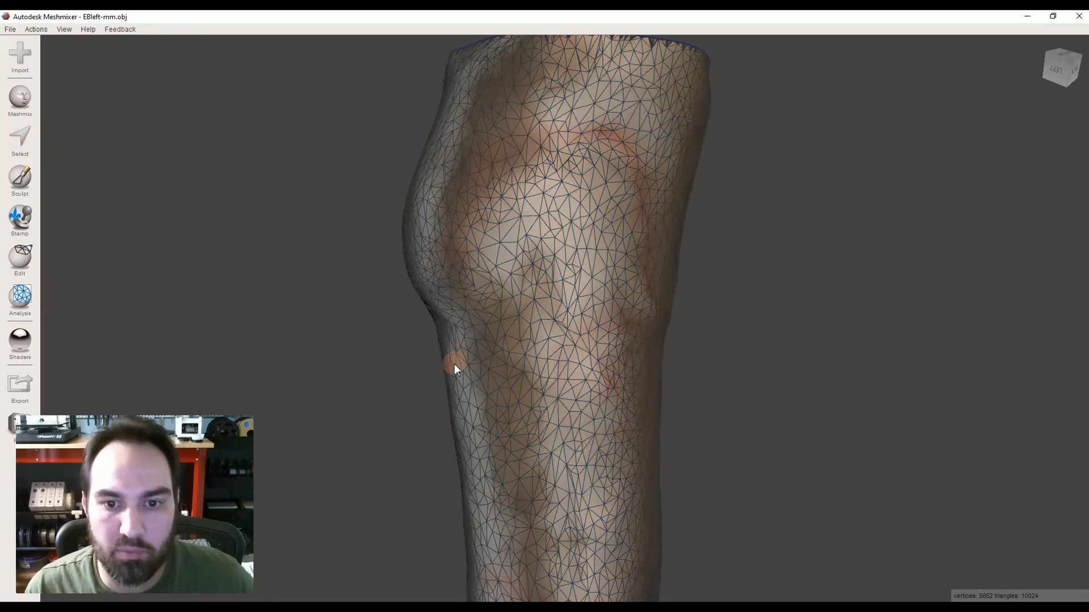
Step: Hide the wireframe on the reduced leg scan
scroll(454, 359, down, 4)
right_drag(326, 159, 304, 151)
key(w)
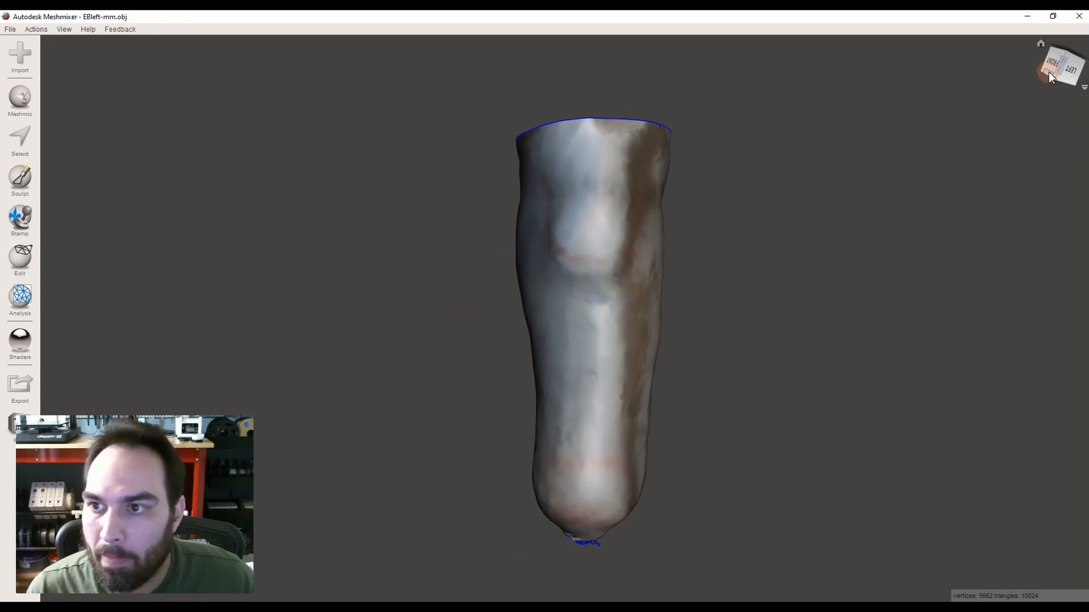
Step: Examine the smooth-shaded leg scan up close and as a whole from the front and sides
middle_drag(759, 232, 730, 216)
mouse_move(730, 216)
right_down()
mouse_move(527, 244)
mouse_move(629, 243)
mouse_move(758, 155)
mouse_move(717, 280)
right_up()
scroll(716, 280, up, 5)
scroll(723, 307, down, 7)
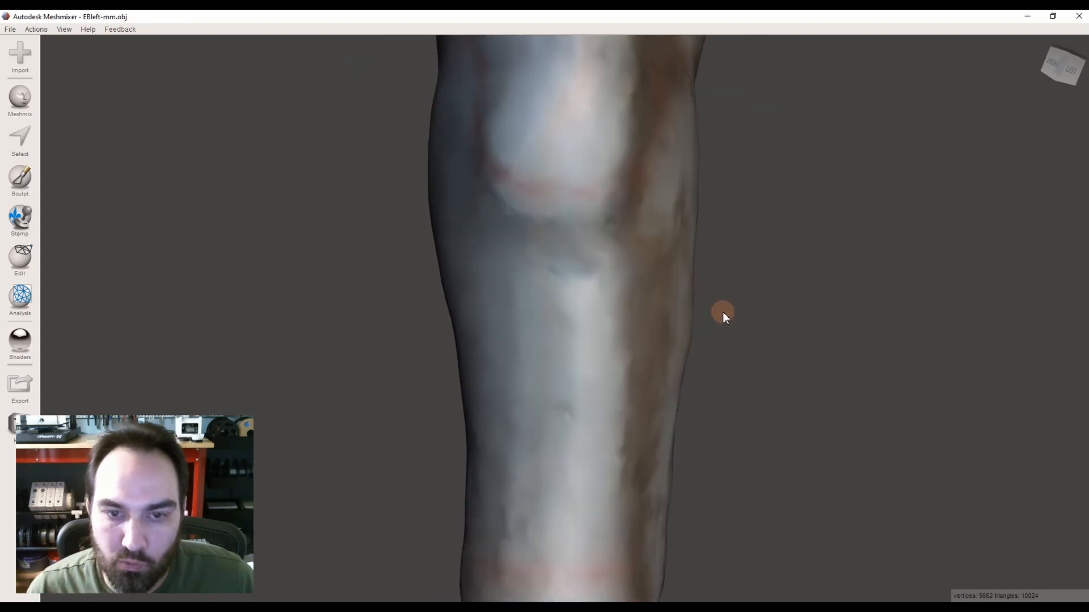
scroll(721, 319, up, 2)
scroll(723, 326, up, 3)
scroll(723, 322, down, 2)
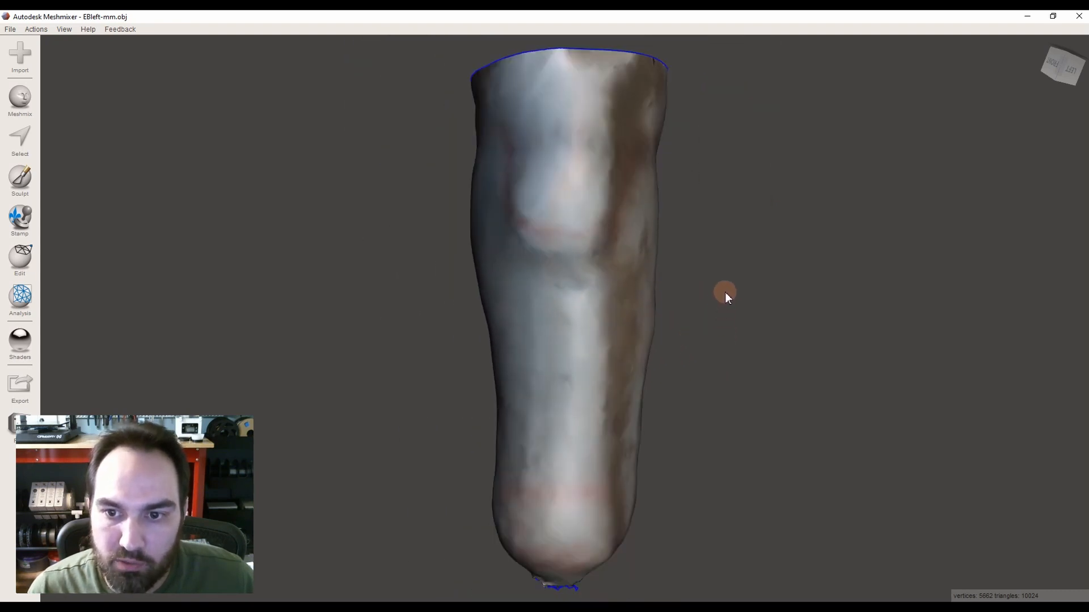
mouse_move(710, 285)
middle_down()
mouse_move(784, 284)
mouse_move(747, 295)
mouse_move(691, 259)
mouse_move(702, 278)
middle_up()
scroll(702, 280, down, 4)
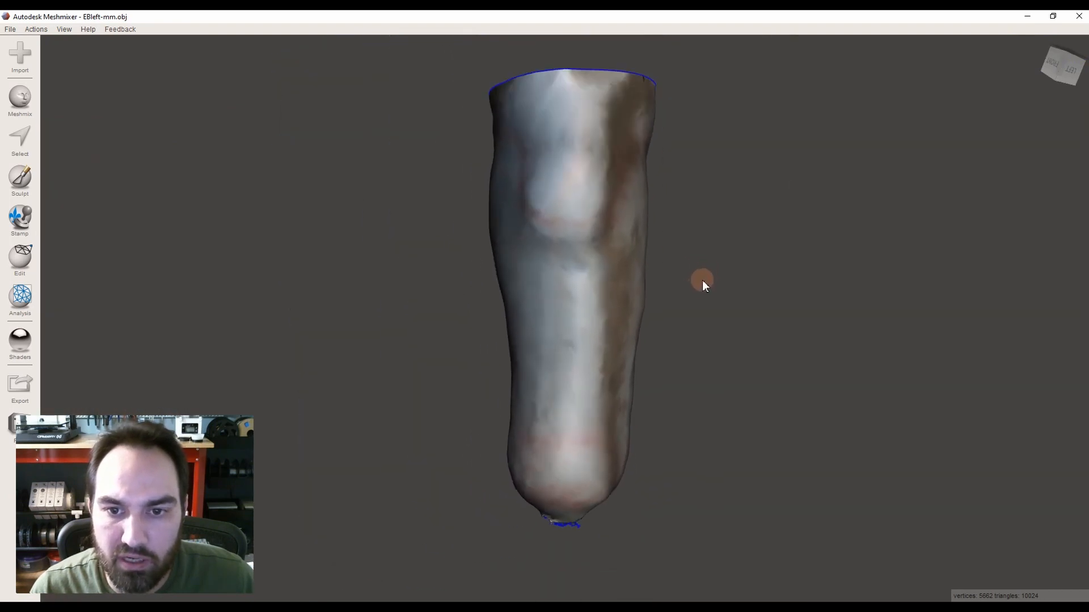
right_drag(774, 231, 855, 234)
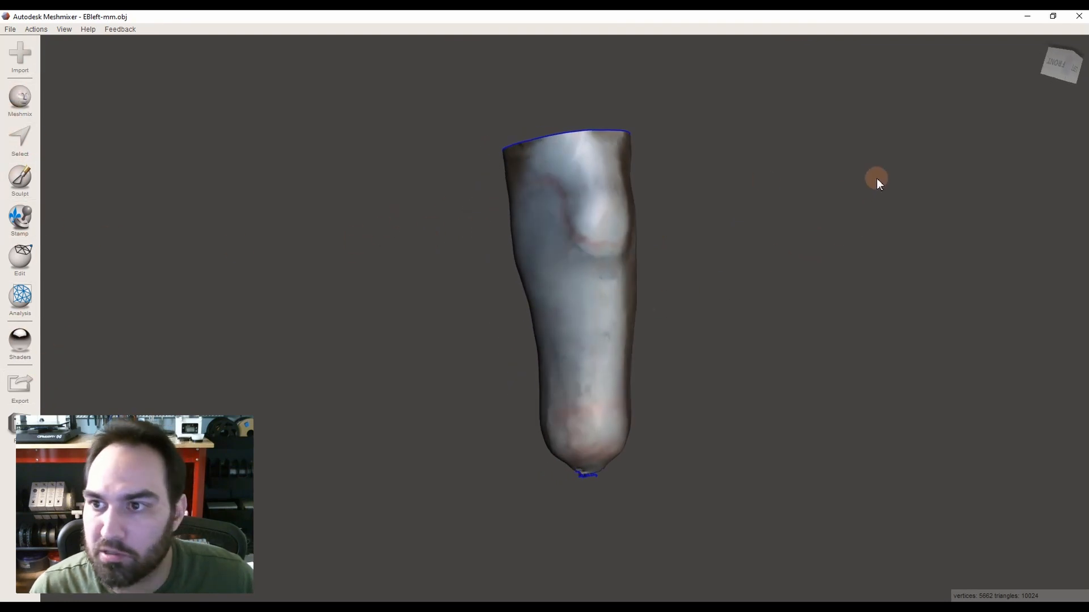
right_drag(876, 178, 689, 211)
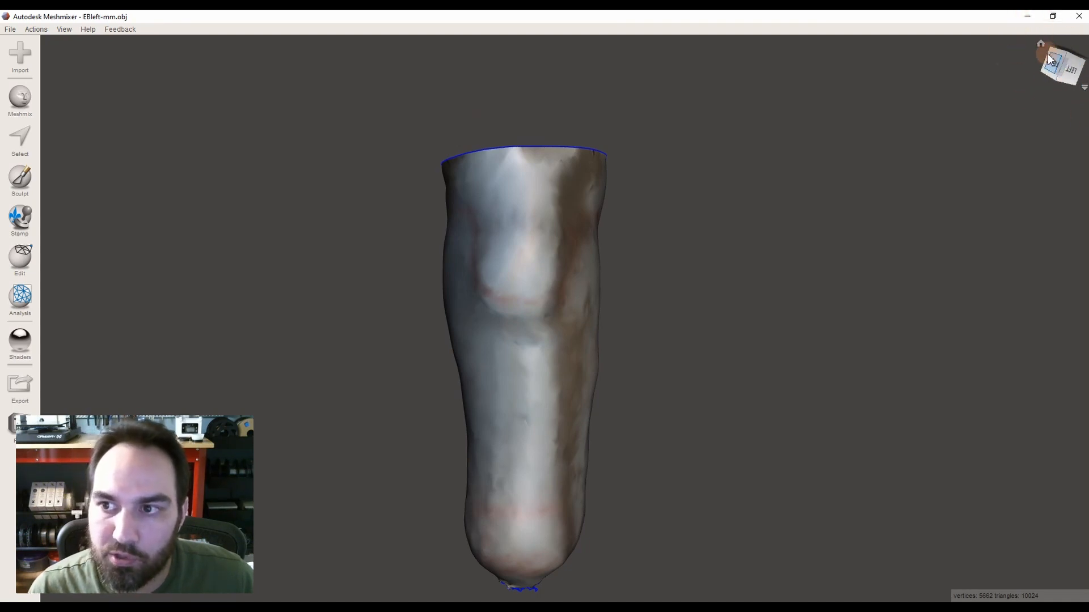
Step: Inspect the scan in the home, front, right, back and left standard views, turn the left view upright, and return to the home view
click(1040, 45)
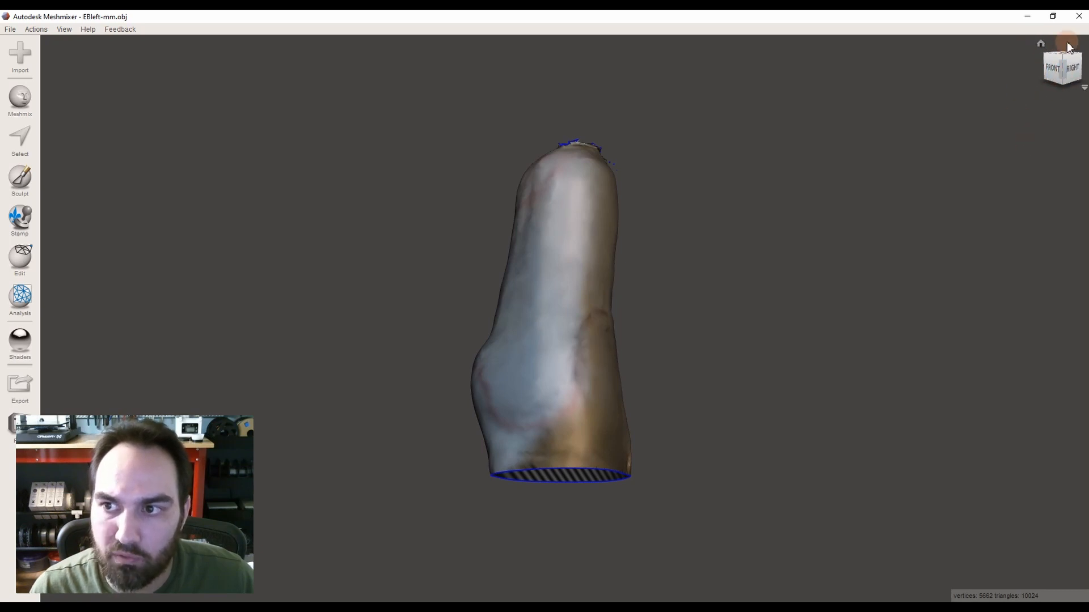
click(1052, 69)
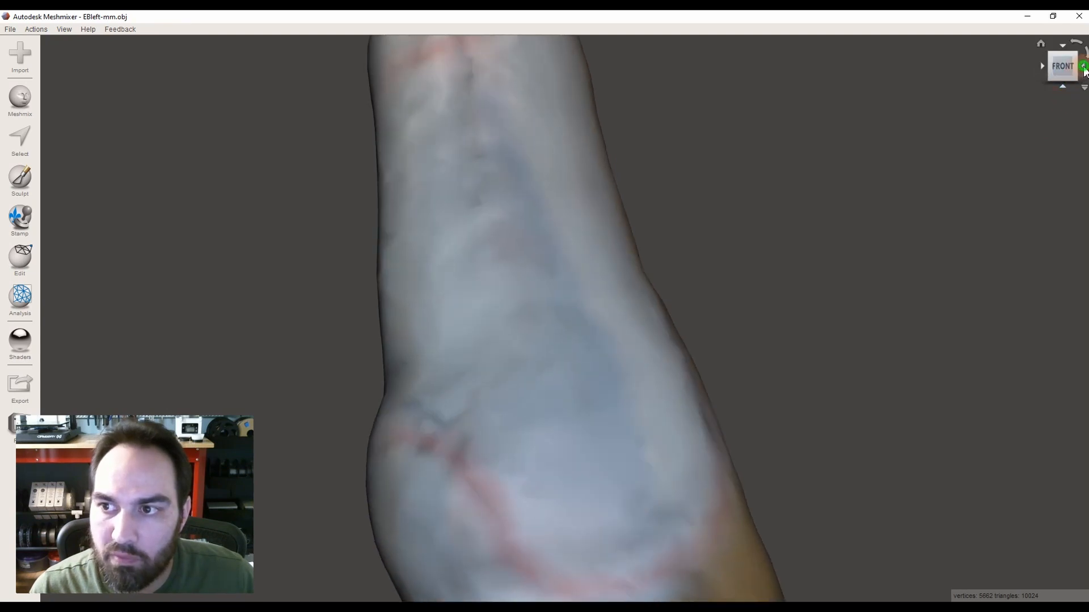
click(1084, 68)
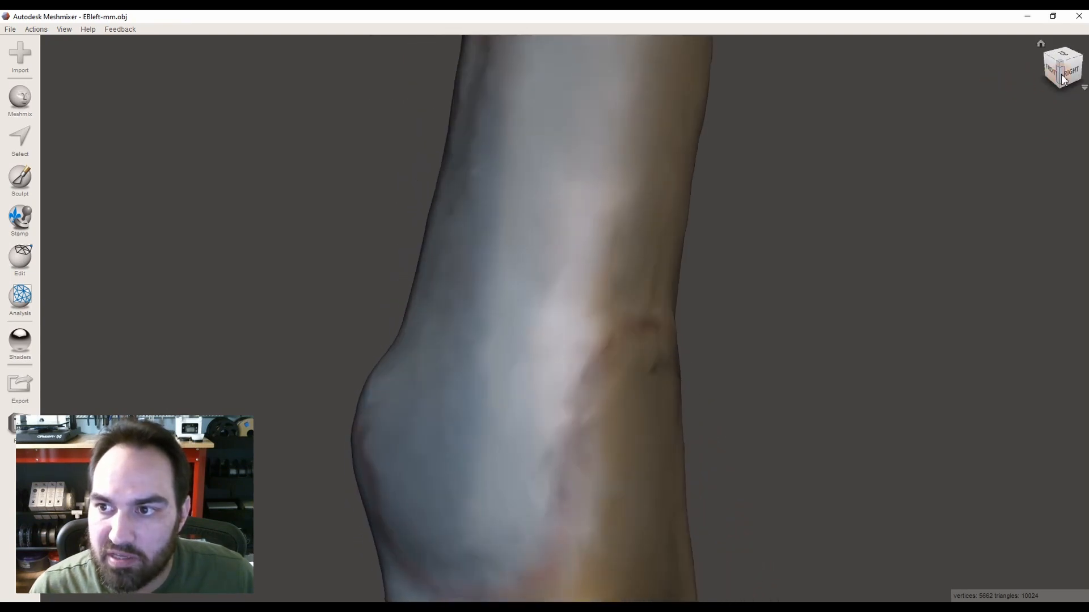
click(1068, 74)
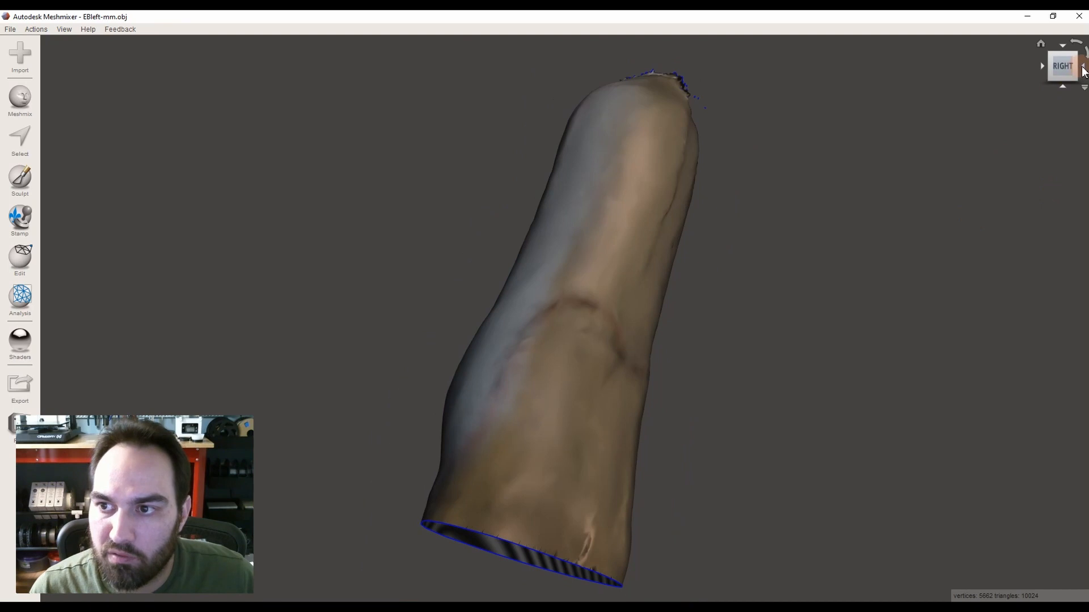
click(1082, 67)
click(1083, 68)
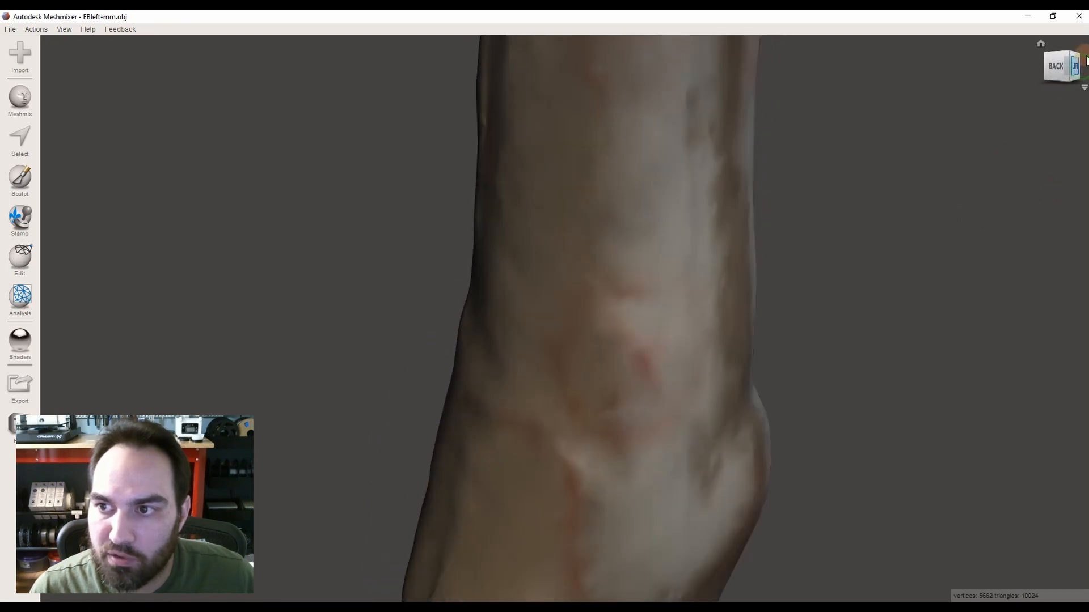
click(1086, 52)
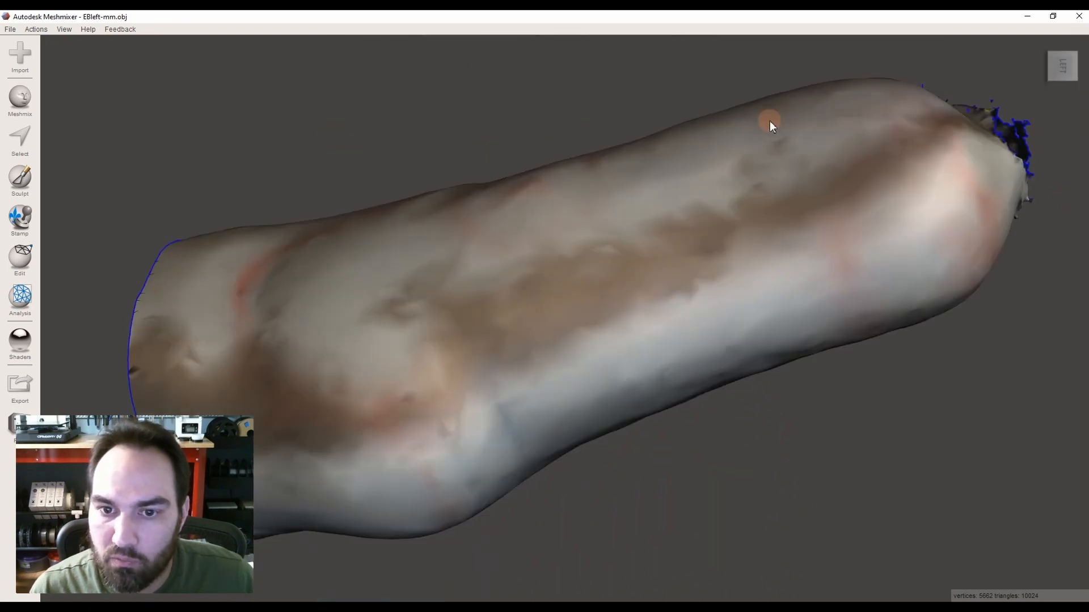
click(1086, 53)
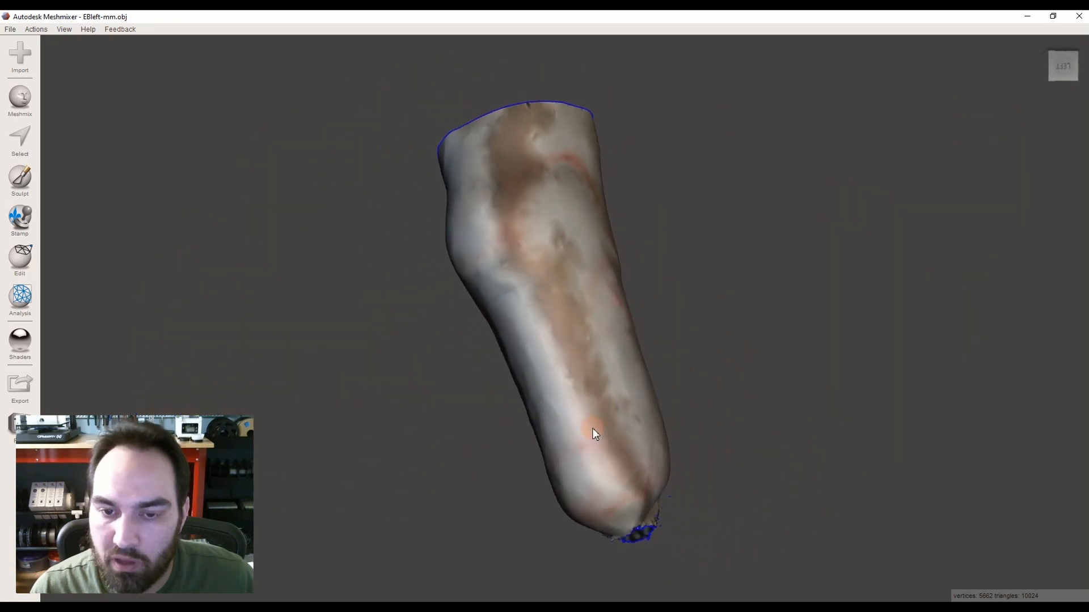
scroll(592, 427, down, 3)
click(1050, 54)
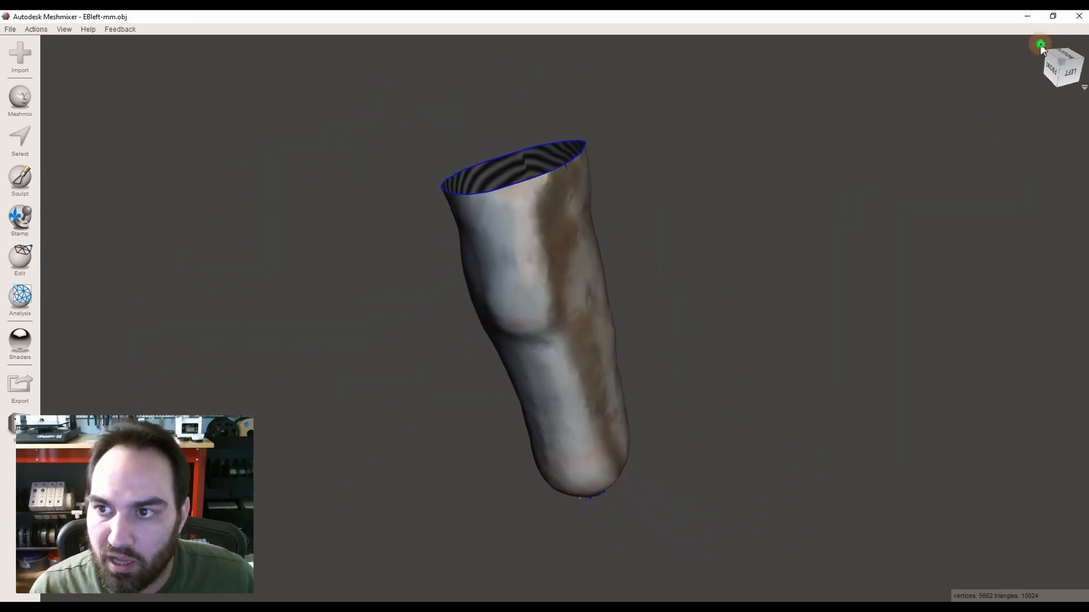
click(1040, 43)
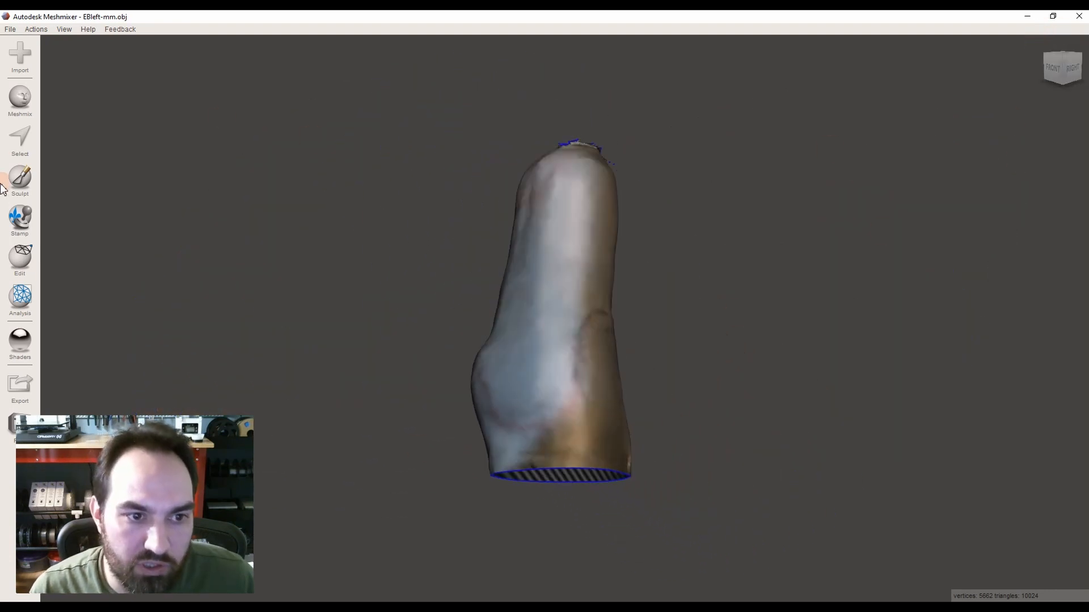
Step: Start a Transform on the leg scan and rotate it about the Y axis to -40 degrees with snapping on
click(19, 262)
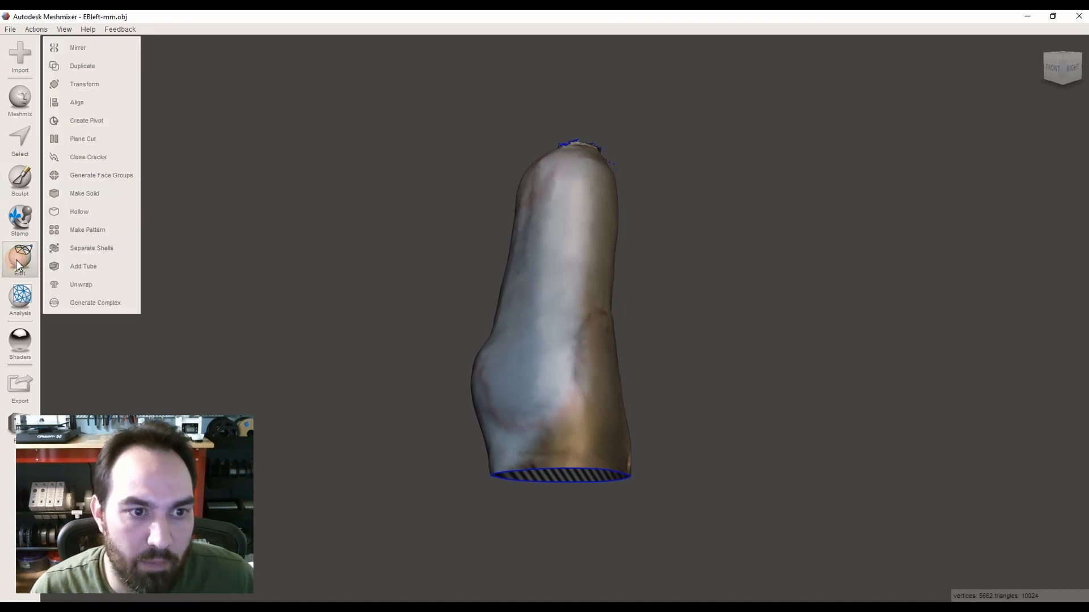
click(83, 85)
scroll(498, 340, up, 3)
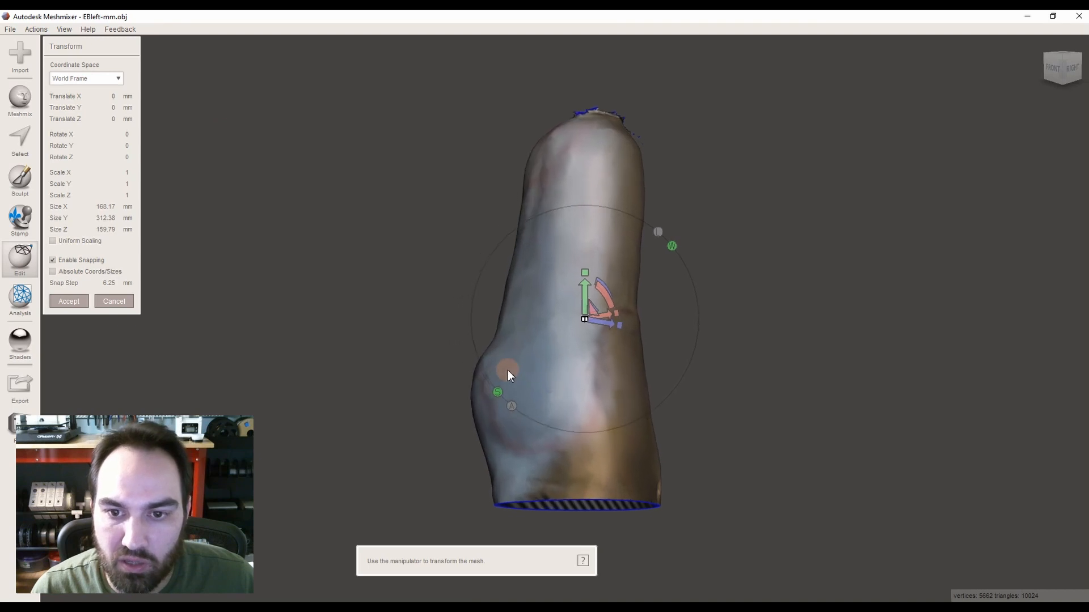
scroll(512, 377, up, 1)
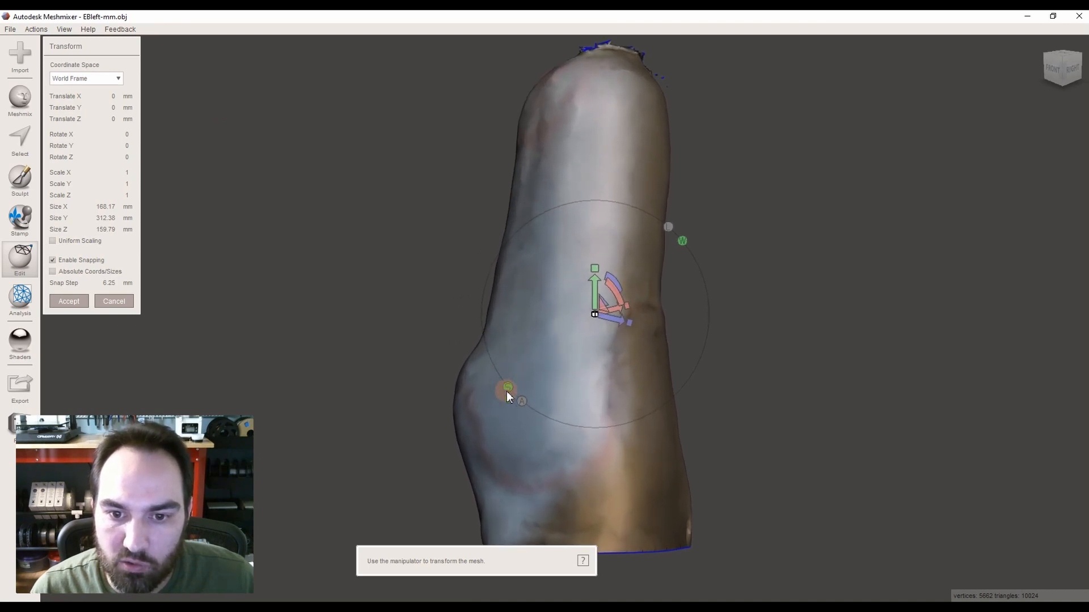
scroll(513, 391, up, 3)
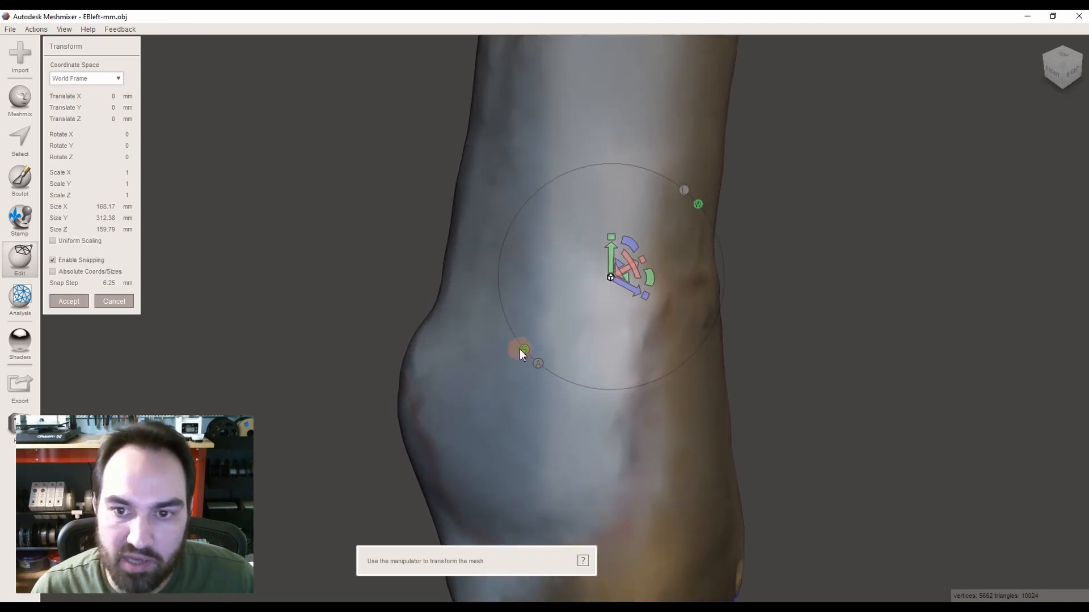
drag(648, 277, 674, 309)
key(c)
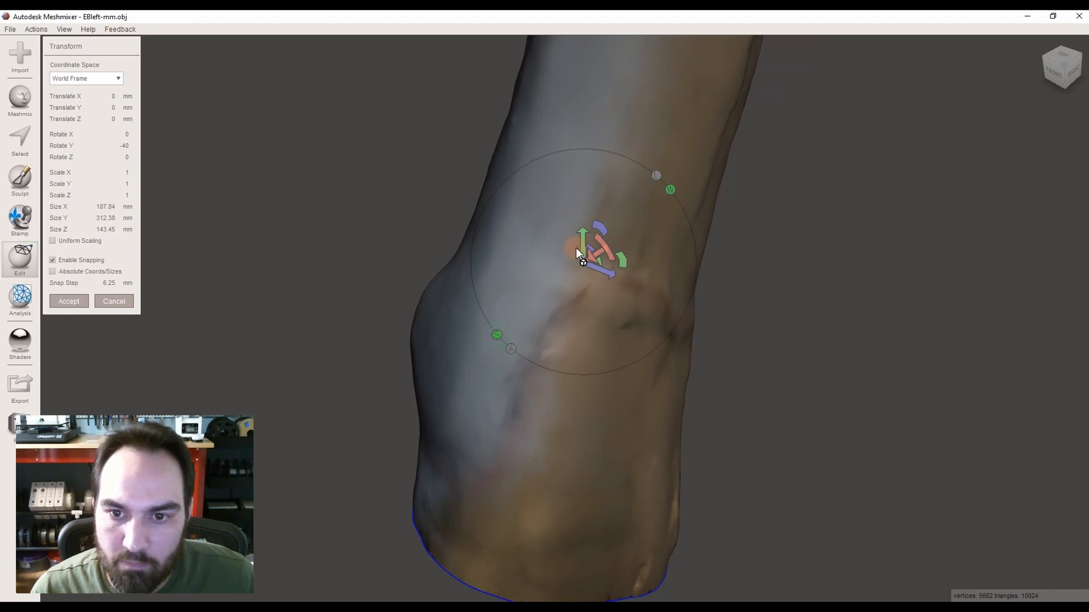
Step: Move the leg upward along Y by one 6.25 mm snap step, then freely without snapping to about 18.2 mm
drag(576, 250, 499, 295)
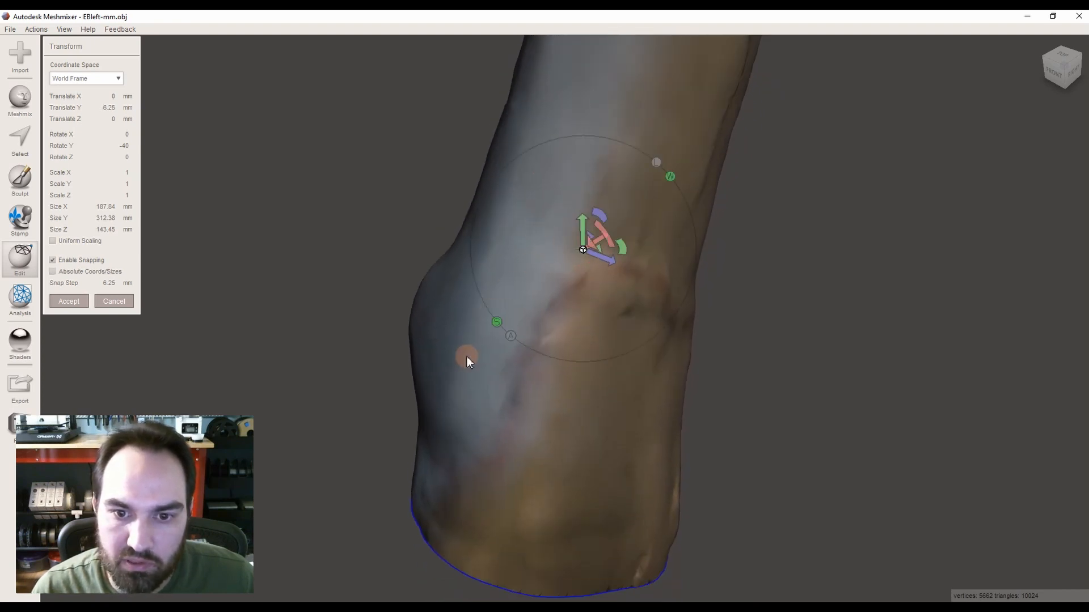
click(496, 323)
mouse_move(583, 224)
mouse_down()
mouse_move(586, 323)
mouse_move(569, 185)
mouse_move(566, 284)
mouse_move(578, 206)
mouse_up()
scroll(578, 206, down, 4)
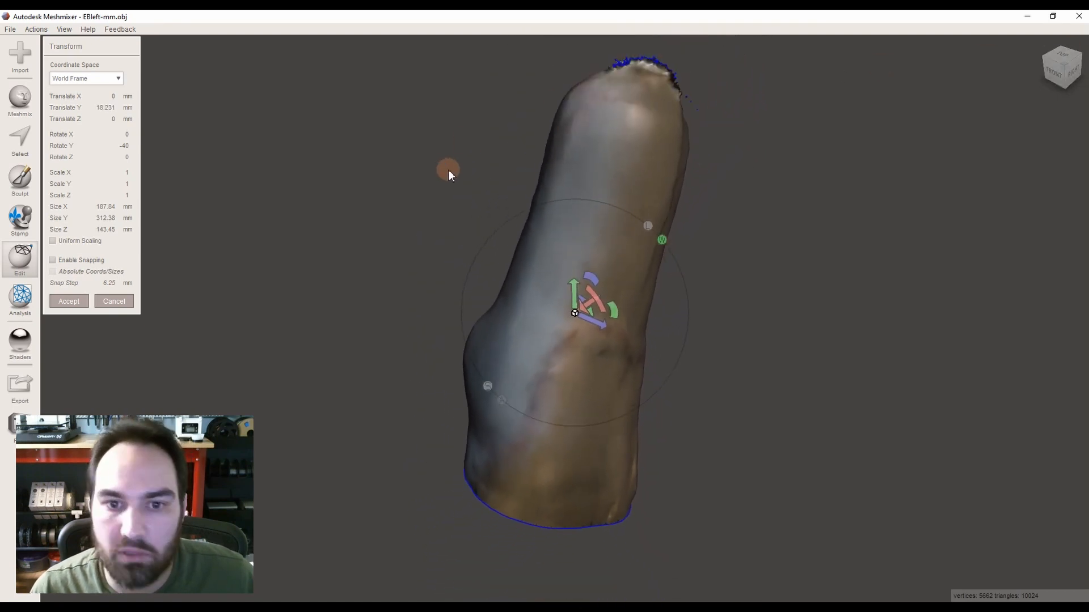
Step: Switch the transform's coordinate space to Local Frame and back to World Frame in the home view
click(1041, 46)
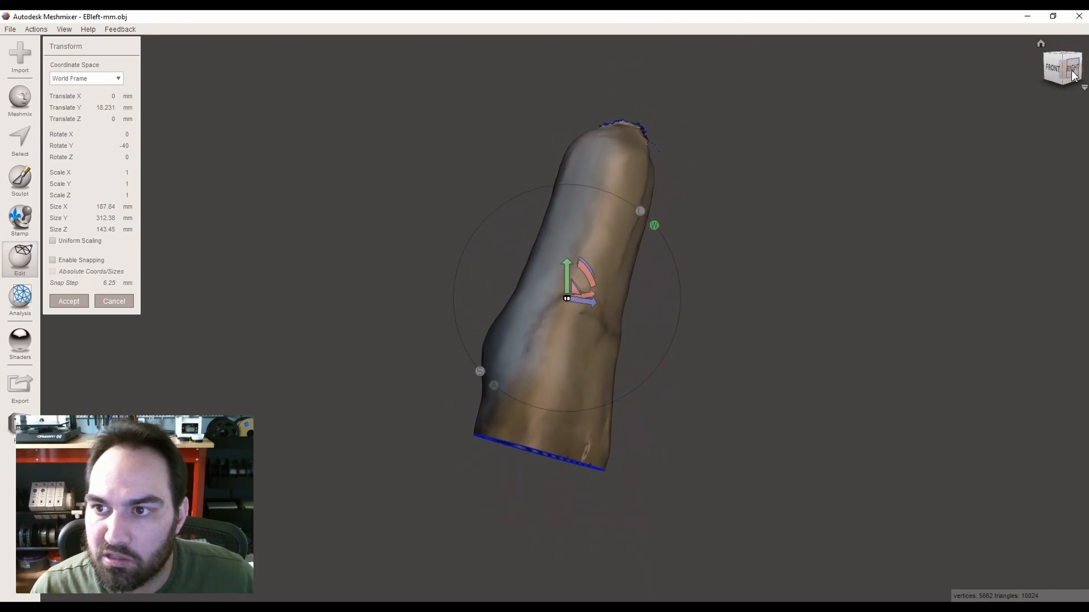
click(80, 79)
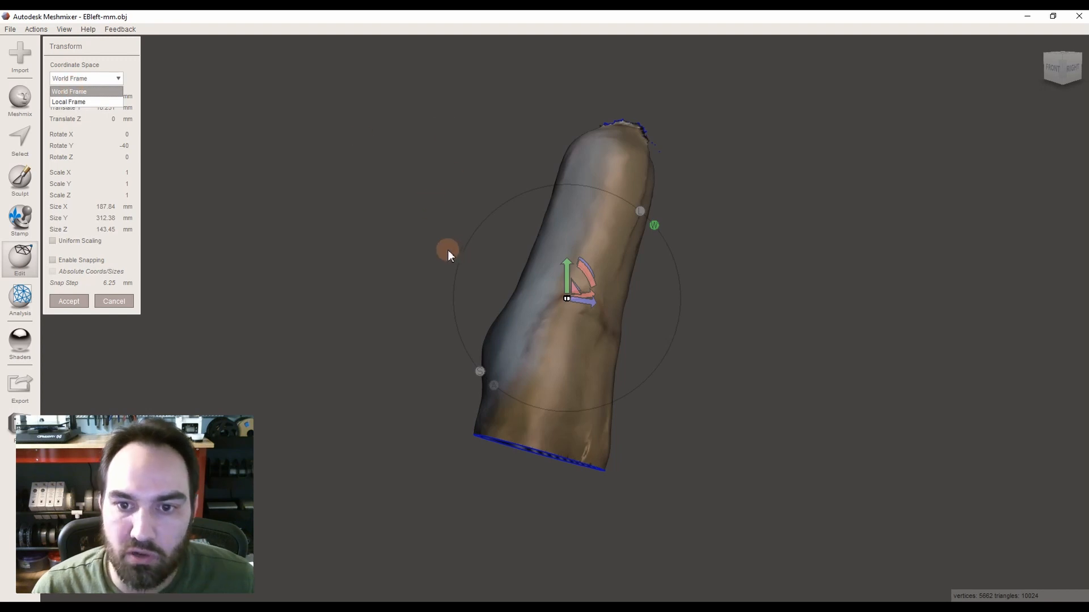
click(85, 102)
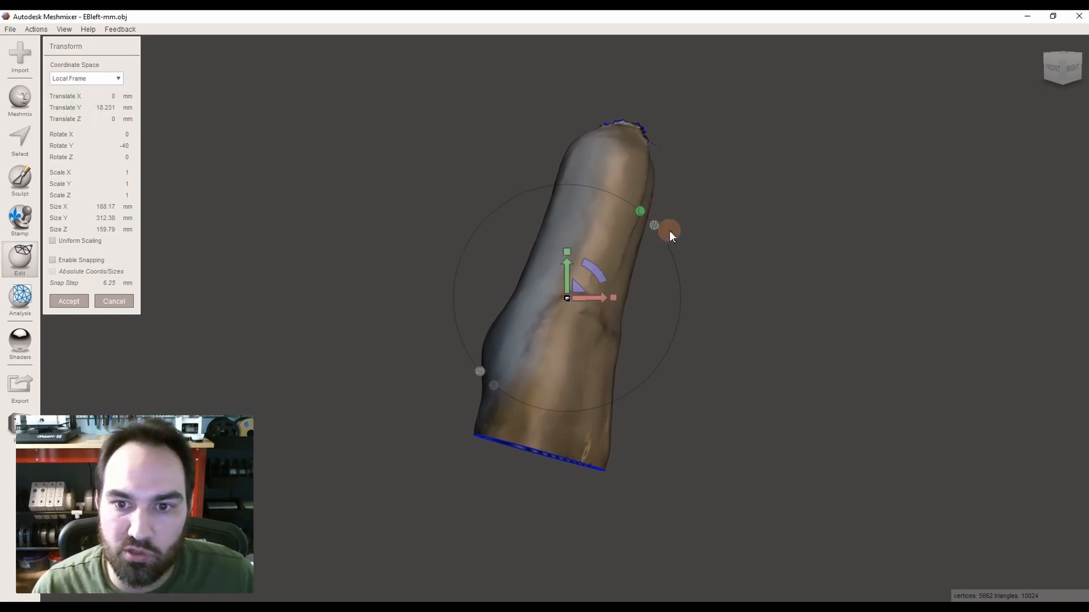
click(91, 79)
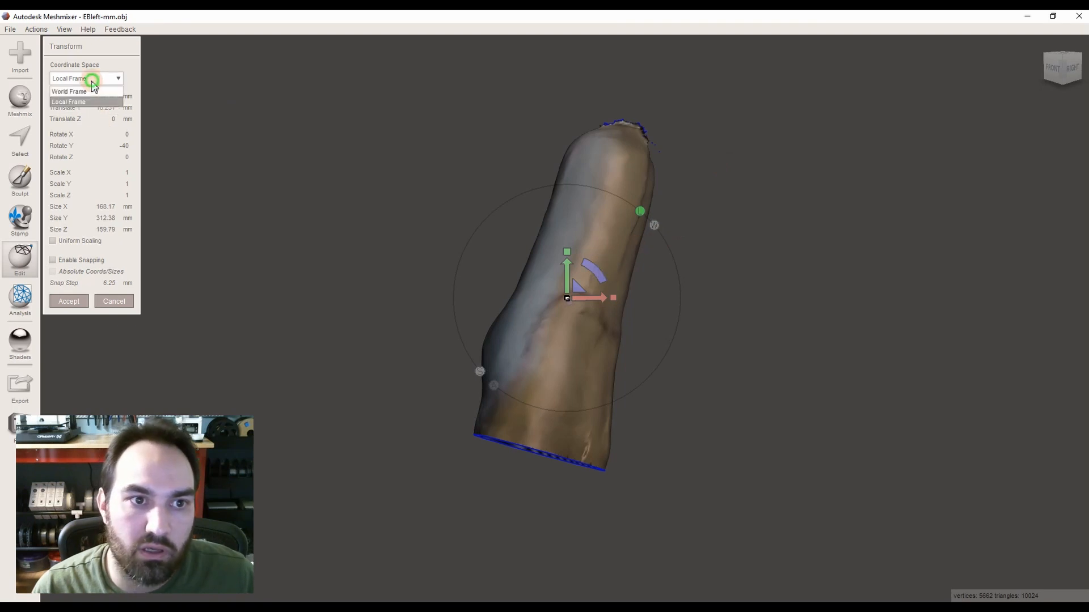
click(86, 95)
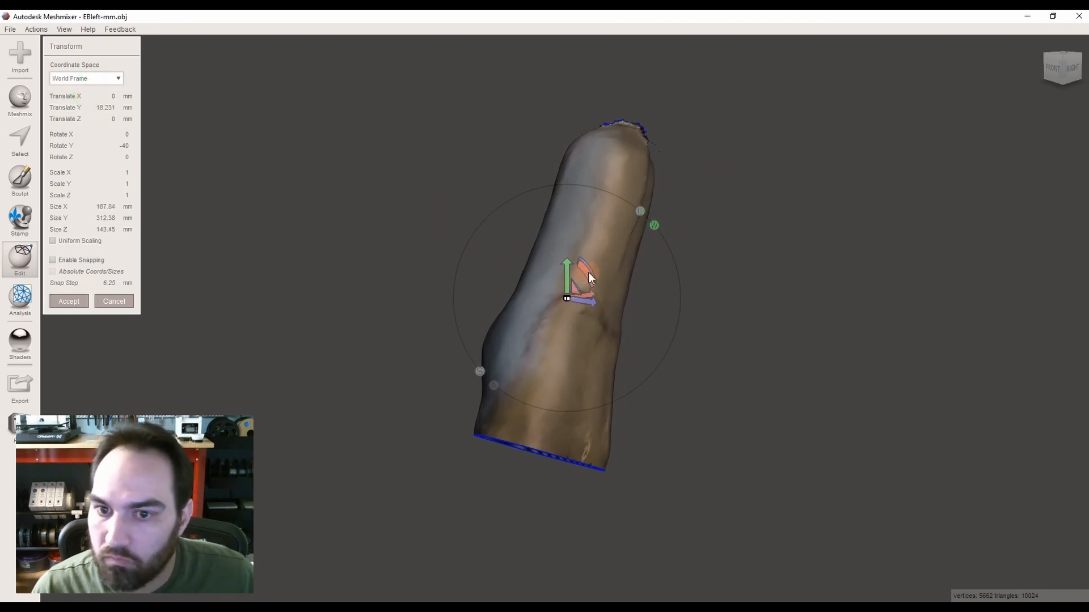
Step: Rotate the leg to about -6.1 degrees in X and shift it to about 42.4 mm in Y and -39.1 mm in Z
mouse_move(588, 275)
mouse_down()
mouse_move(591, 286)
mouse_move(561, 241)
mouse_move(595, 296)
mouse_move(592, 342)
mouse_move(588, 249)
mouse_move(548, 209)
mouse_move(564, 270)
mouse_move(614, 307)
mouse_move(578, 291)
mouse_move(571, 281)
mouse_move(629, 292)
mouse_move(559, 283)
mouse_move(570, 278)
mouse_up()
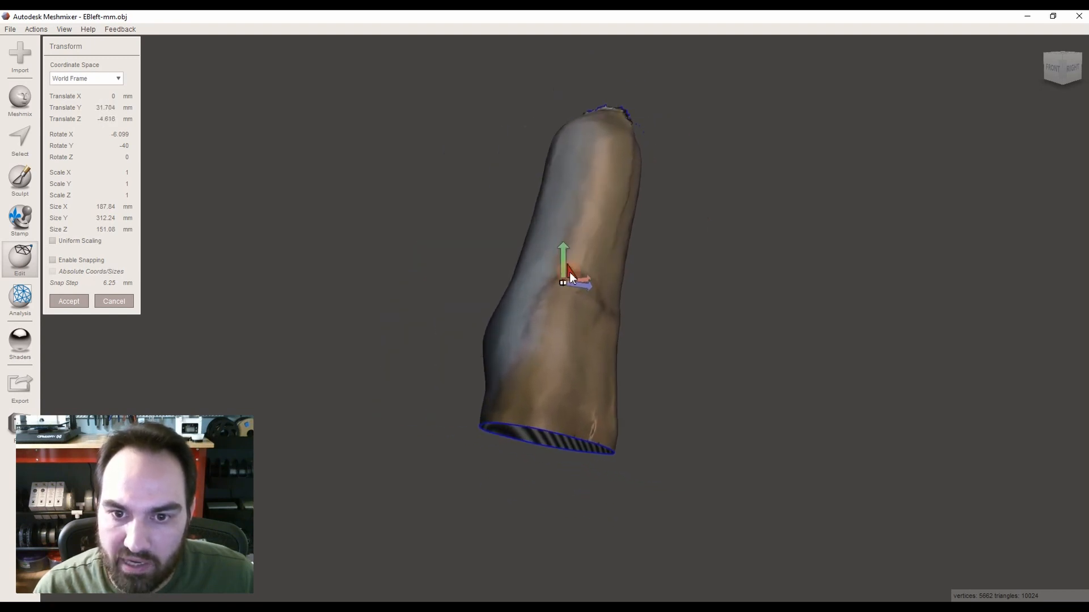
mouse_move(570, 275)
right_down()
mouse_move(521, 280)
mouse_move(562, 278)
right_up()
drag(565, 277, 563, 313)
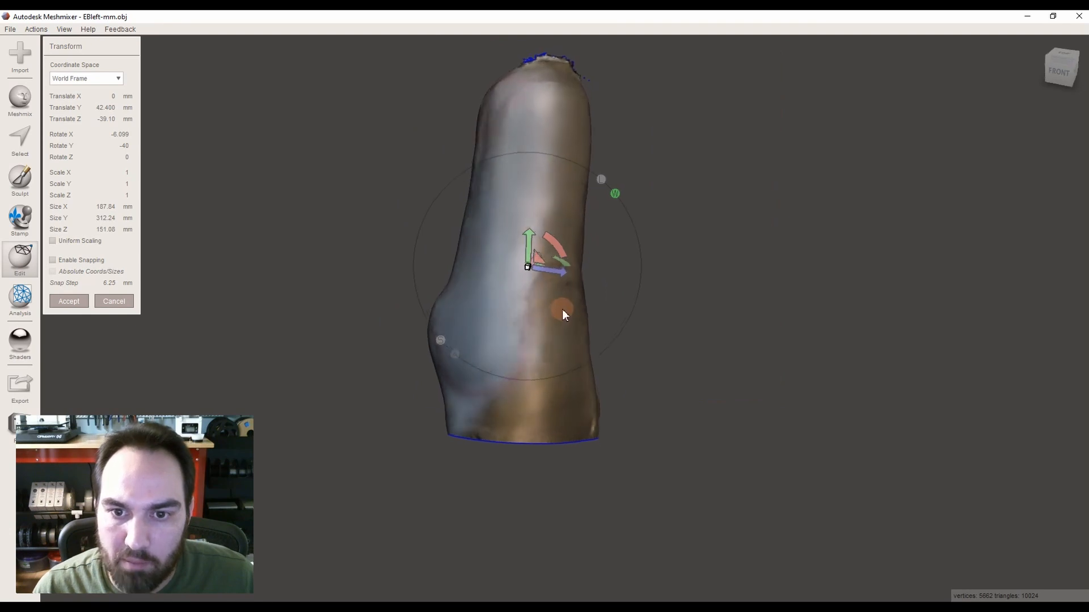
right_drag(562, 309, 615, 297)
click(1040, 44)
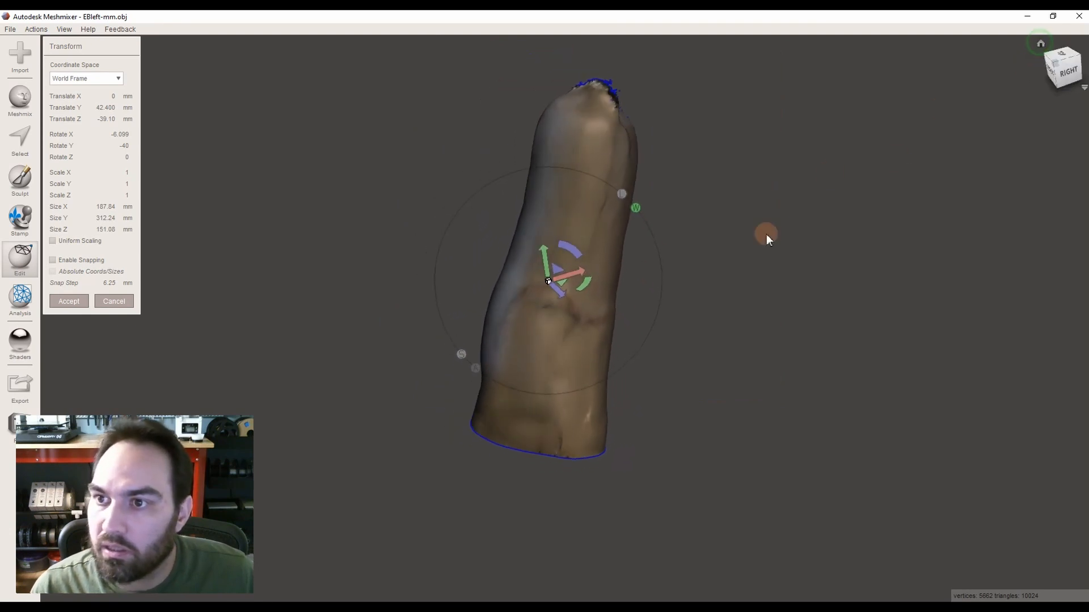
Step: Flip the leg about the X axis so its open end faces up, and turn it about the vertical axis to roughly 31 degrees
right_drag(767, 238, 491, 299)
drag(535, 232, 523, 311)
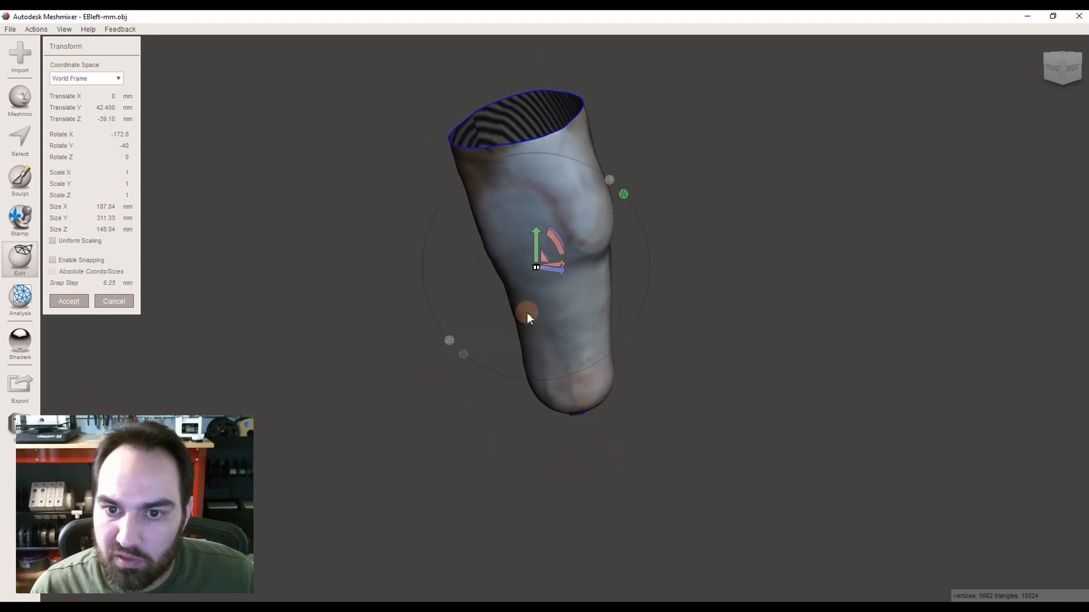
drag(577, 271, 550, 296)
Step: Straighten the leg in the right and front views, rotating it to about 8.5 degrees in Z and -166.9 degrees in X
click(1041, 104)
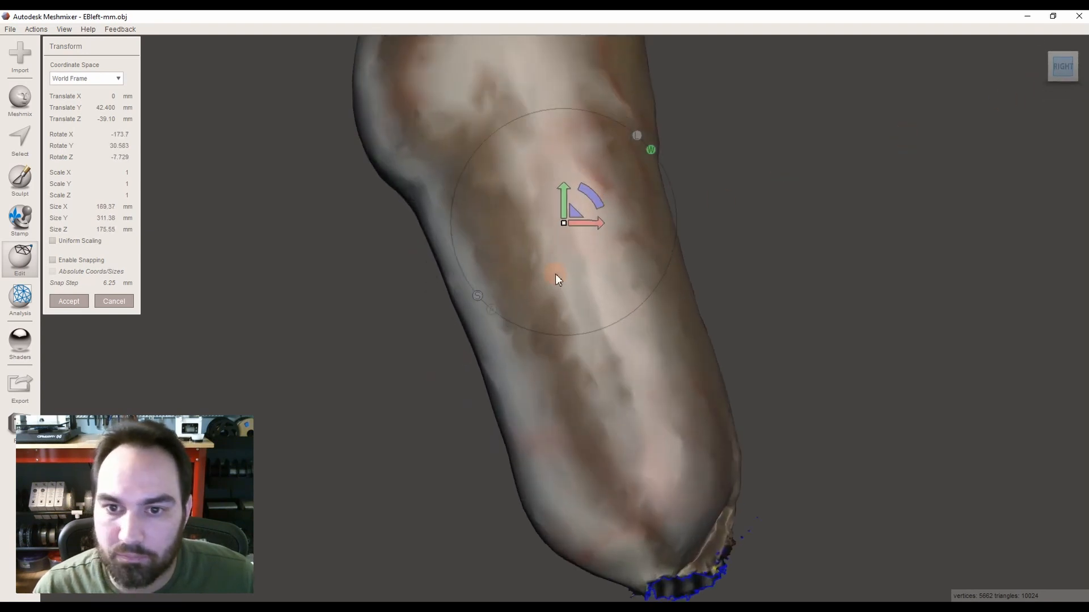
drag(596, 241, 601, 247)
click(1045, 69)
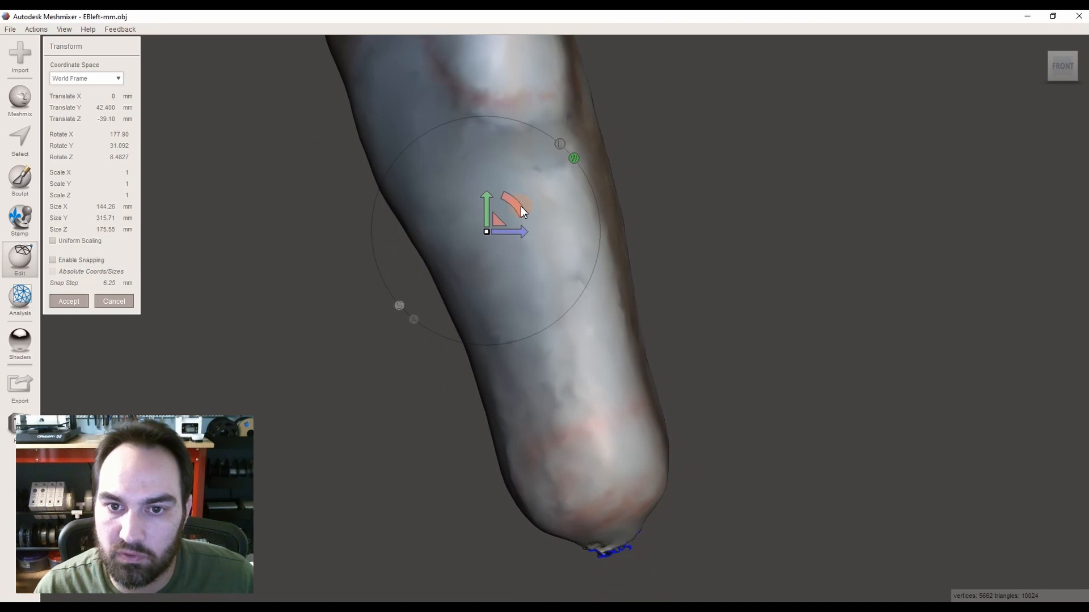
drag(521, 208, 533, 217)
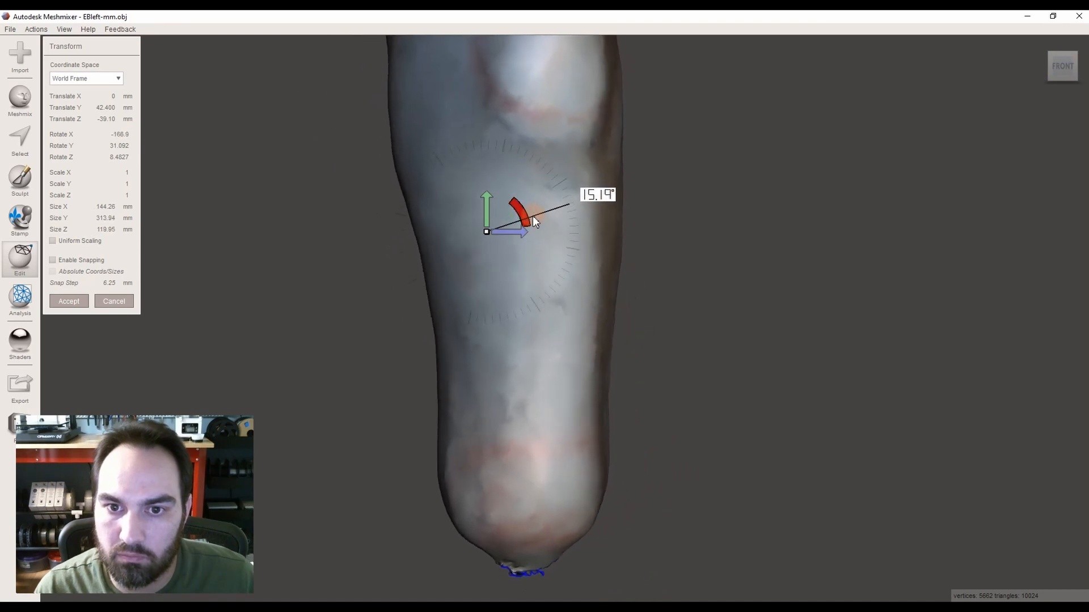
Step: Turn the leg so the knee faces front, about 49.6 degrees in Y, and fine-tune its upright tilt to about -159.8 degrees in X
right_drag(536, 278, 536, 190)
drag(533, 352, 539, 348)
click(1061, 57)
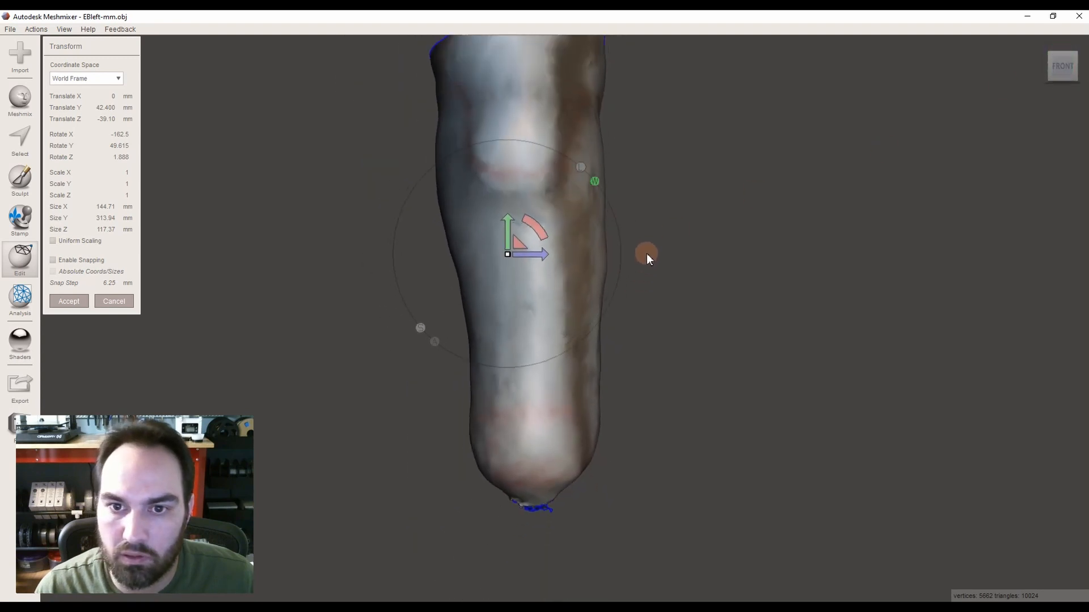
scroll(646, 254, down, 3)
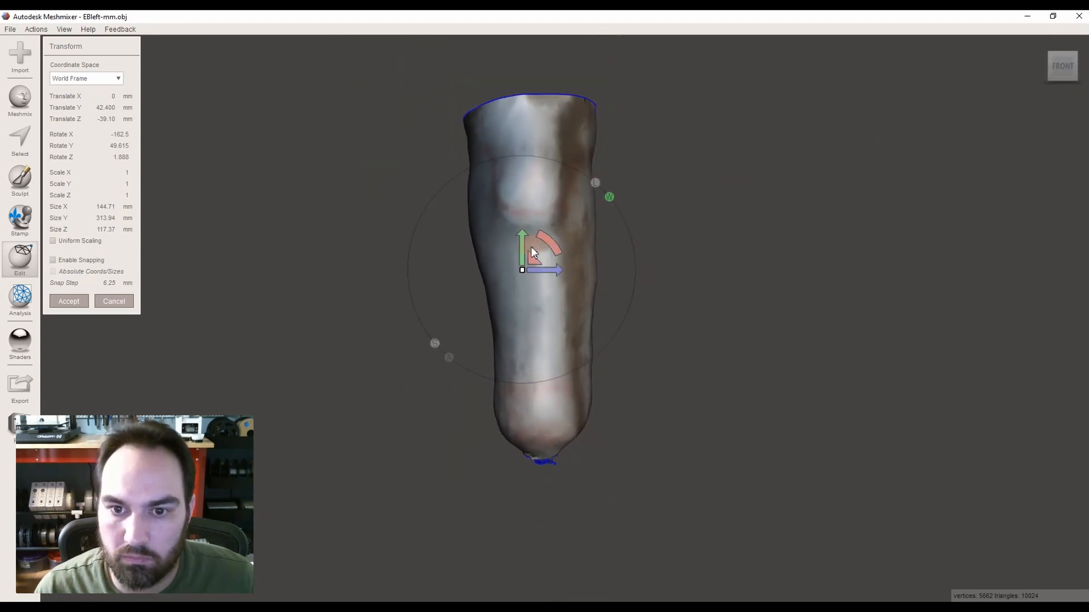
drag(554, 250, 552, 245)
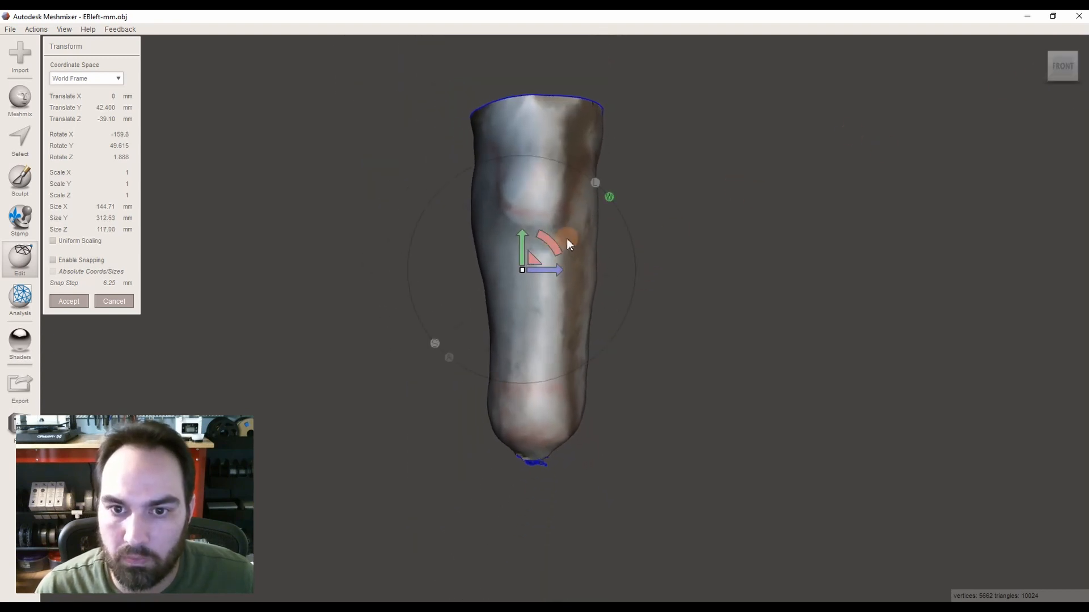
Step: Fine-tune the leg's tilt in the right view to about 3.05 degrees in Z and accept the transform
click(1082, 68)
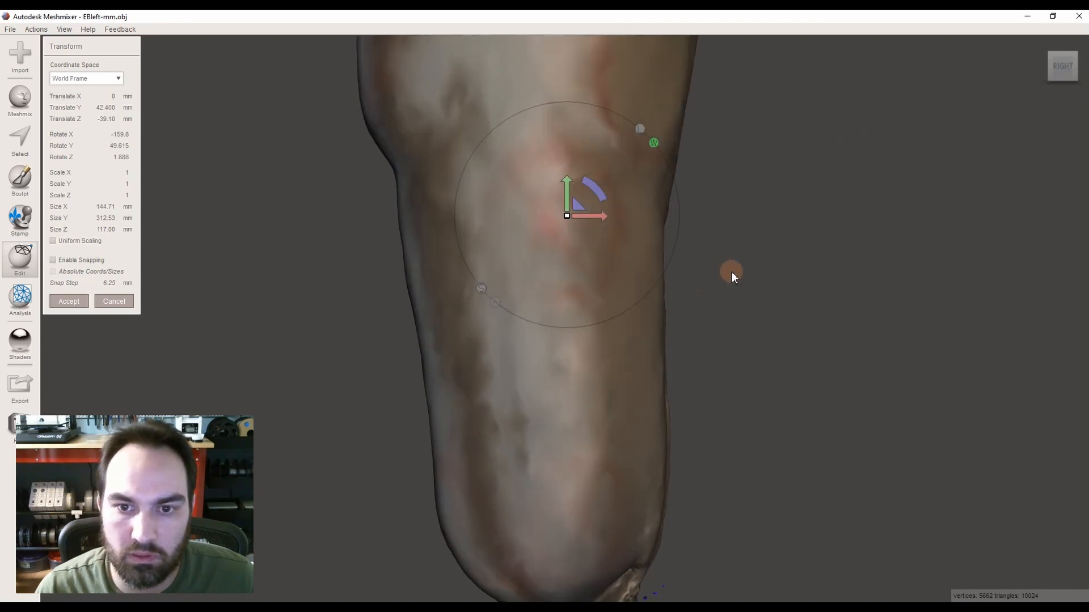
drag(601, 231, 602, 244)
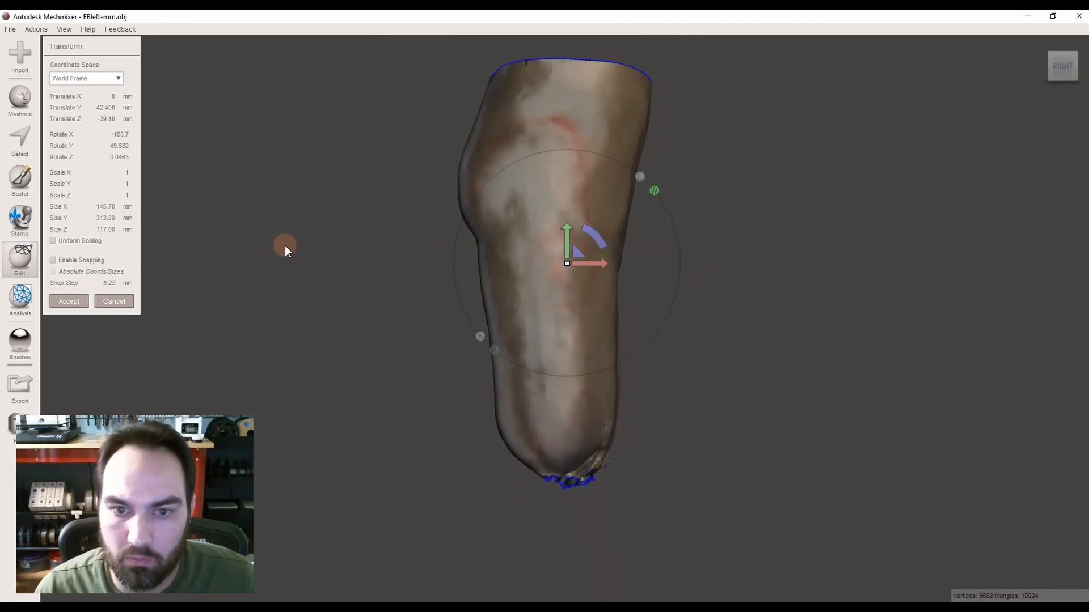
click(69, 301)
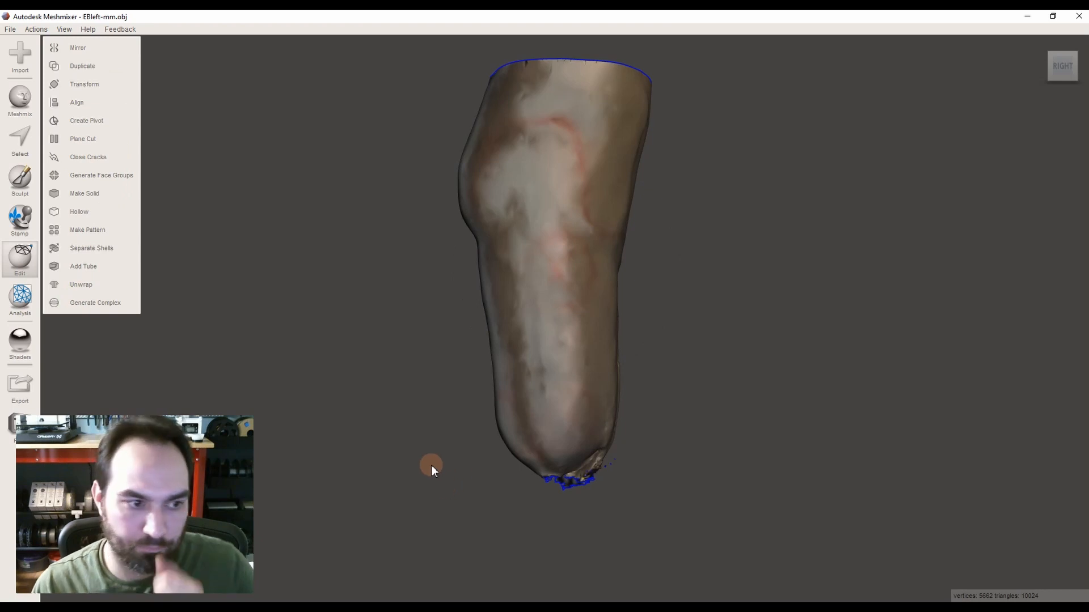
Step: Examine the reoriented leg's alignment in the front, home and right standard views, zoomed out to the whole limb in front
right_drag(437, 345, 440, 258)
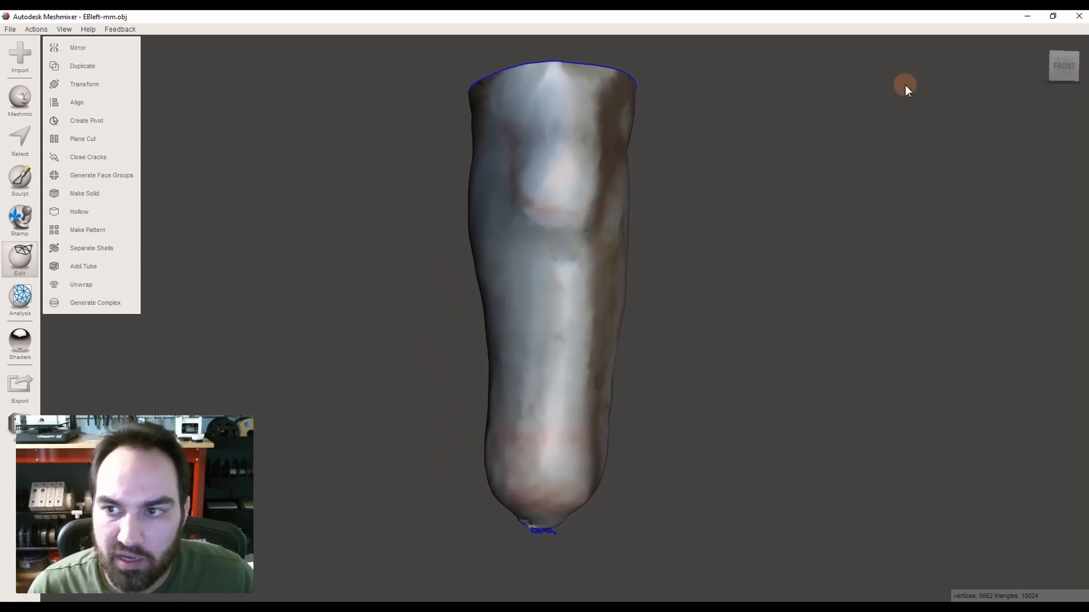
click(1040, 42)
click(1073, 71)
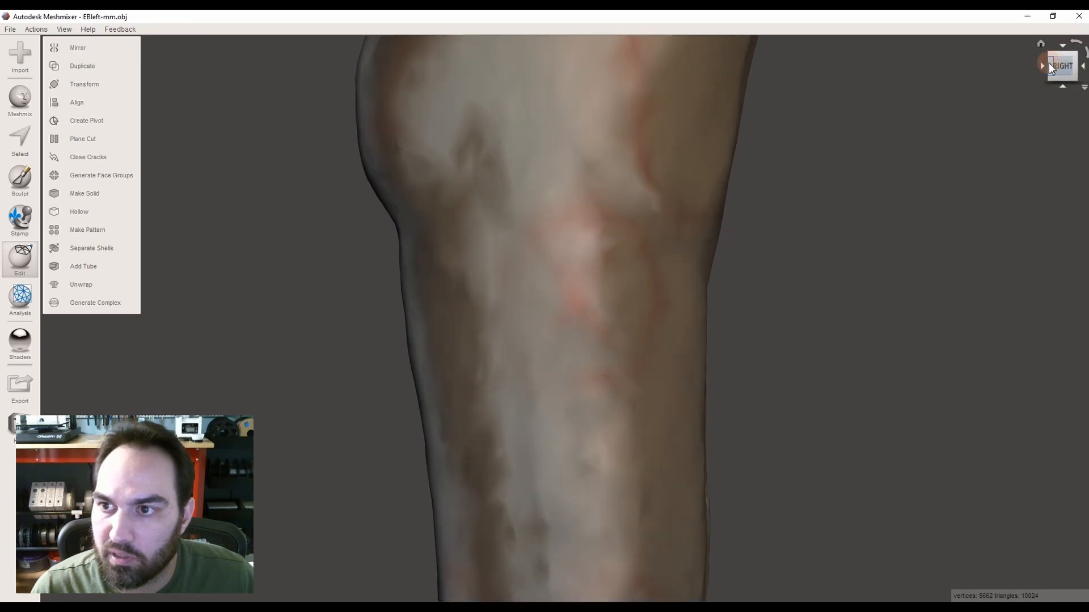
click(1043, 63)
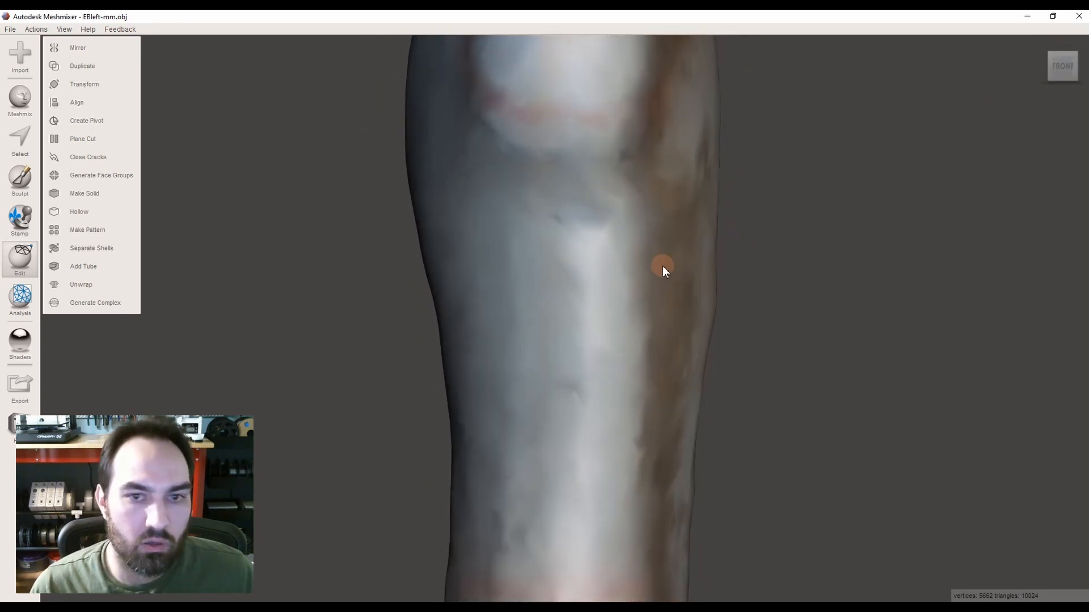
scroll(465, 357, down, 5)
scroll(533, 255, down, 2)
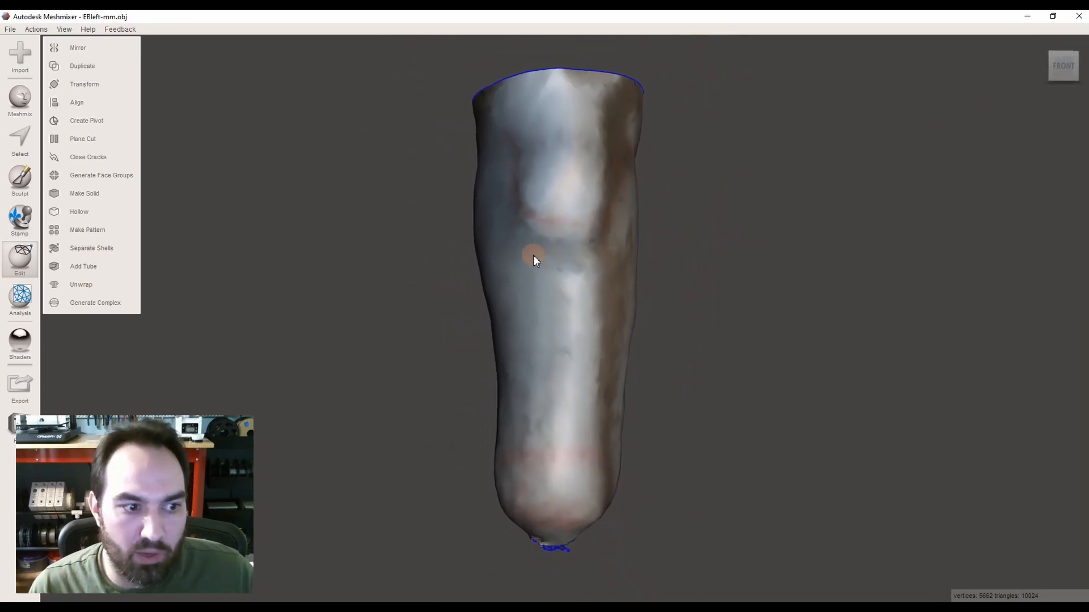
scroll(493, 193, down, 1)
scroll(502, 340, up, 2)
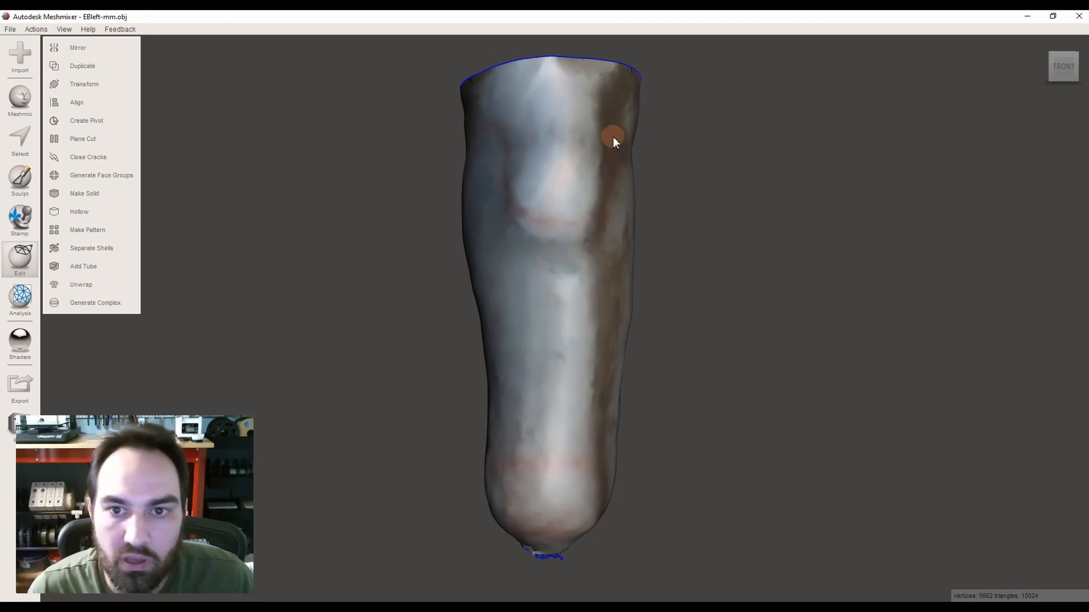
Step: Display the leg's Units/Dimensions and inspect its bounding-box sizes along X, Y and Z from several sides
click(25, 306)
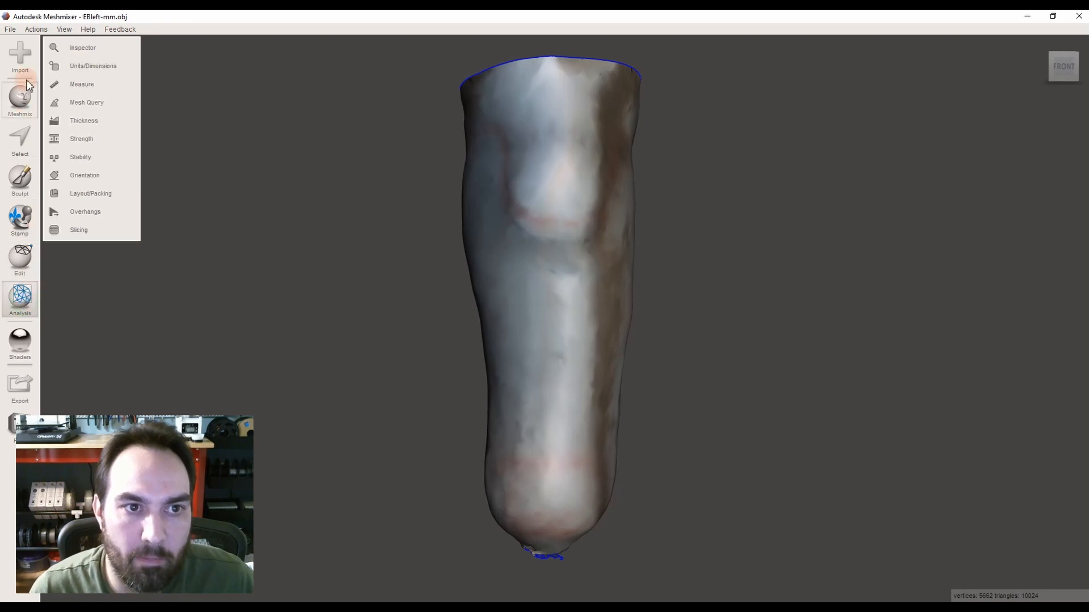
click(84, 66)
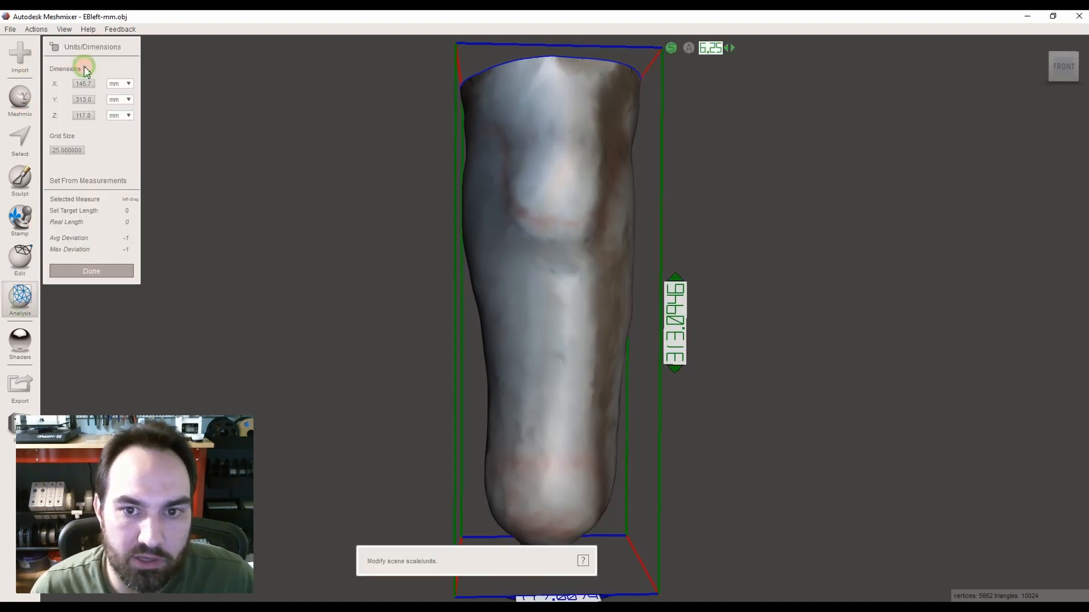
scroll(481, 309, down, 3)
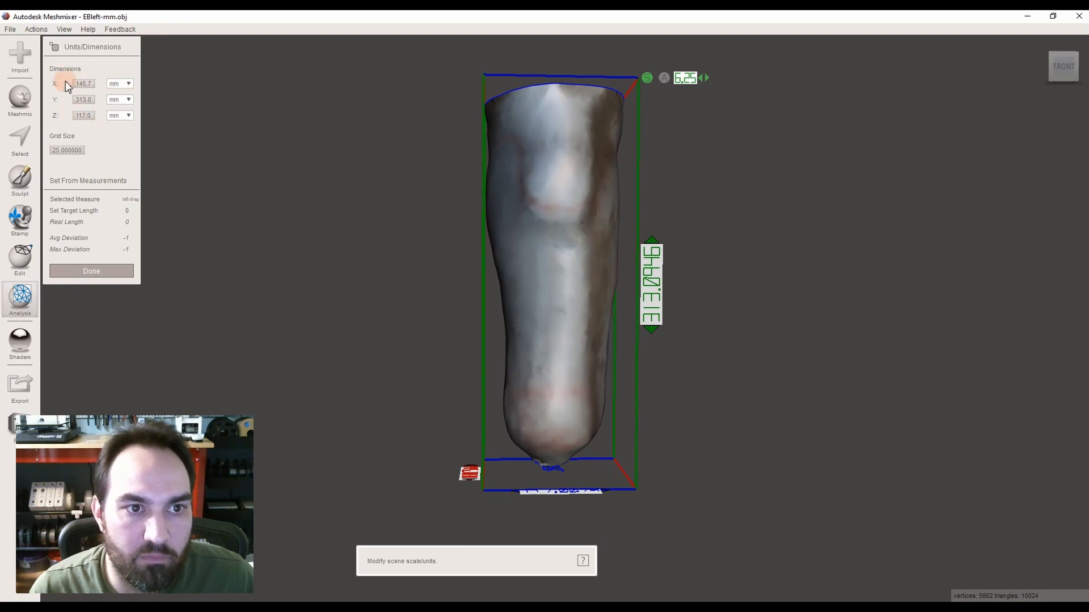
right_drag(644, 472, 541, 509)
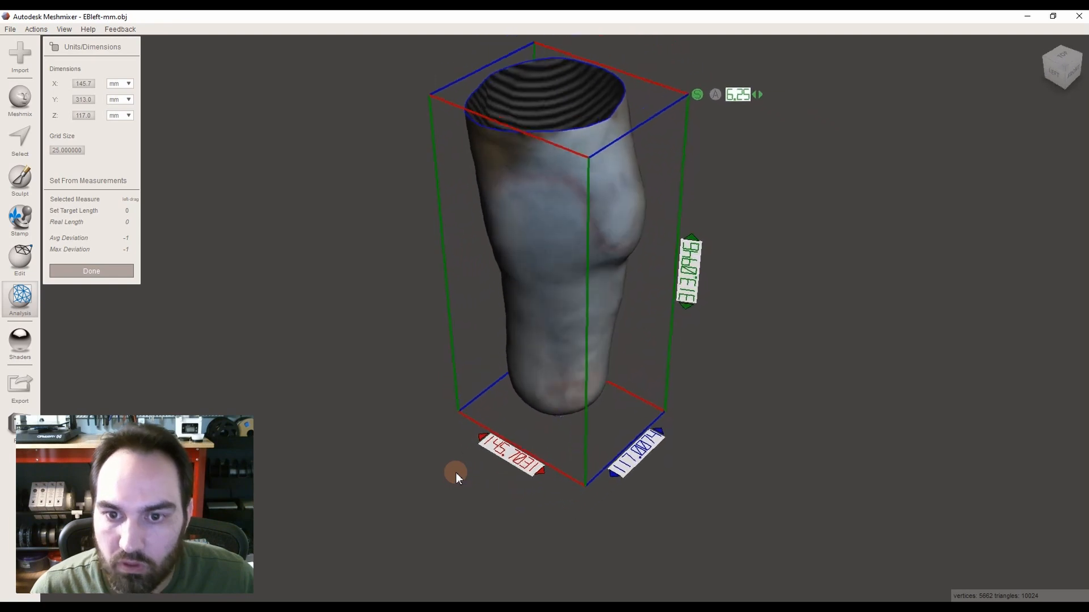
right_drag(456, 476, 674, 275)
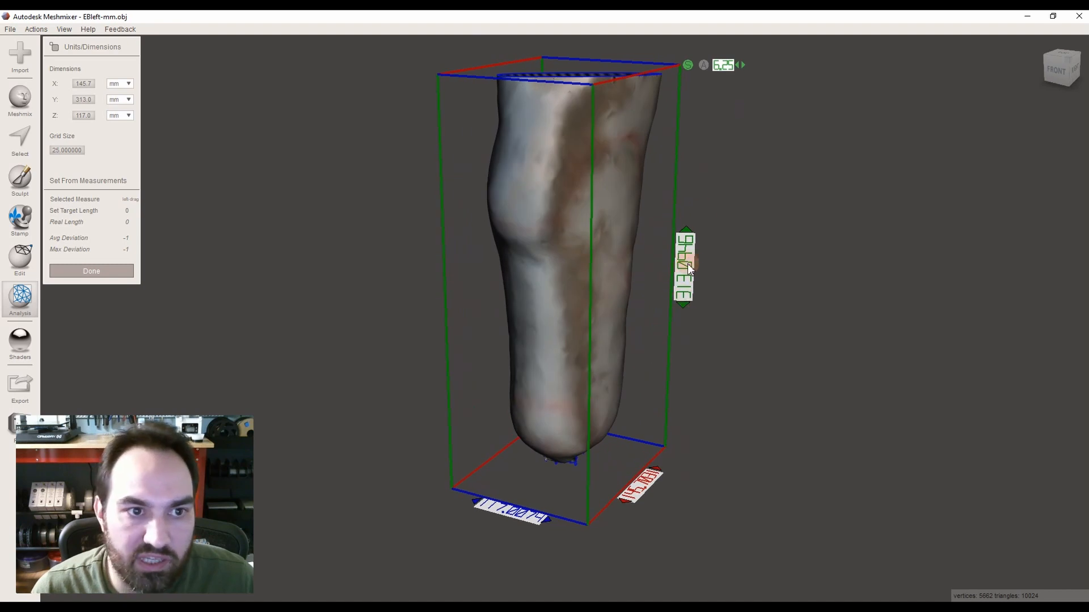
Step: Examine the leg's bounding box from the front and right sides and compare its X, Y and Z sizes with the listed dimensions
right_drag(638, 468, 556, 525)
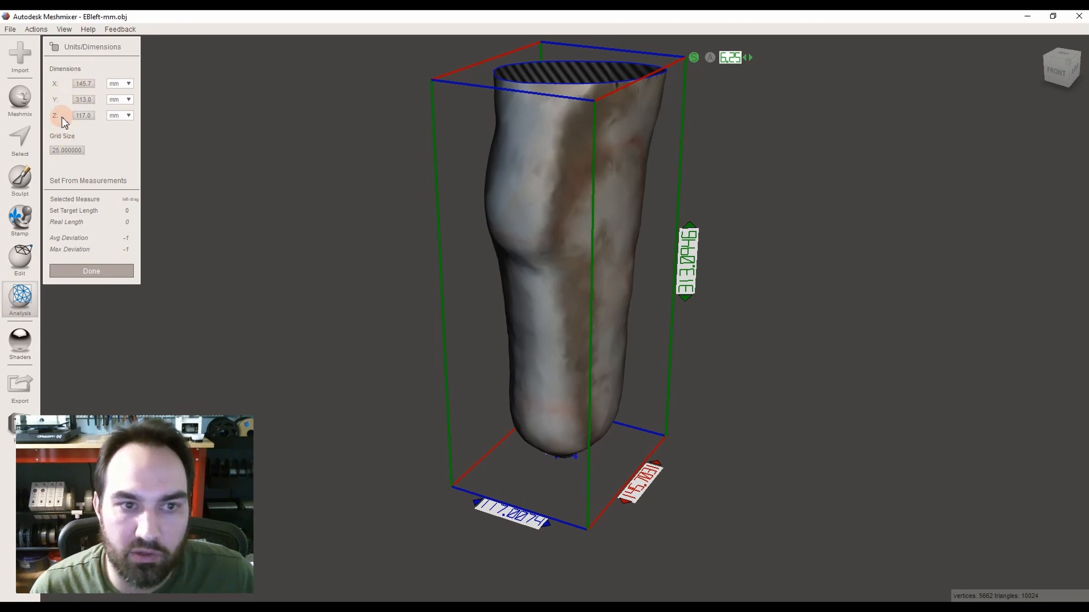
right_drag(340, 306, 446, 484)
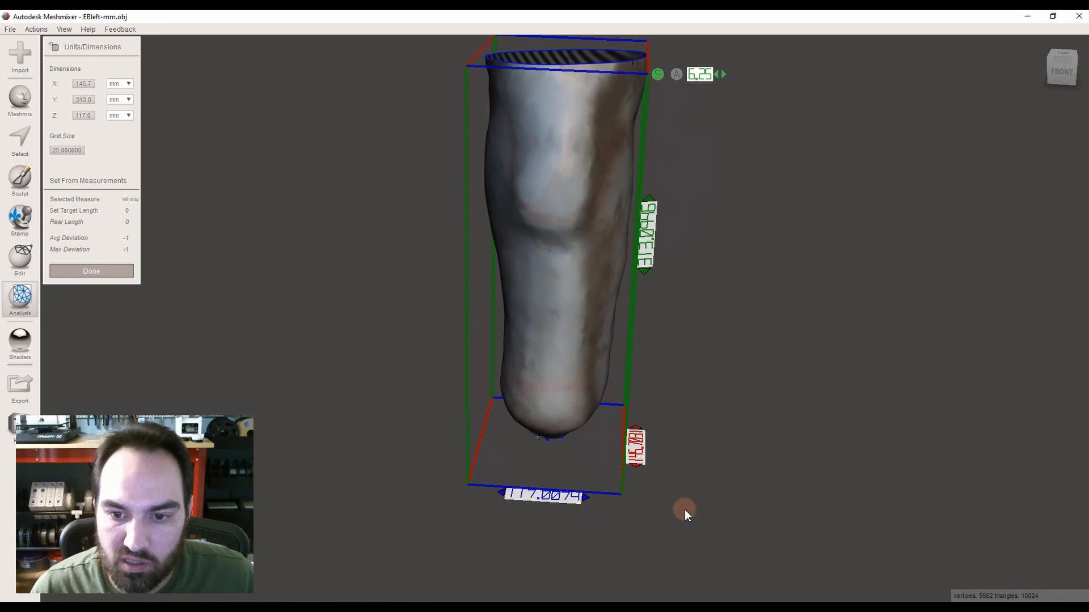
right_drag(685, 509, 655, 525)
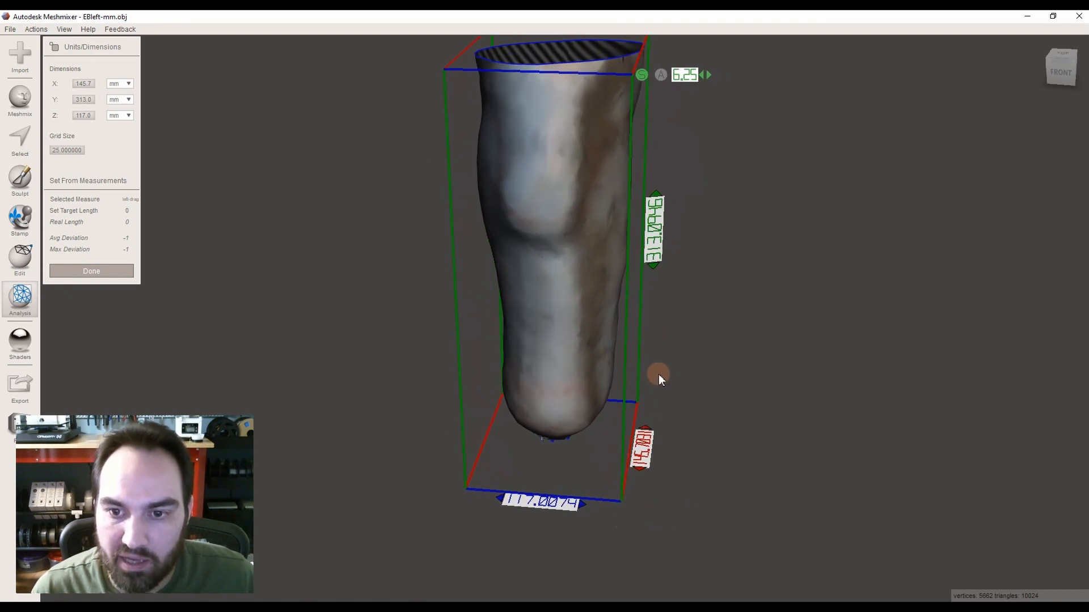
right_drag(661, 277, 635, 187)
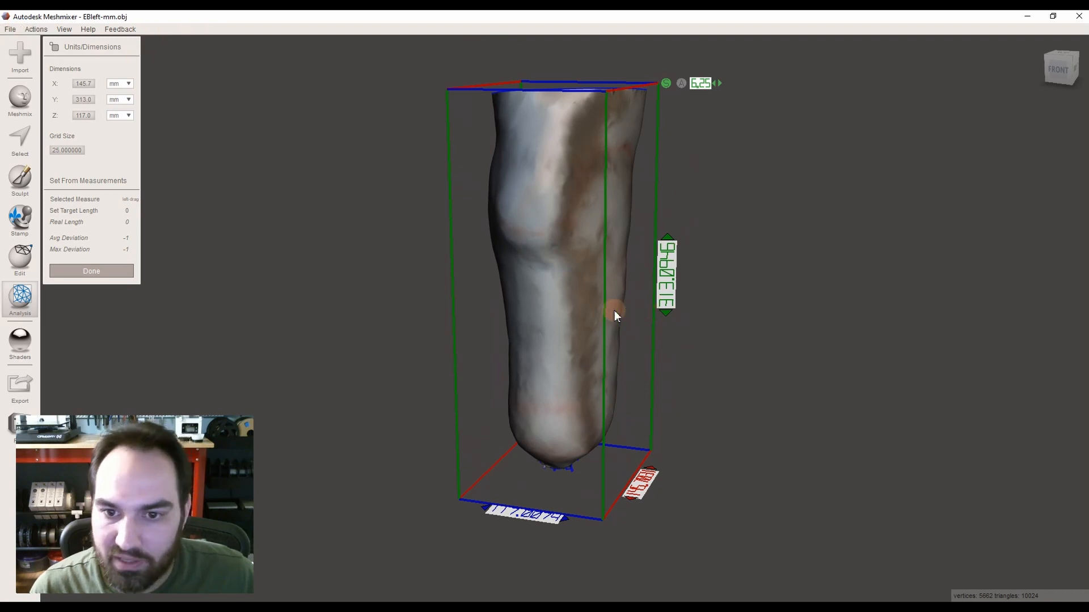
right_drag(614, 309, 177, 181)
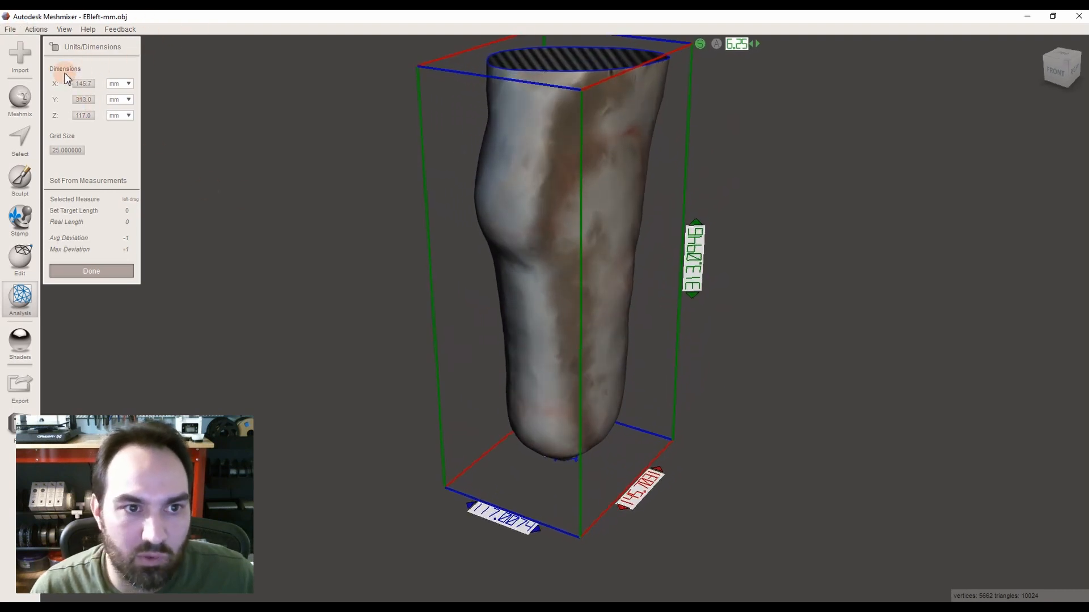
right_drag(550, 409, 650, 476)
scroll(555, 422, down, 2)
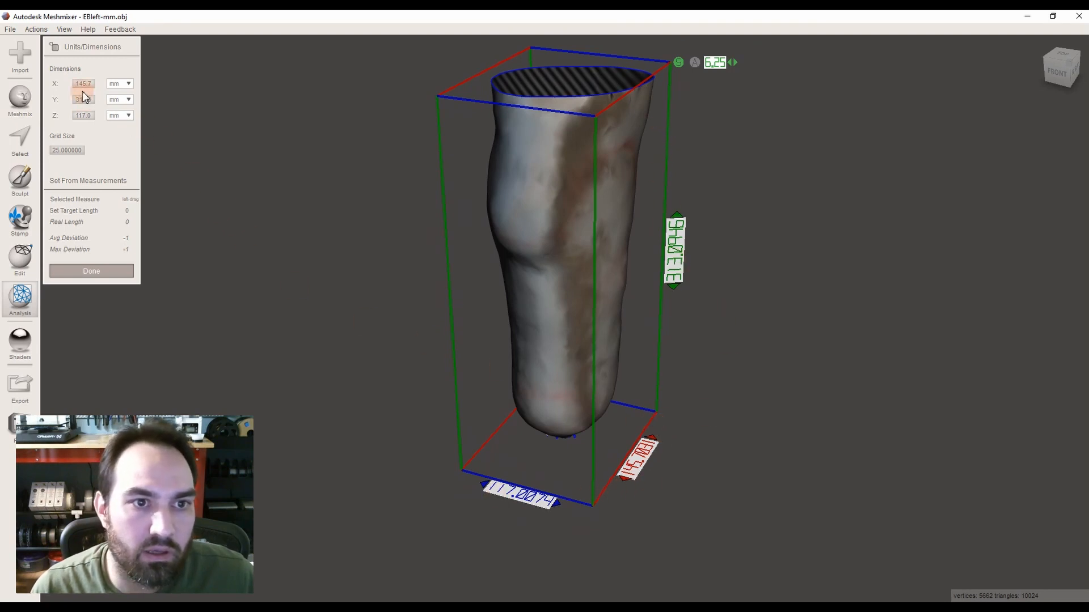
right_drag(679, 260, 547, 393)
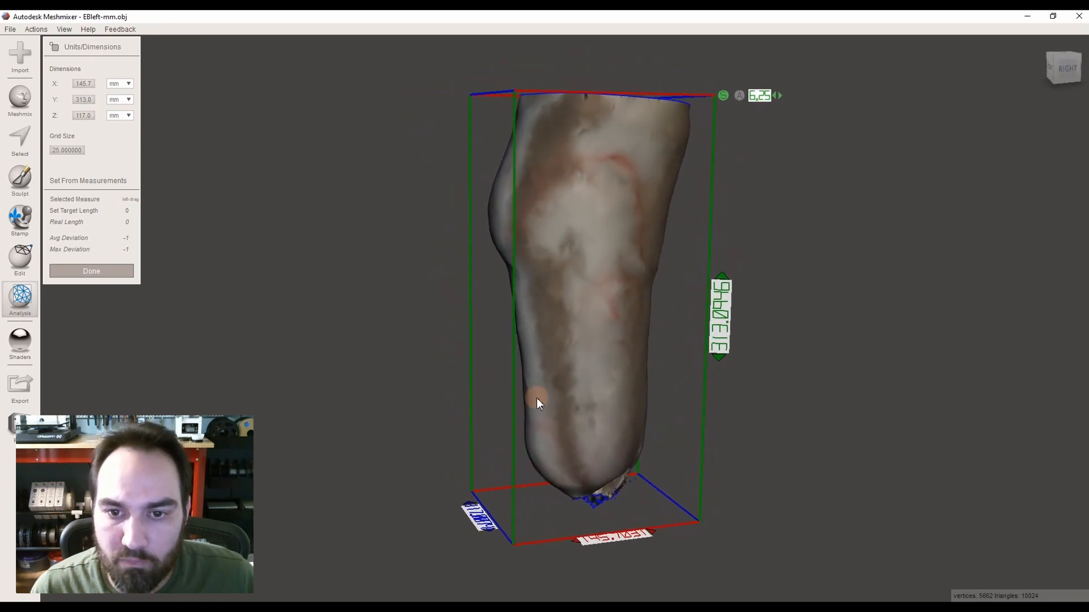
Step: Set the leg's dimension units to metres, keeping the X, Y, Z values the same
click(129, 100)
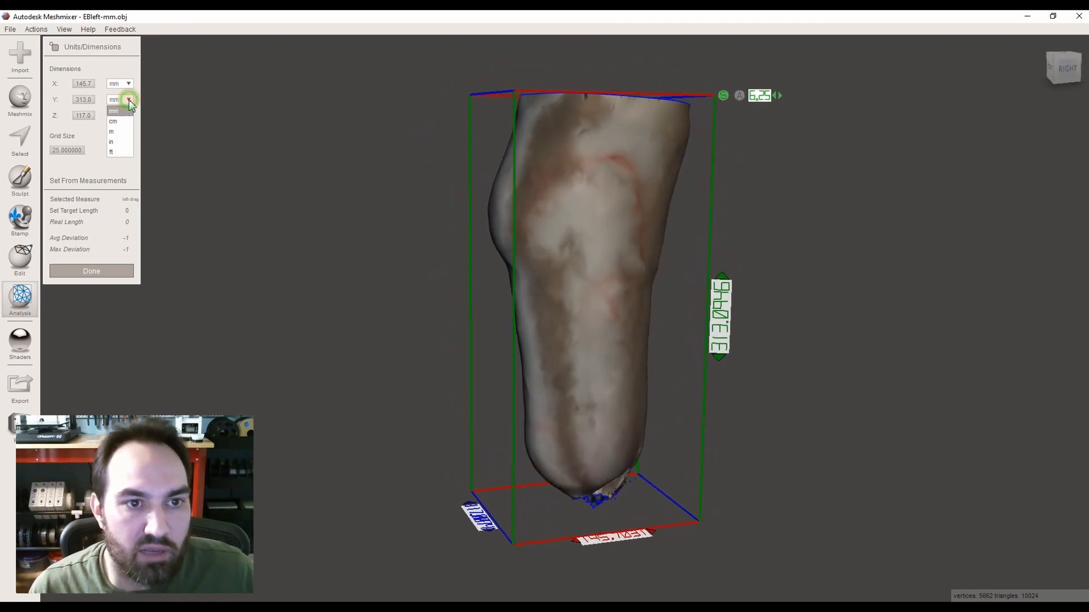
click(125, 131)
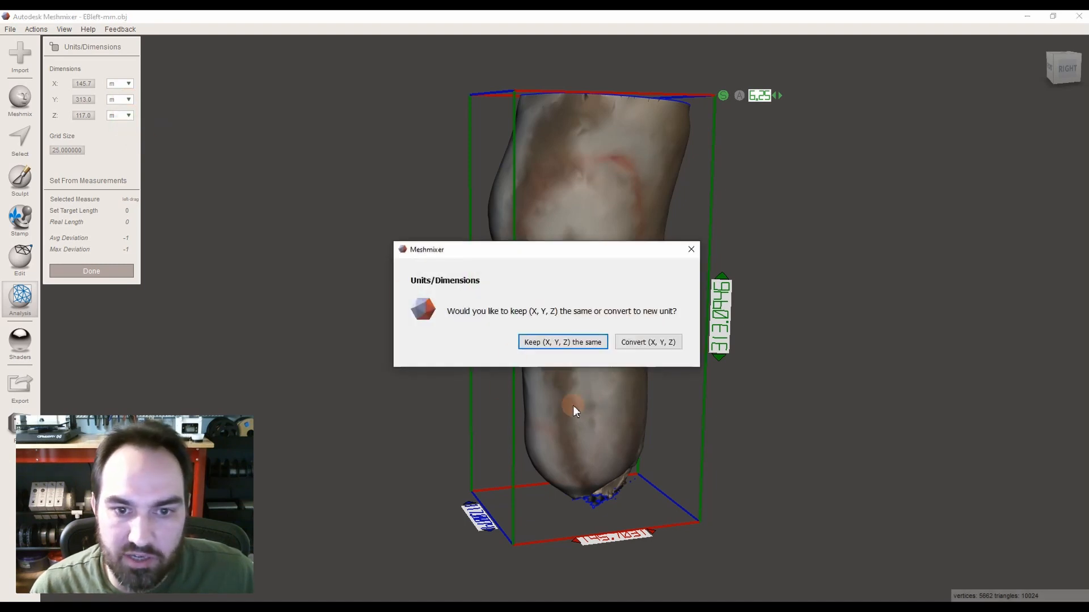
click(574, 344)
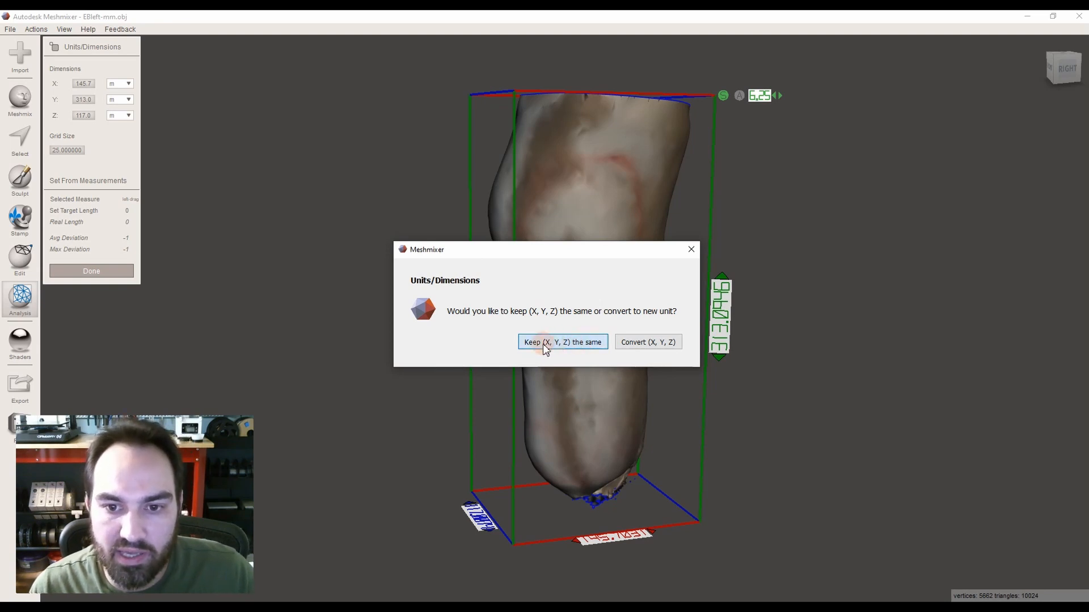
right_drag(610, 260, 643, 303)
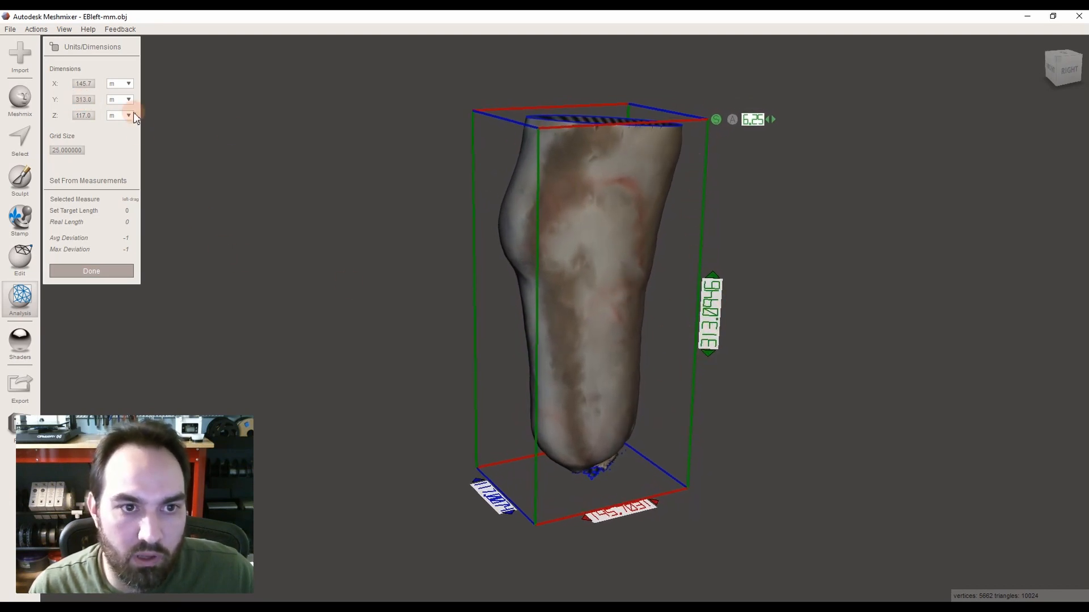
Step: Set the units back to millimetres, converting the X, Y, Z values, and inspect the resulting bounding-box sizes from front and right
click(128, 99)
click(115, 112)
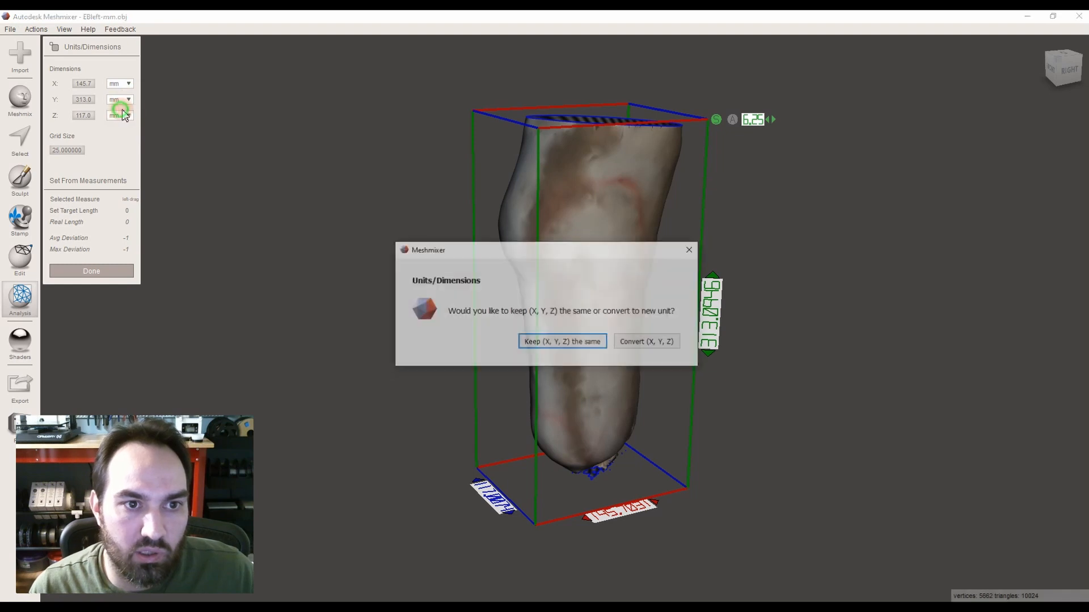
click(649, 342)
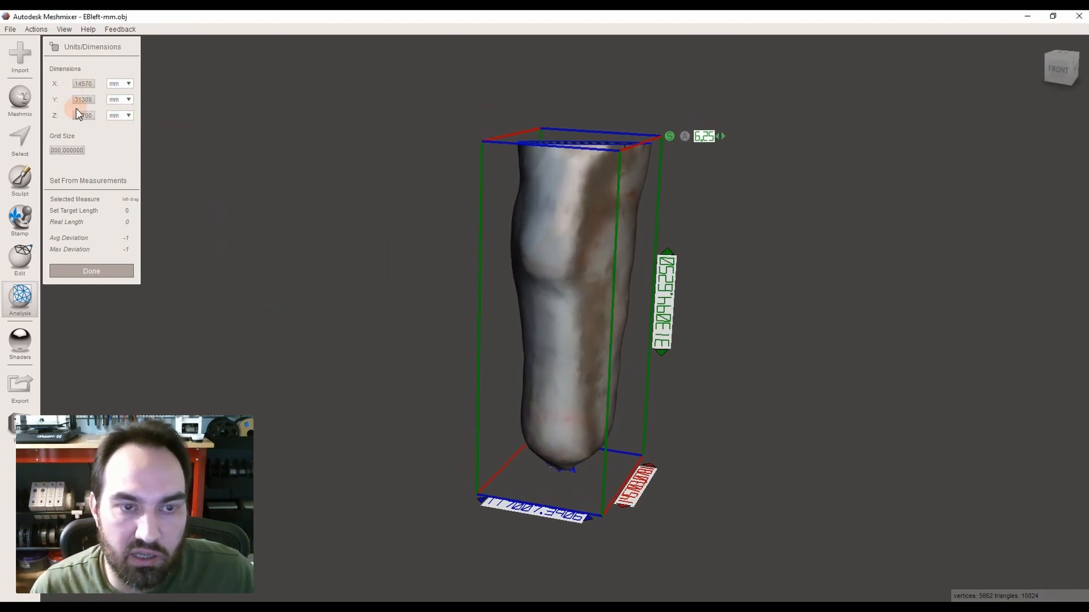
right_drag(526, 252, 603, 317)
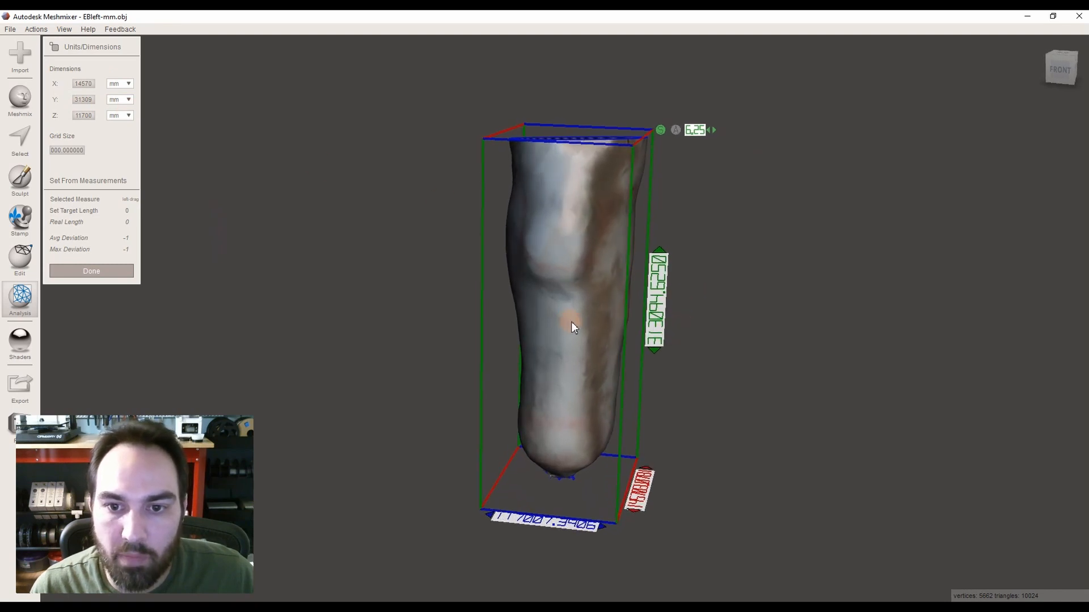
right_drag(531, 227, 545, 124)
right_drag(542, 417, 564, 84)
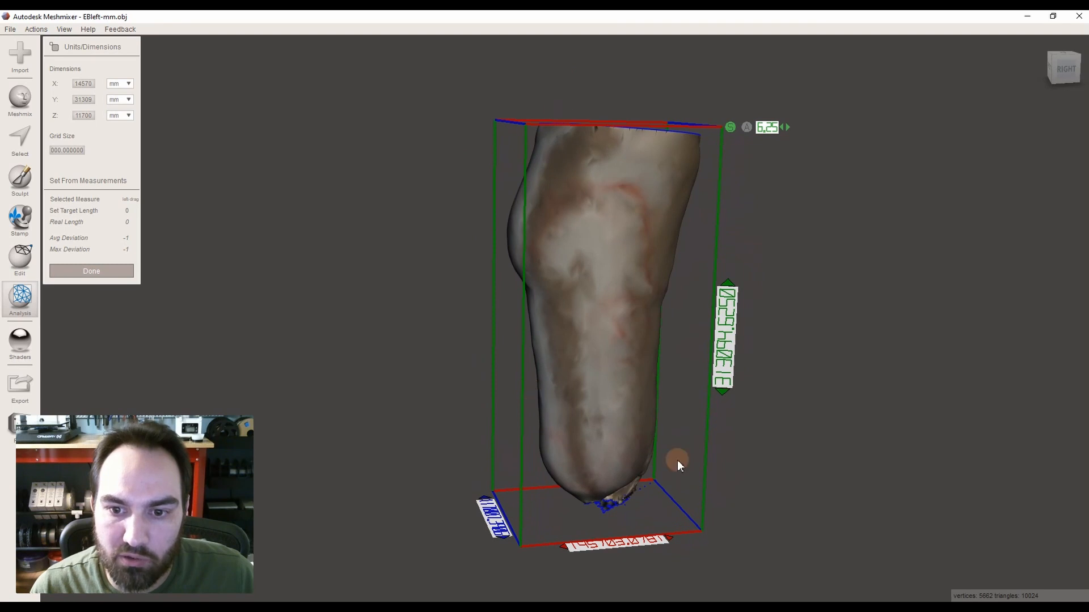
right_drag(742, 186, 620, 414)
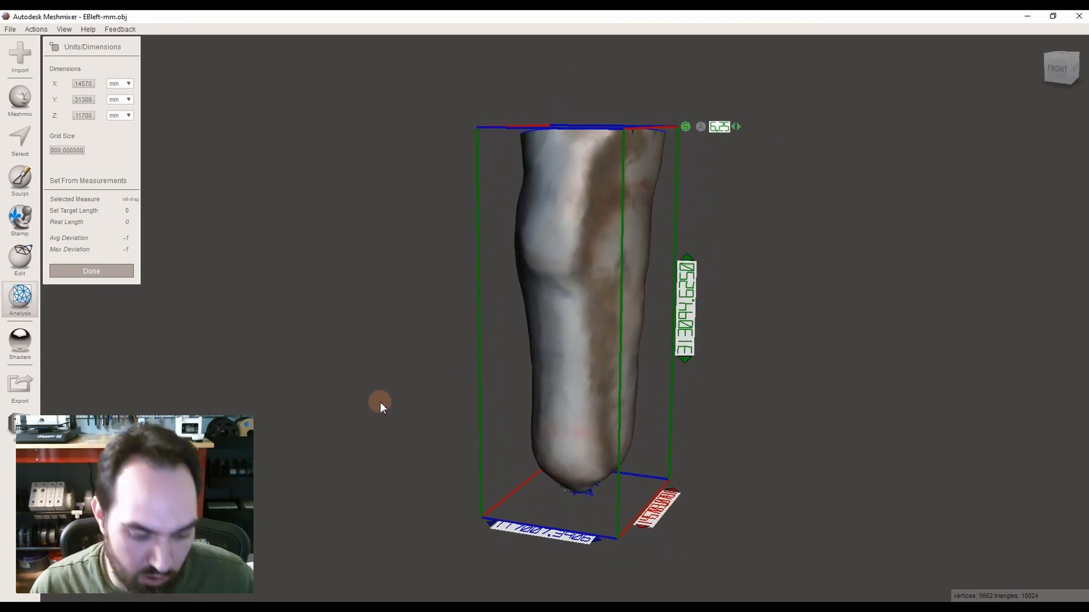
key(Escape)
key(t)
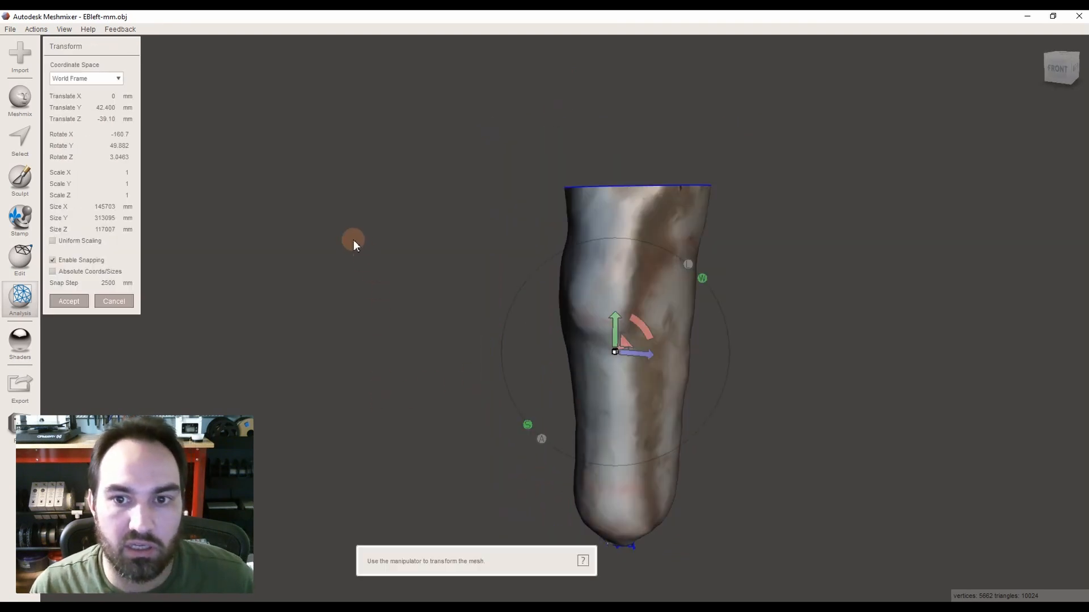
click(120, 304)
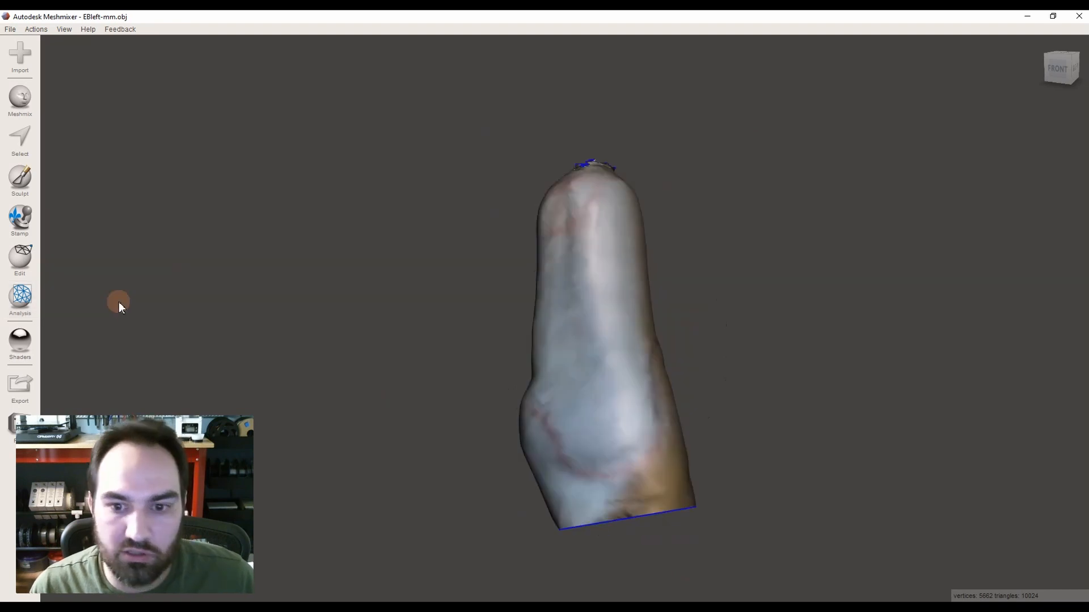
right_drag(318, 319, 365, 295)
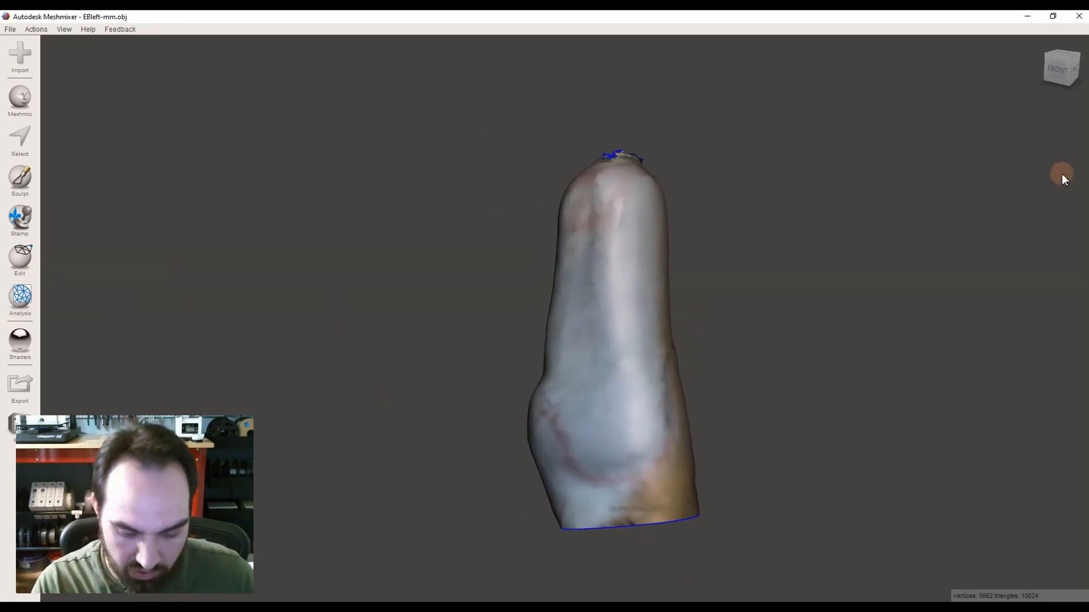
right_drag(1062, 173, 1, 144)
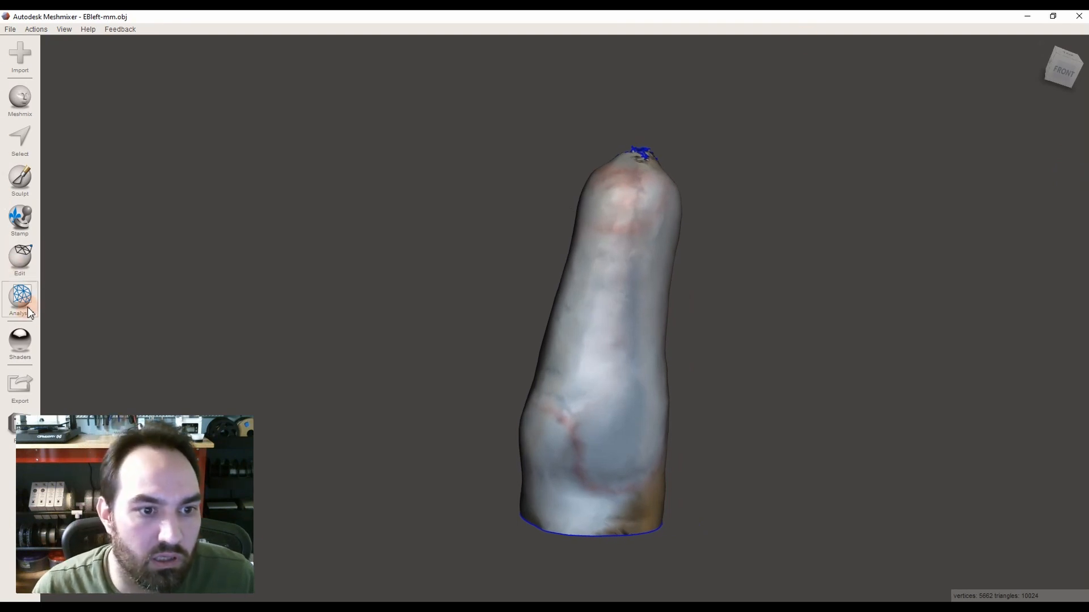
Step: Reopen Units/Dimensions for the leg and set the units to metres, converting the X, Y, Z values
mouse_move(38, 303)
click(107, 67)
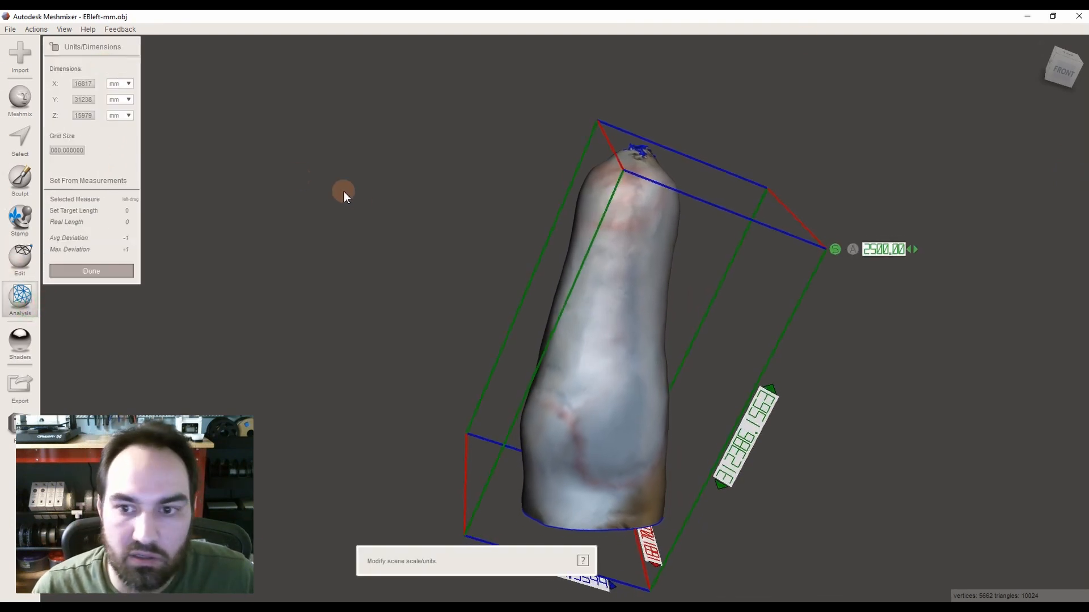
click(128, 84)
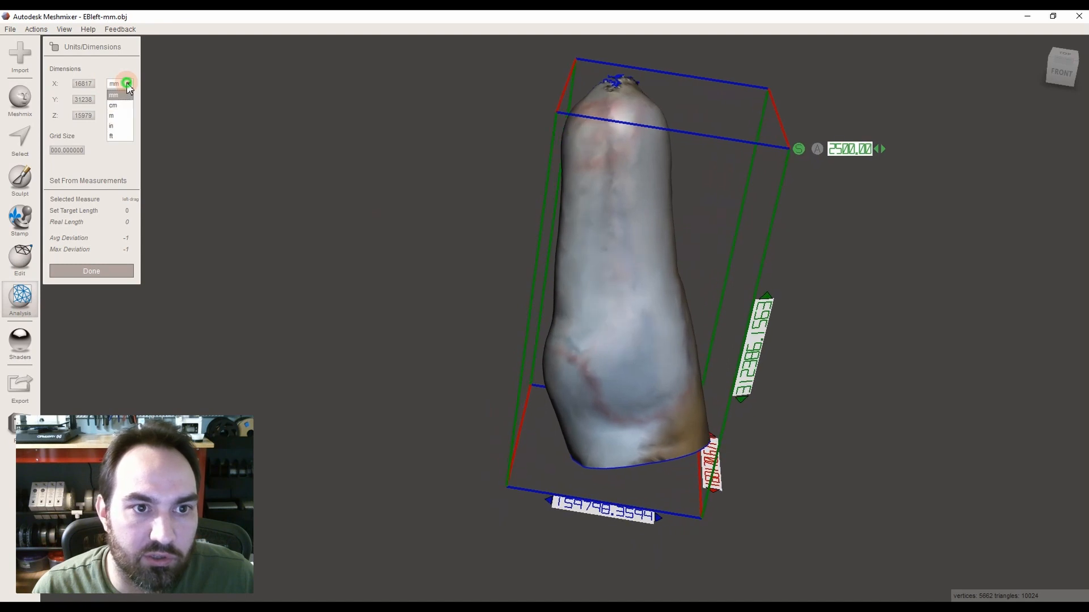
click(121, 115)
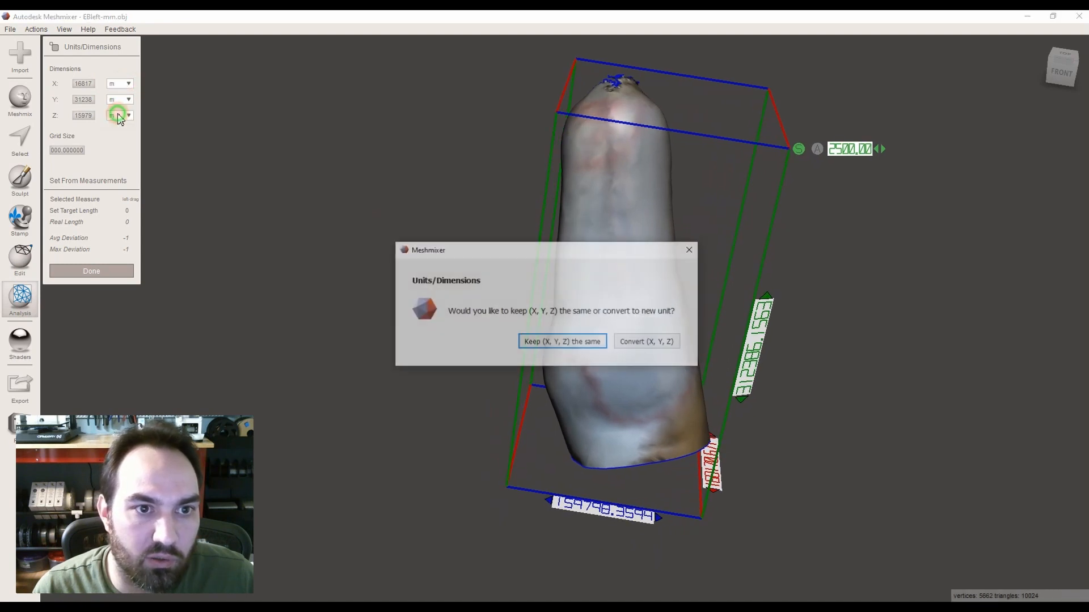
click(653, 343)
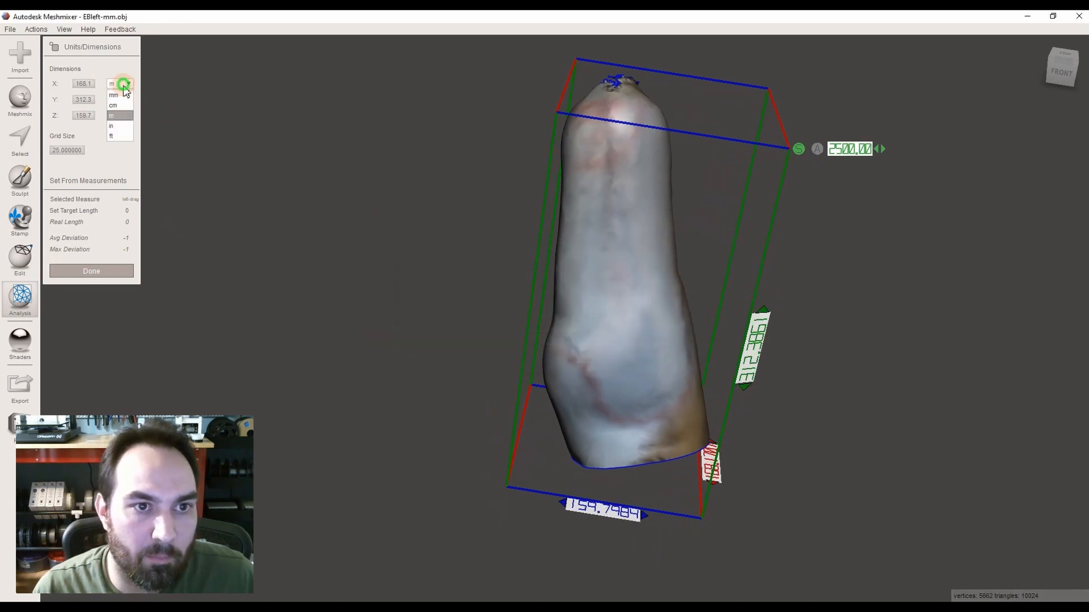
Step: Set the units to millimetres with the X, Y, Z values kept the same, and finish Units/Dimensions
click(125, 96)
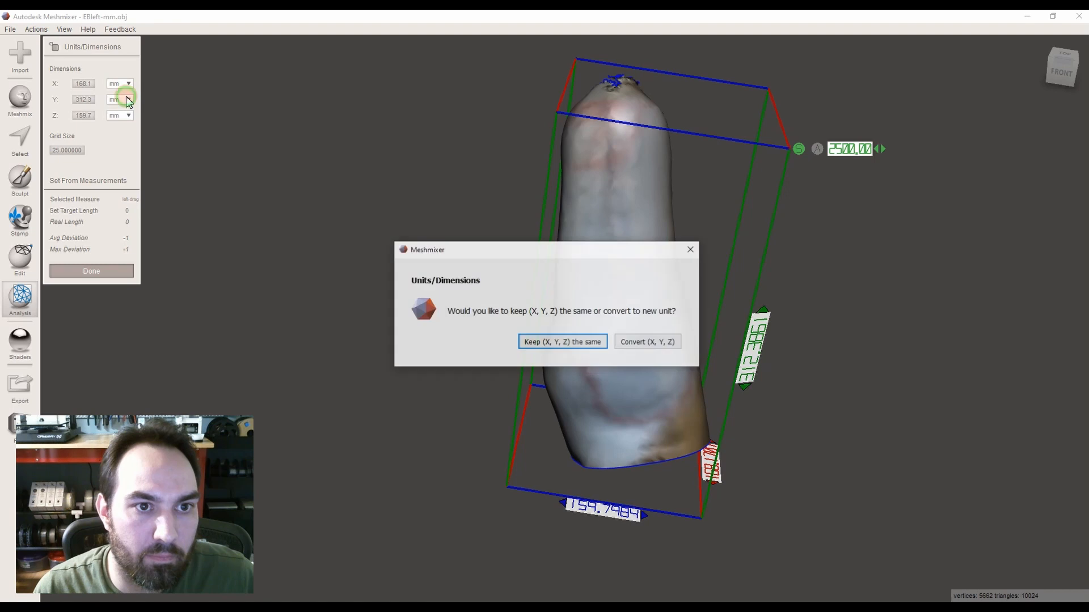
click(577, 343)
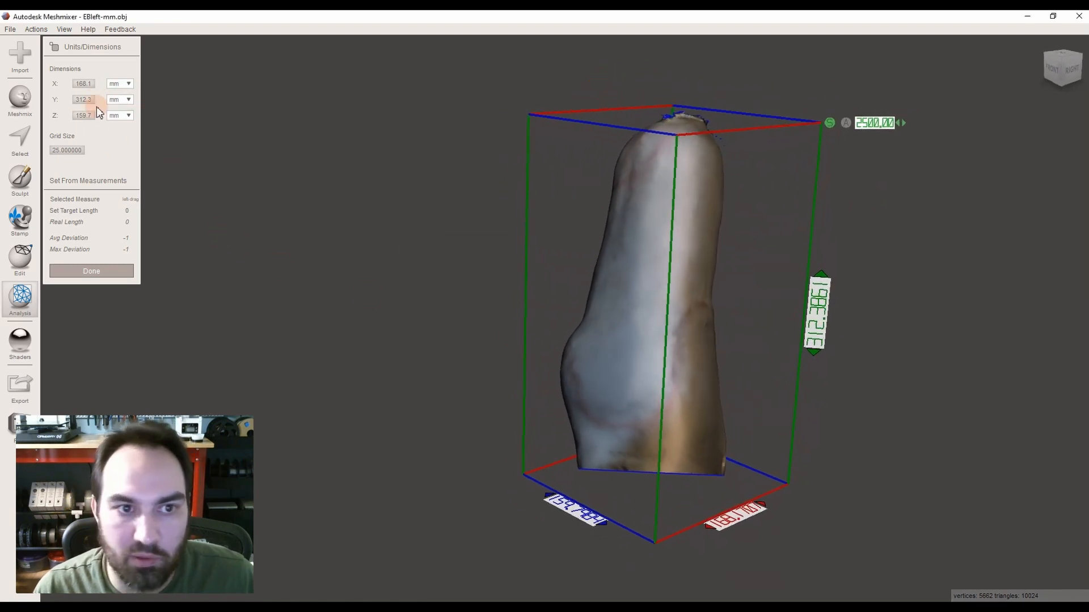
click(101, 272)
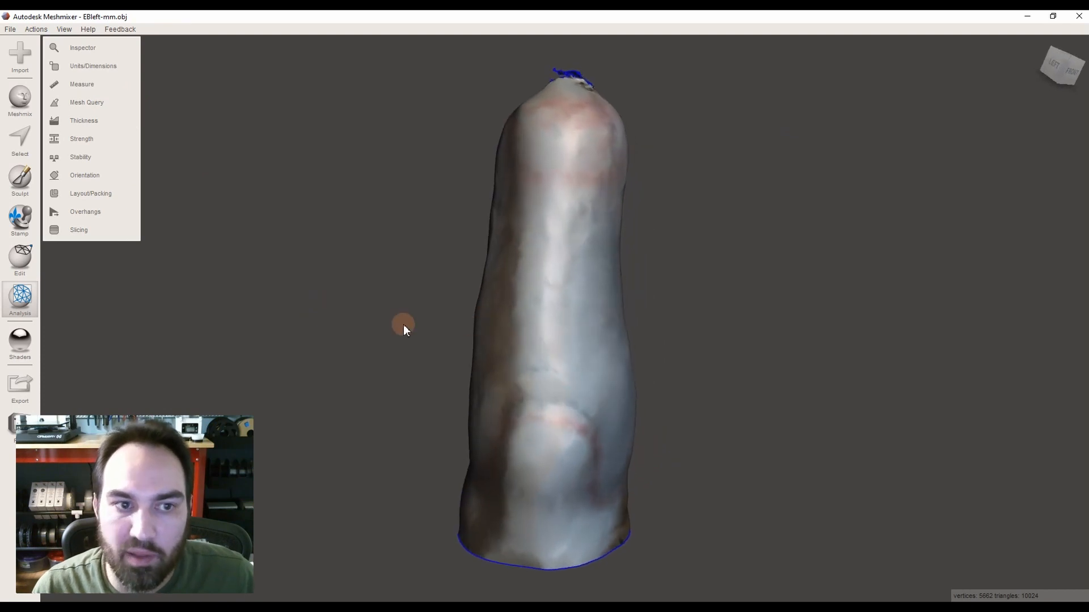
Step: Start a Transform with snapping disabled and, from the home view, flip the leg to about -171.2 degrees in X
scroll(406, 313, down, 1)
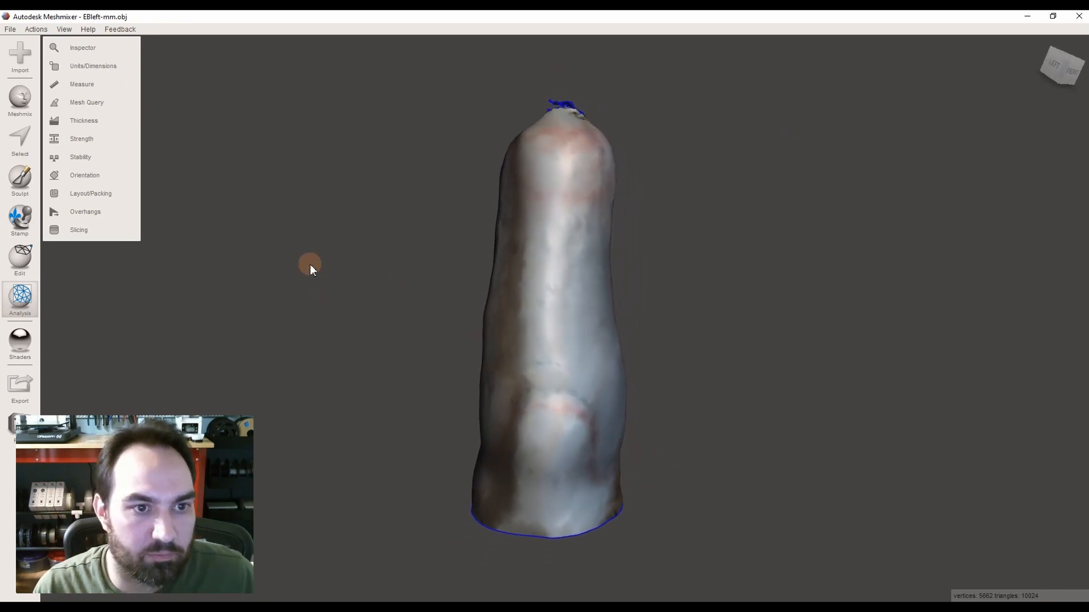
mouse_move(27, 278)
click(108, 86)
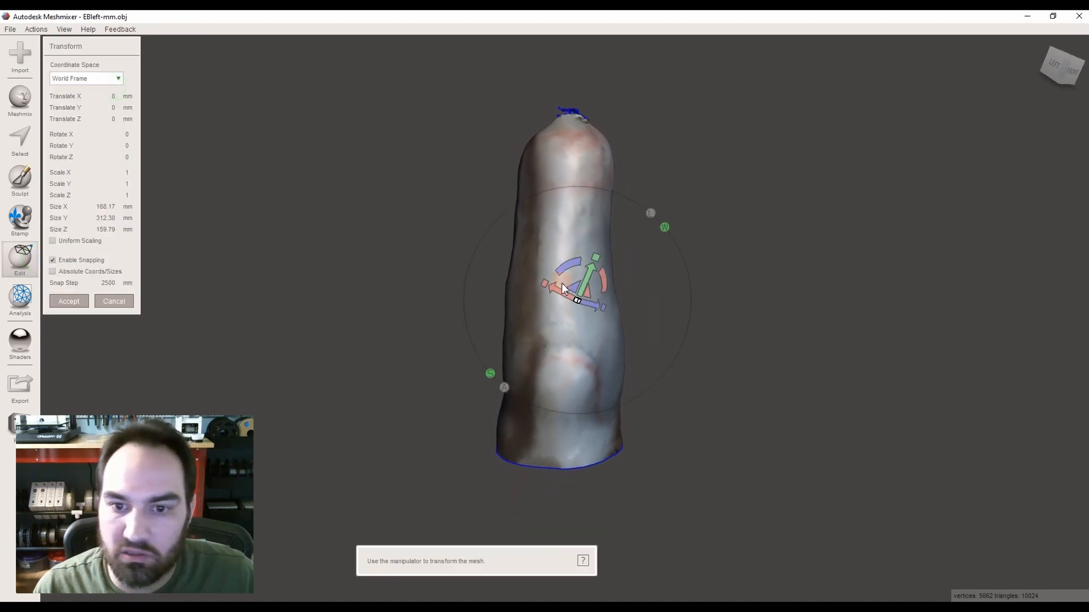
click(497, 356)
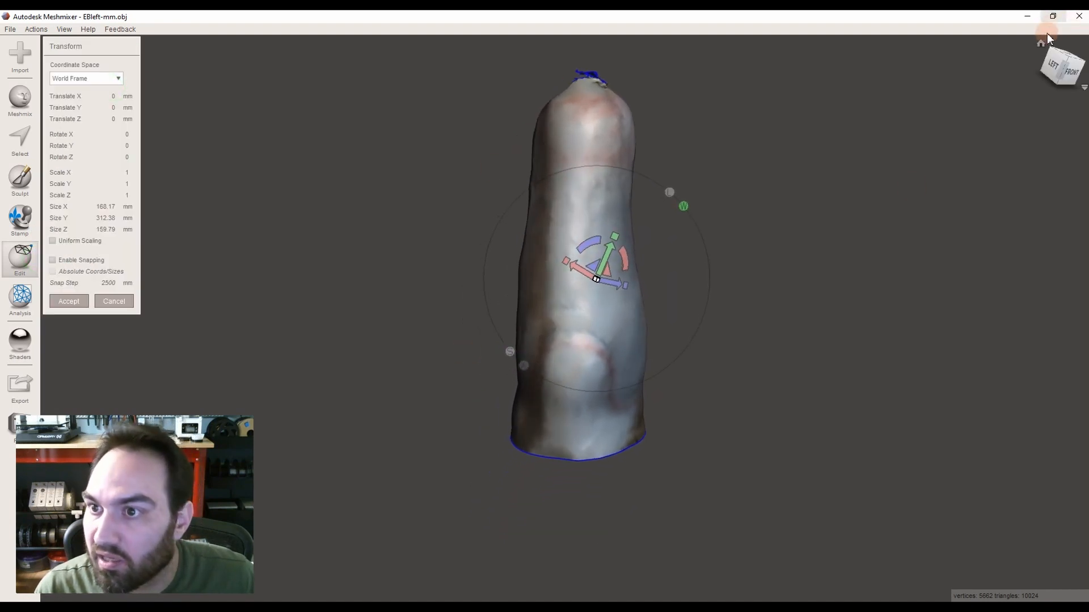
click(1041, 45)
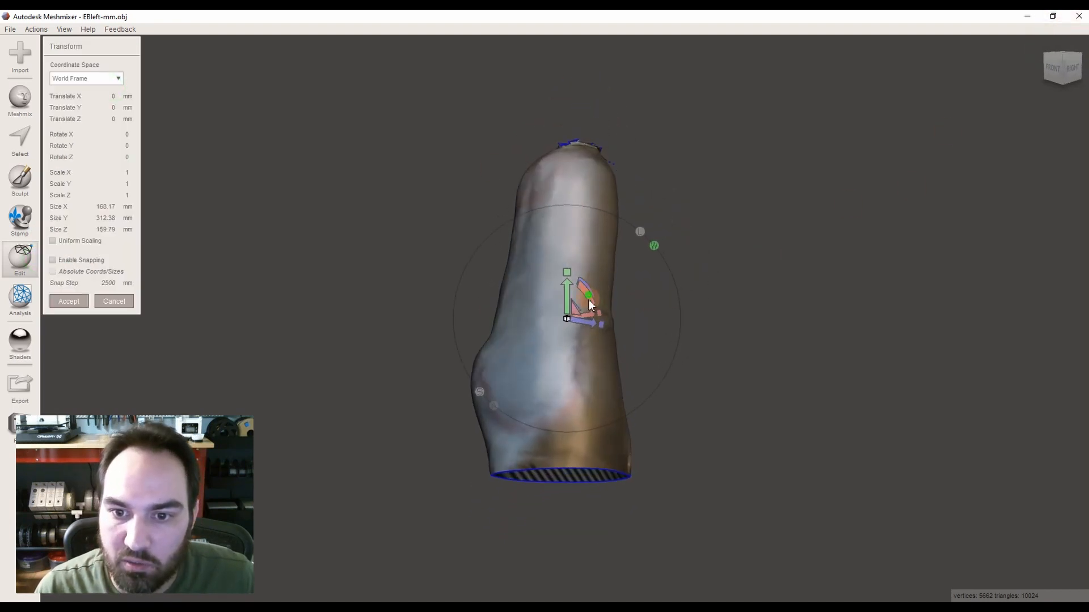
drag(587, 300, 406, 438)
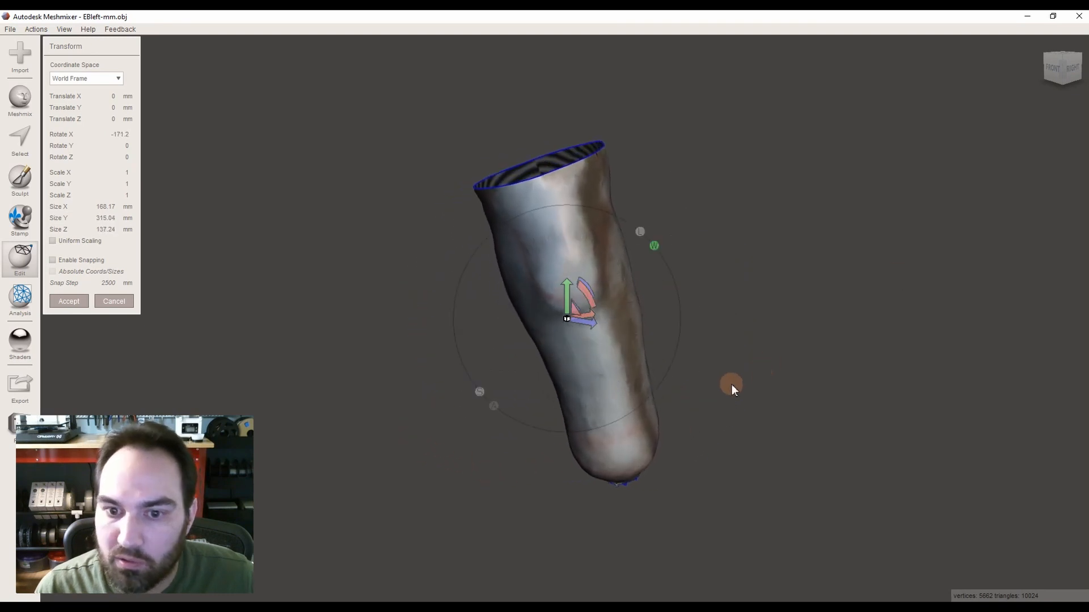
Step: Turn the leg to about 56.8 degrees in Y, and straighten it in the front view to about -147.4 degrees in X
drag(617, 337, 594, 340)
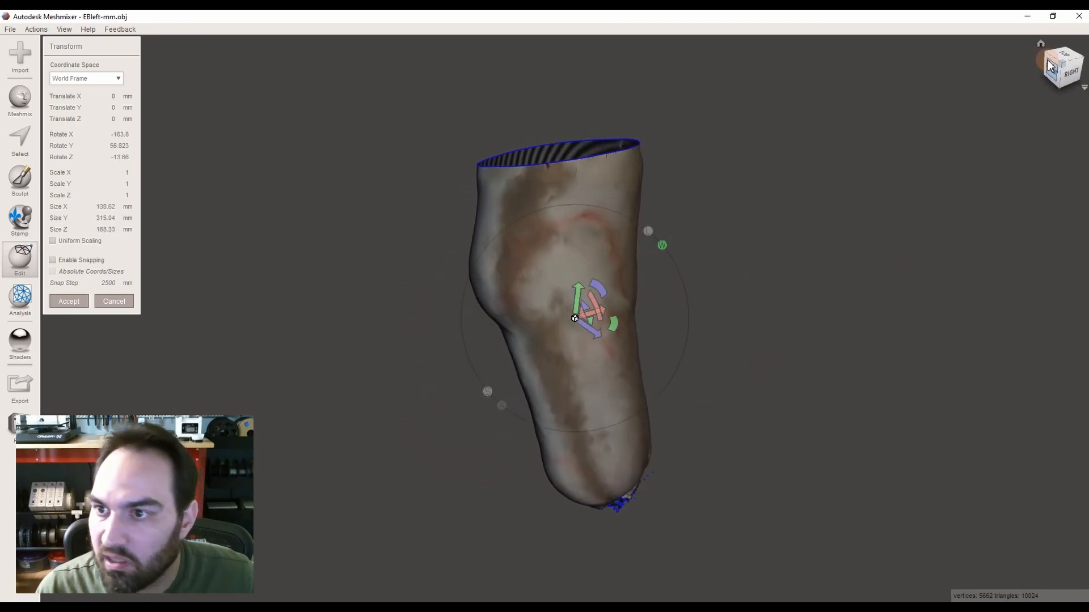
click(1054, 71)
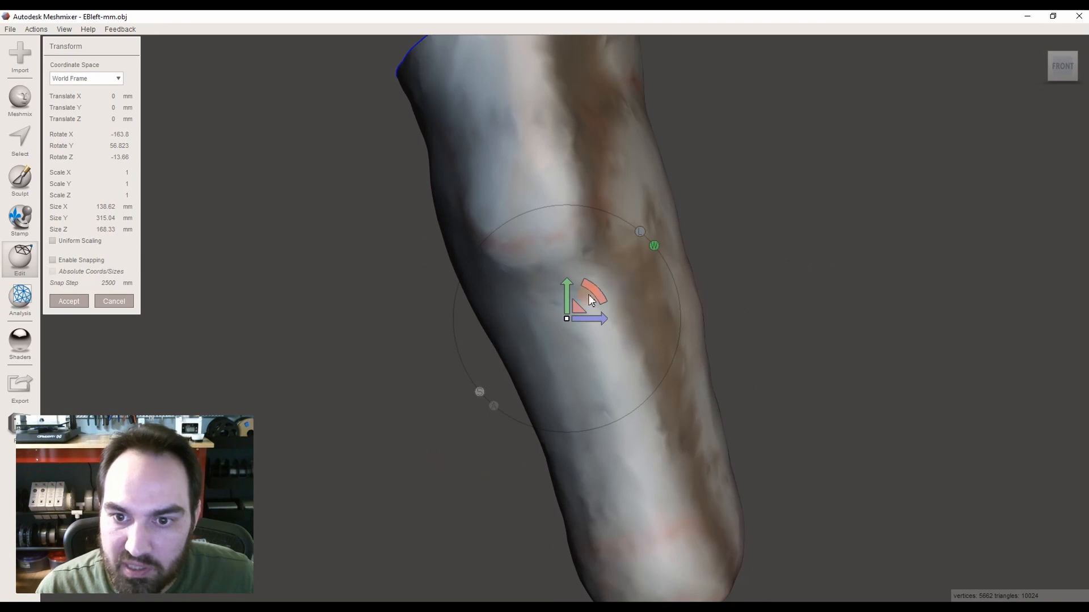
drag(603, 300, 615, 306)
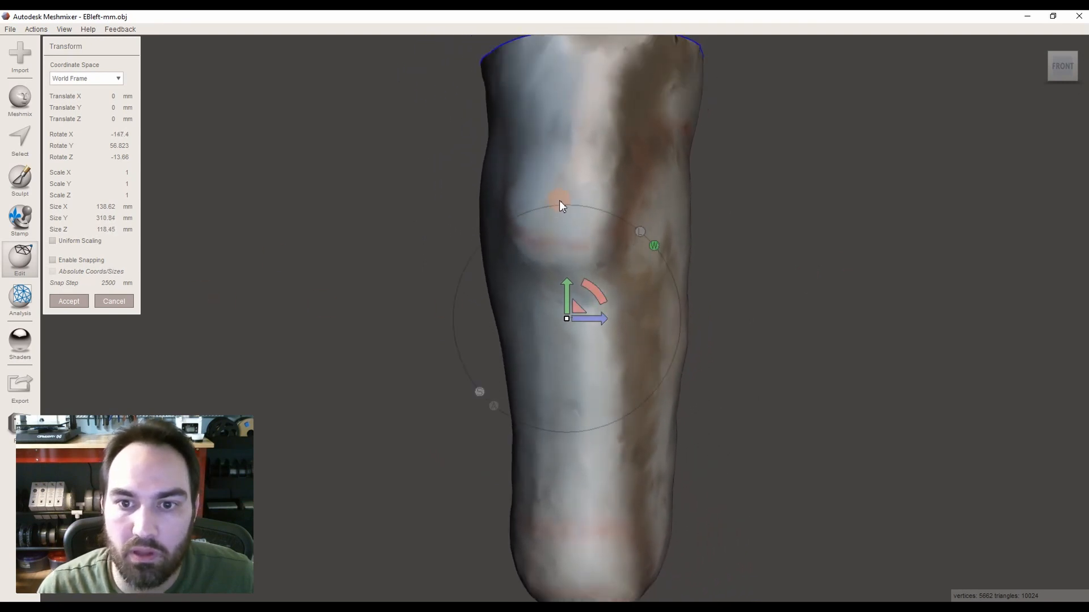
Step: Accept the leg's Transform and check its upright orientation from the right and front views
drag(593, 347, 592, 350)
click(69, 302)
click(1041, 43)
click(1061, 72)
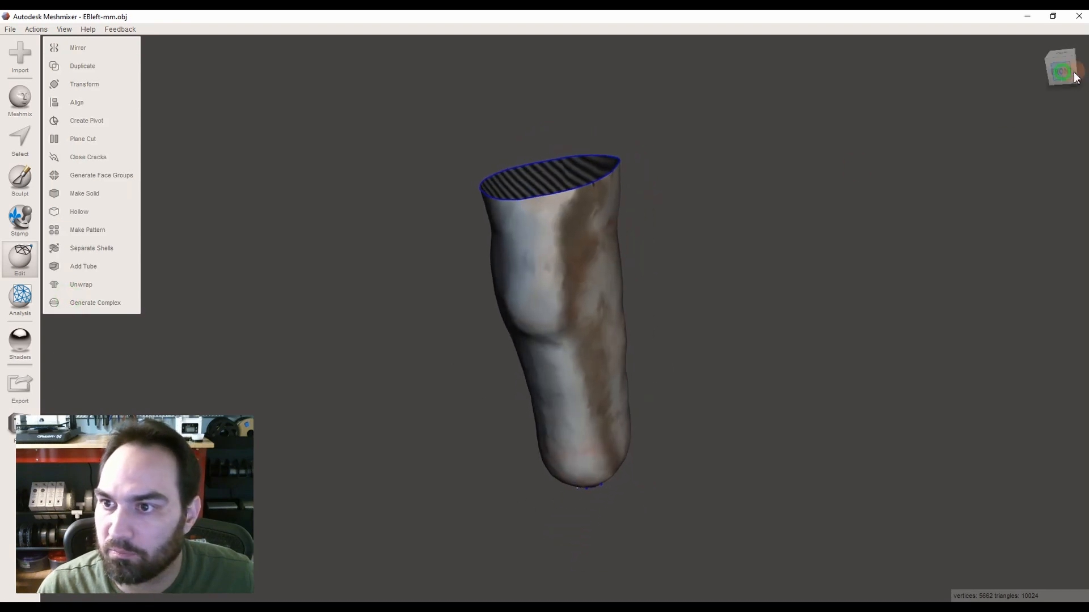
click(1084, 72)
scroll(732, 290, down, 5)
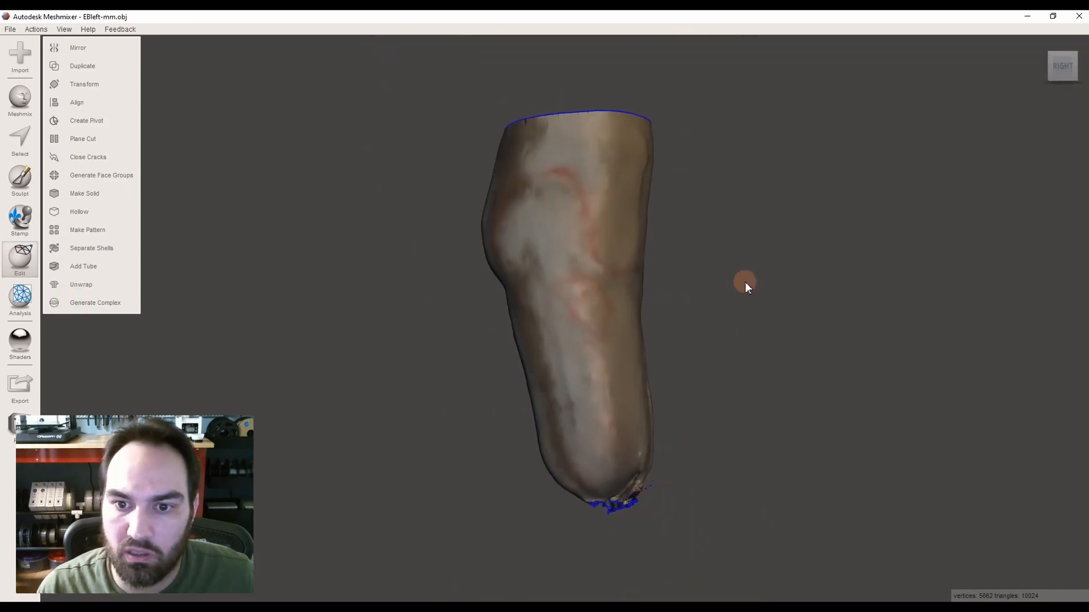
mouse_move(287, 156)
right_down()
mouse_move(429, 243)
mouse_move(496, 257)
mouse_move(457, 250)
mouse_move(450, 262)
mouse_move(146, 321)
mouse_move(91, 301)
right_up()
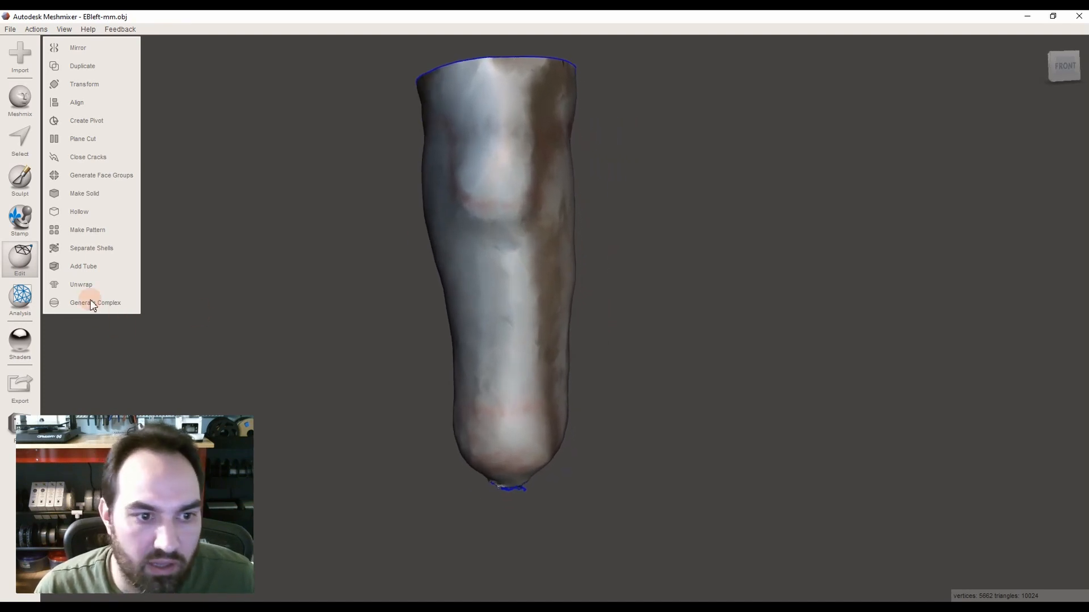
Step: Run the Inspector on the leg and examine the flagged defects around the open upper edge and the distal end
click(27, 307)
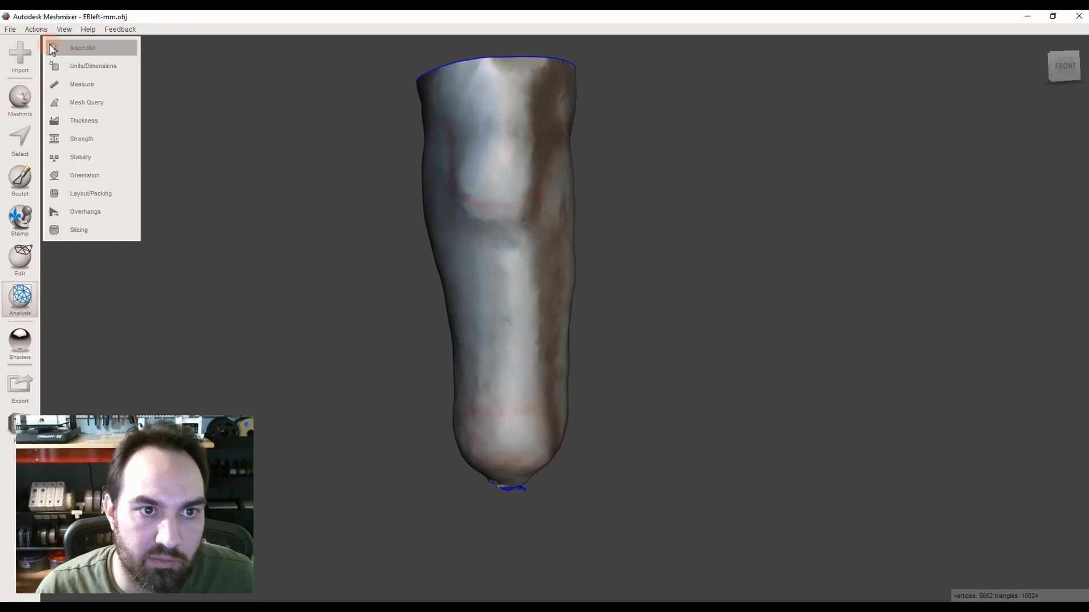
click(83, 49)
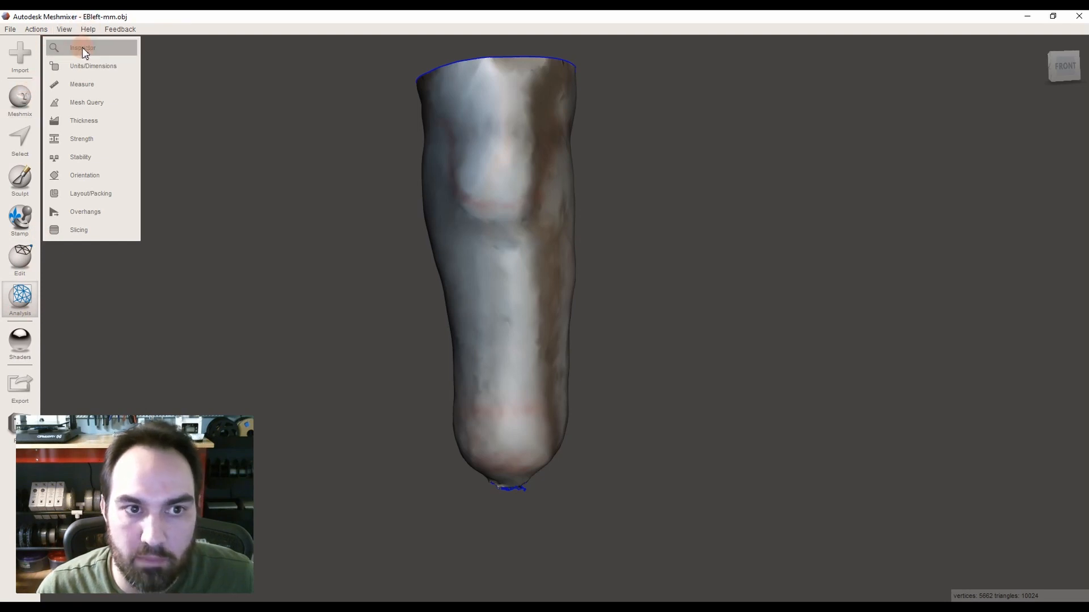
mouse_move(445, 215)
right_down()
mouse_move(452, 205)
mouse_move(397, 152)
mouse_move(398, 135)
right_up()
right_drag(570, 64, 421, 131)
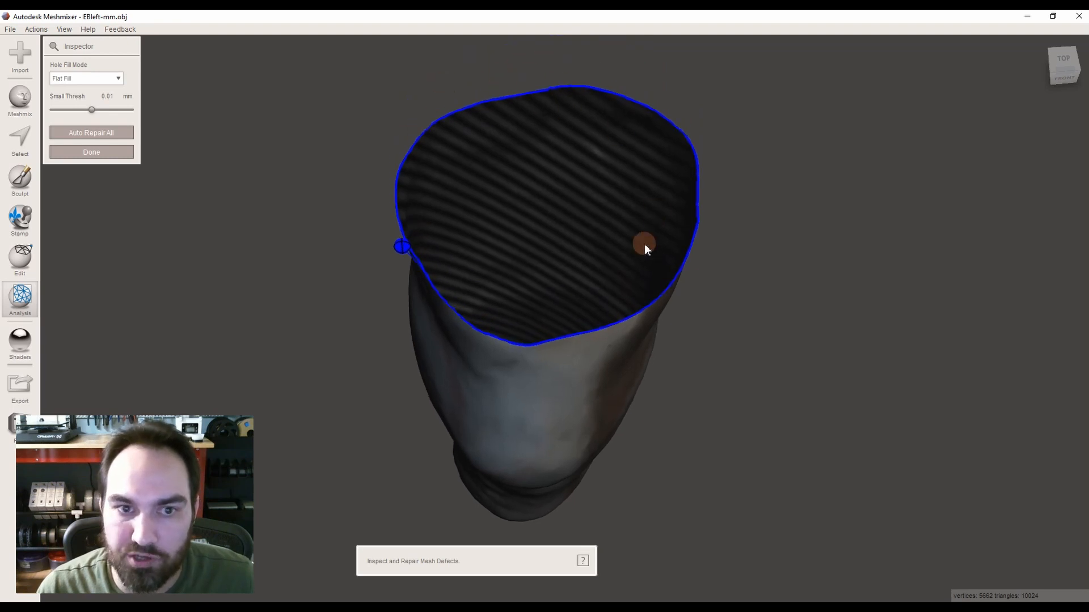
mouse_move(645, 245)
right_down()
mouse_move(576, 274)
mouse_move(389, 245)
mouse_move(371, 198)
right_up()
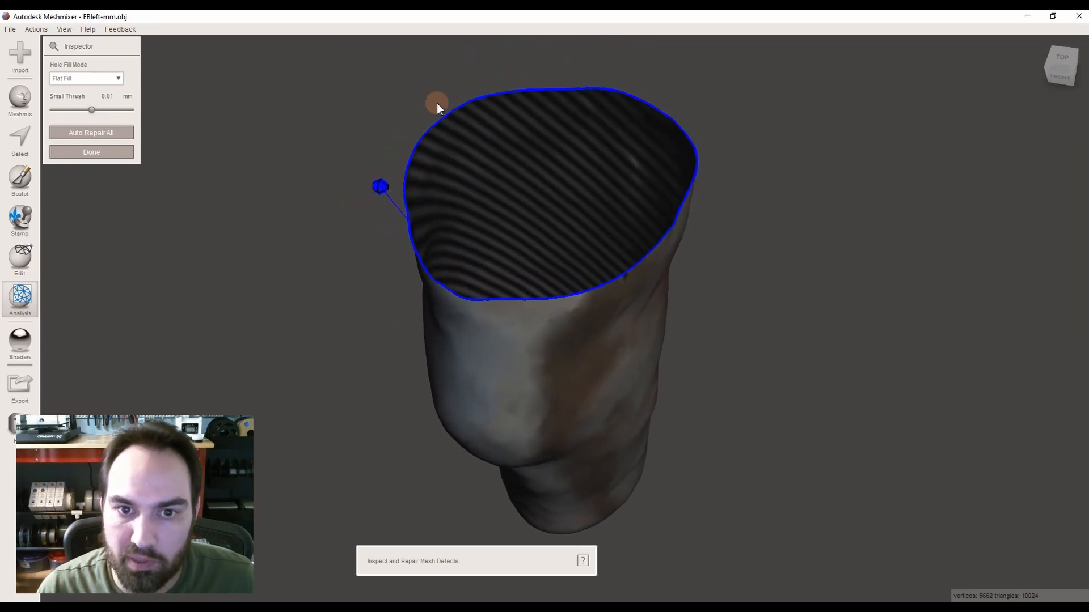
mouse_move(389, 270)
right_down()
mouse_move(403, 235)
mouse_move(488, 213)
right_up()
mouse_move(566, 91)
right_down()
mouse_move(571, 275)
mouse_move(515, 139)
mouse_move(640, 207)
mouse_move(662, 198)
right_up()
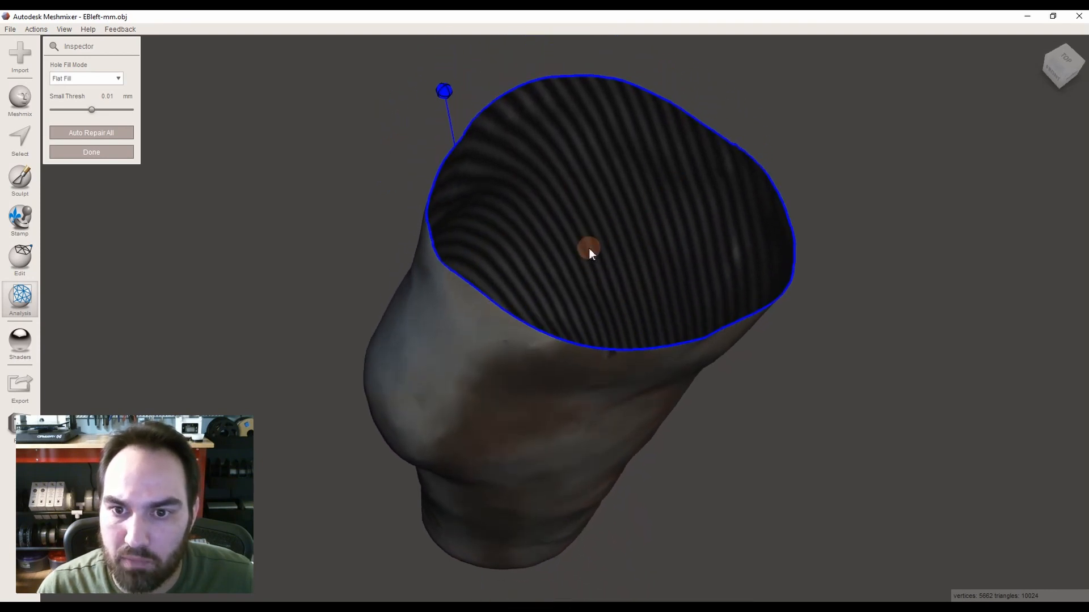
right_drag(589, 249, 622, 339)
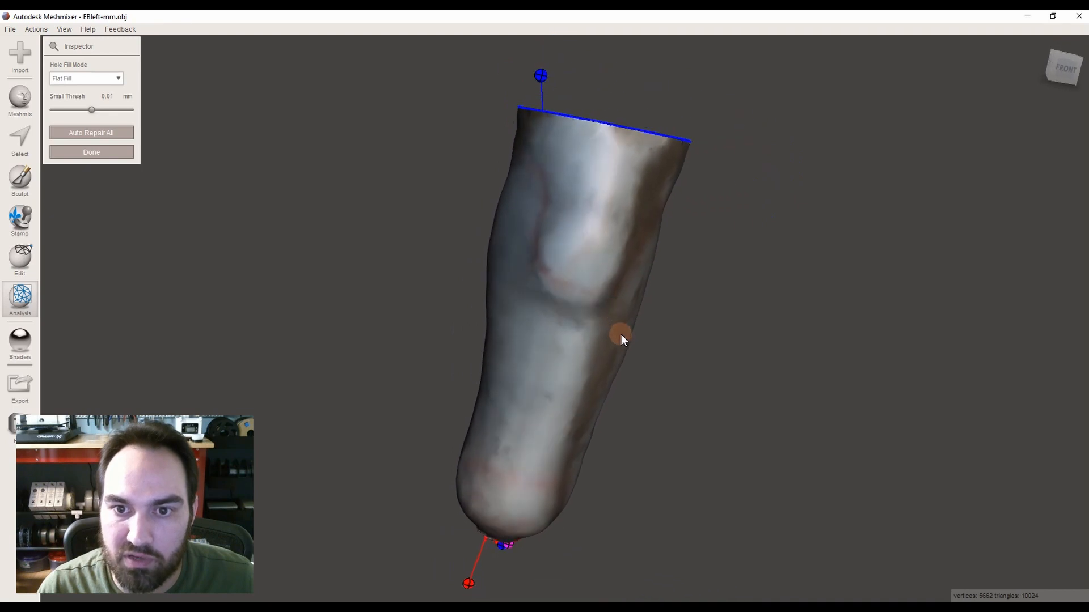
right_drag(635, 276, 576, 405)
scroll(574, 397, up, 10)
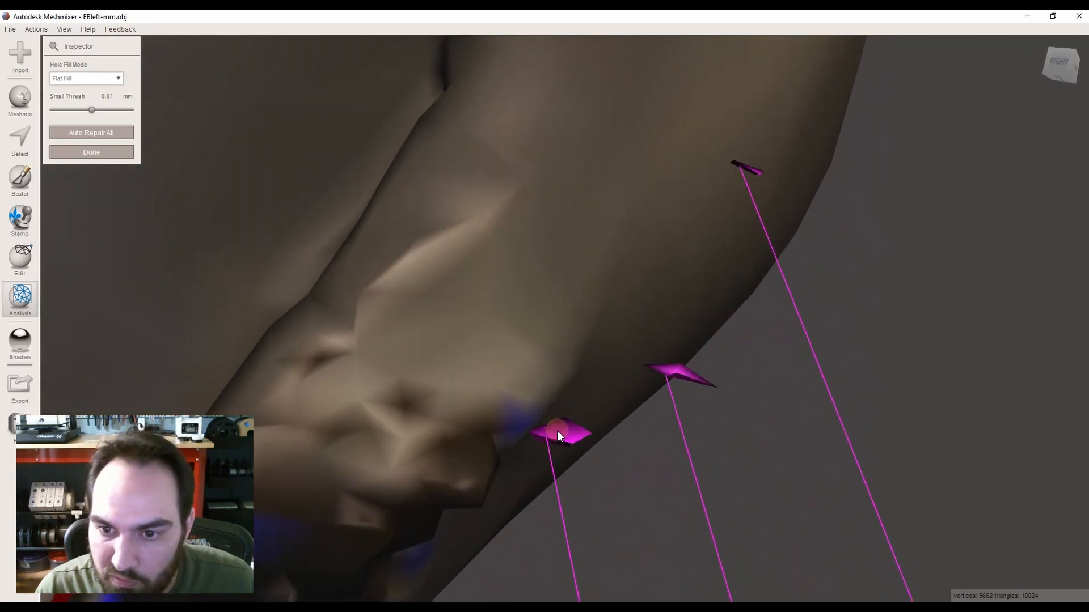
scroll(557, 431, down, 5)
mouse_move(558, 431)
right_down()
mouse_move(748, 420)
mouse_move(600, 406)
mouse_move(495, 320)
mouse_move(497, 298)
mouse_move(410, 328)
mouse_move(457, 288)
mouse_move(401, 291)
mouse_move(440, 363)
mouse_move(458, 304)
mouse_move(486, 294)
mouse_move(270, 226)
mouse_move(278, 237)
right_up()
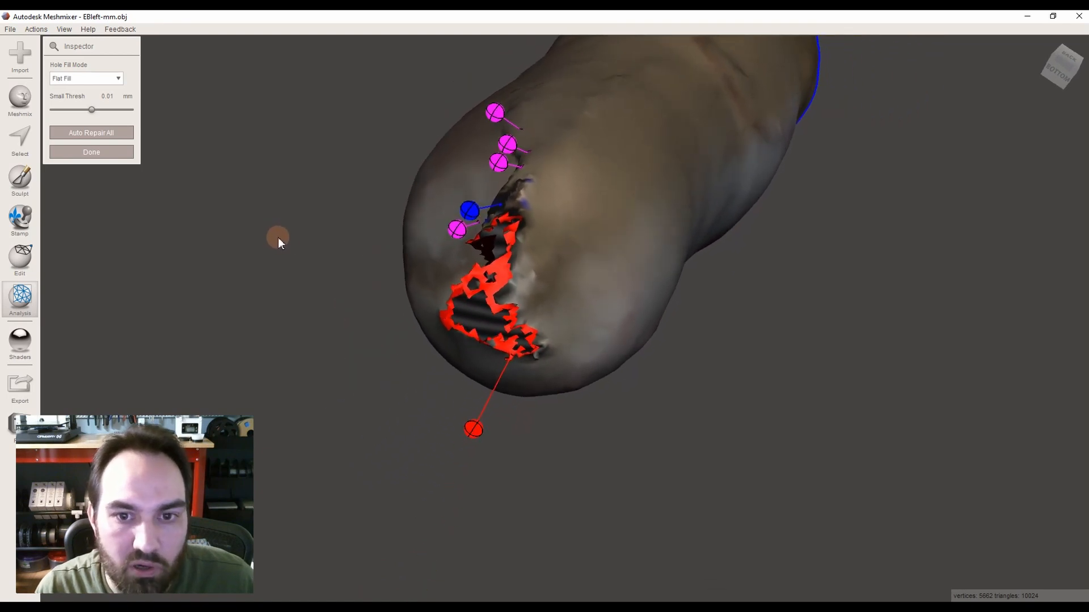
Step: Repair the flagged defects at the distal end with Flat Fill, leaving the large upper opening unfilled, and finish the Inspector
click(95, 79)
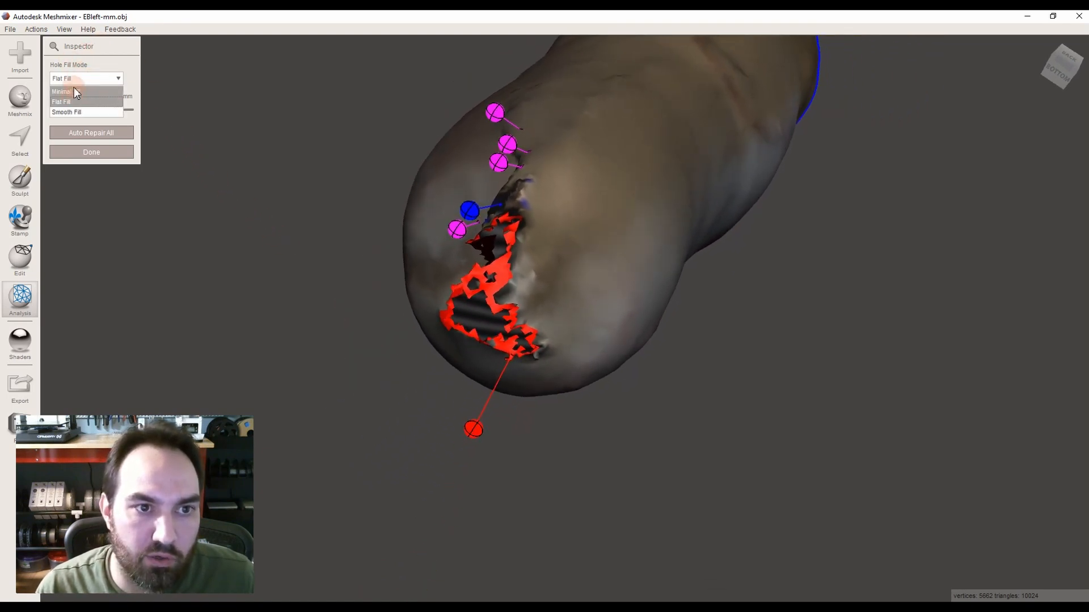
click(117, 58)
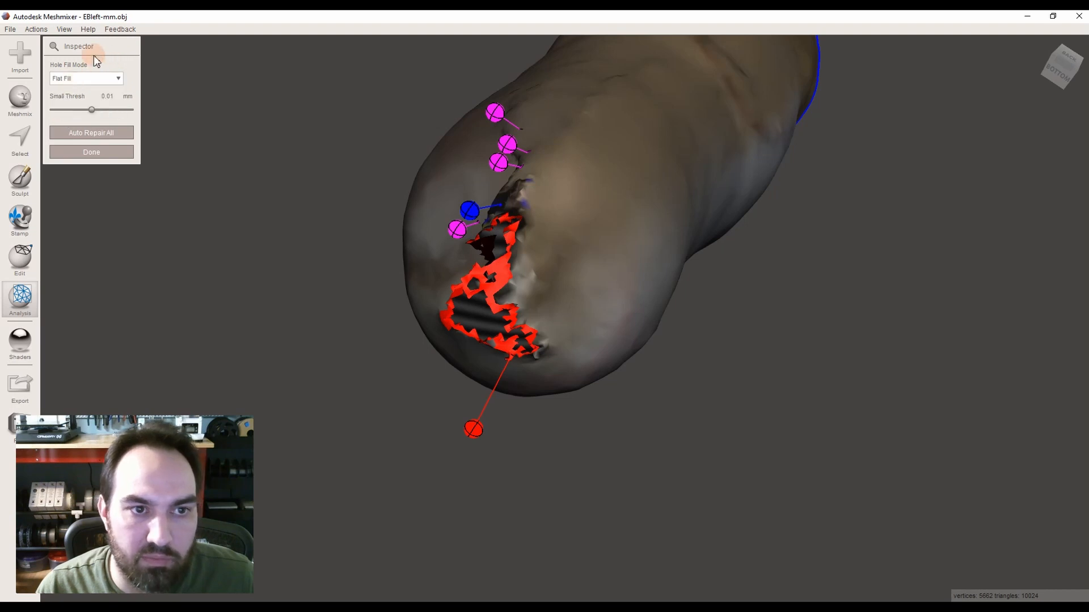
scroll(89, 142, up, 1)
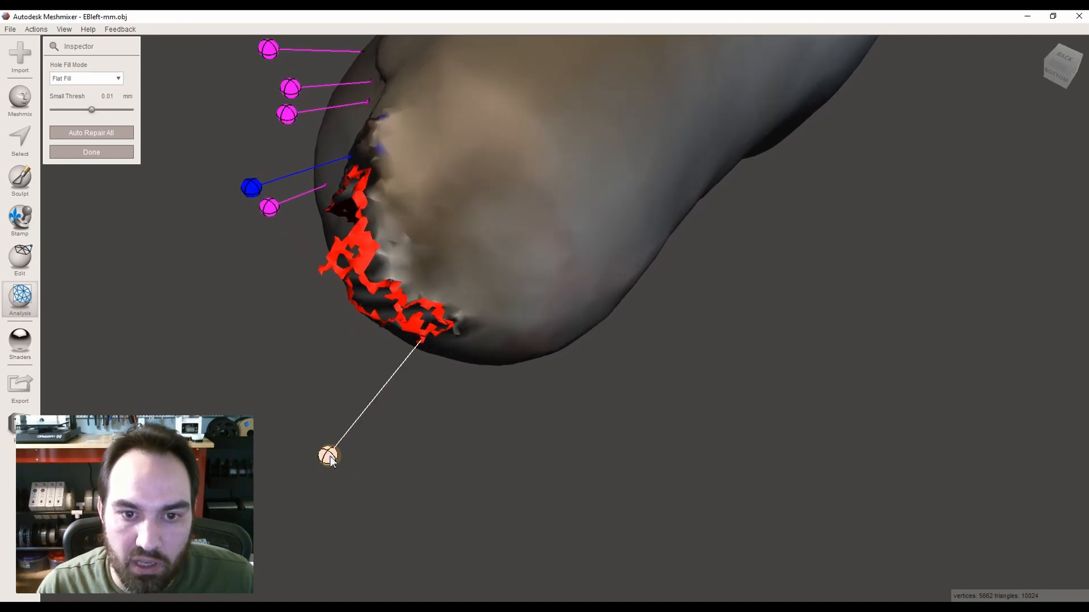
click(328, 457)
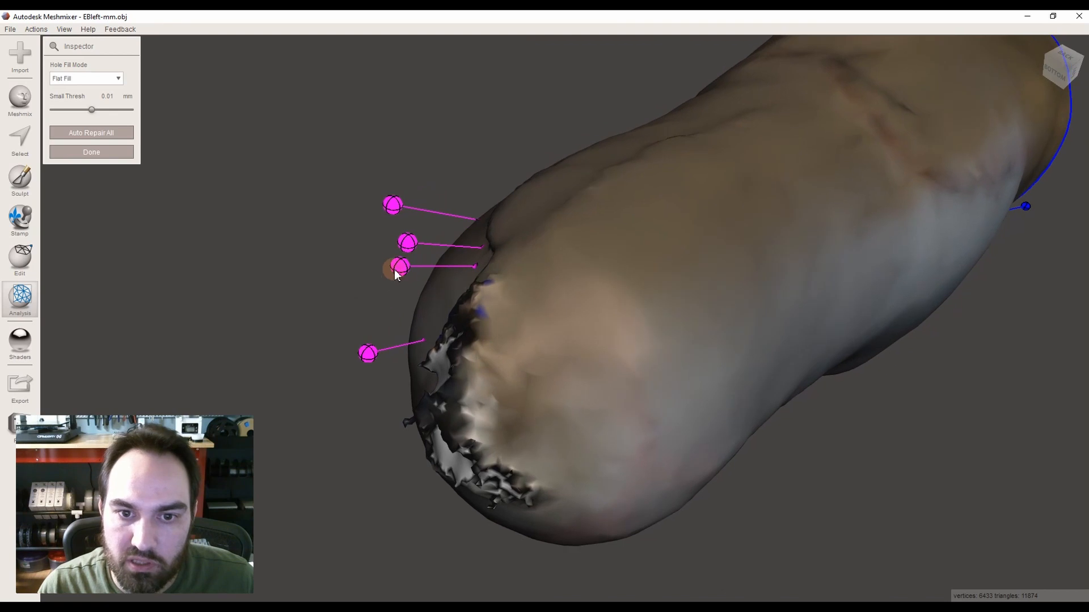
click(368, 353)
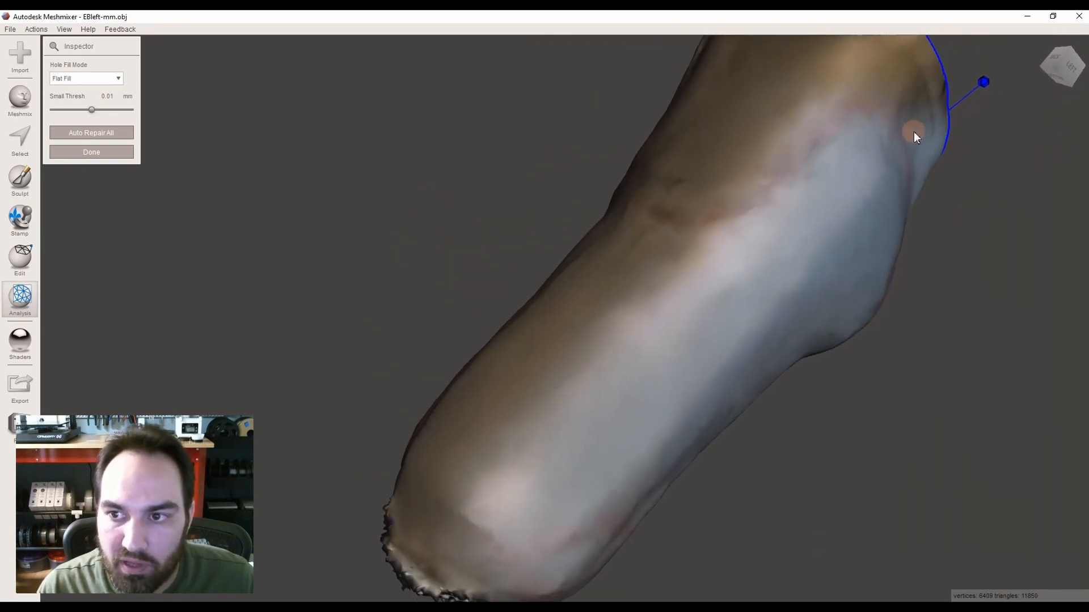
right_drag(882, 131, 408, 334)
click(55, 133)
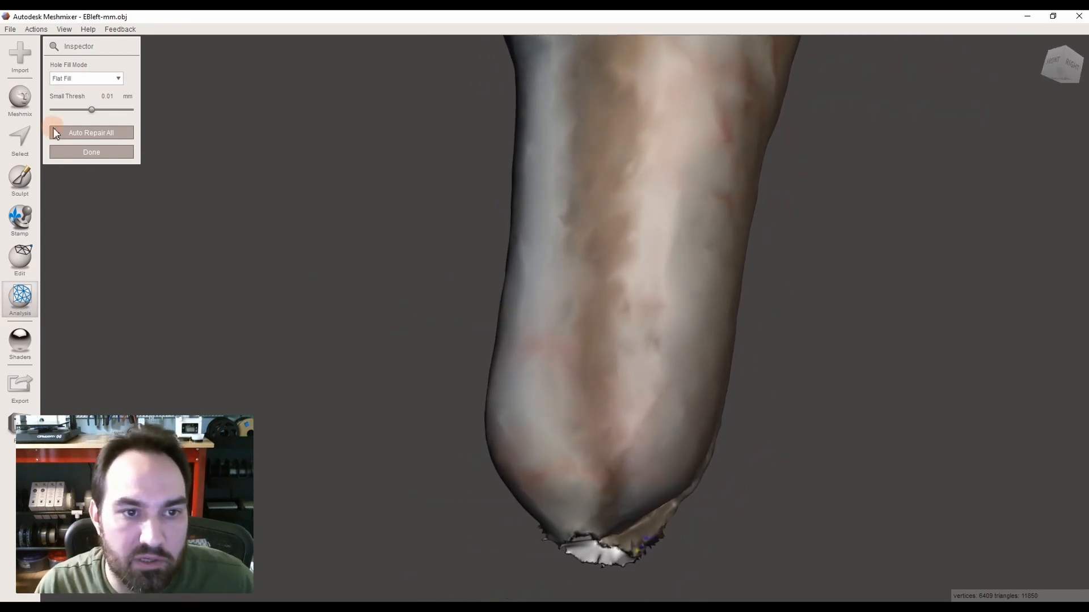
click(87, 152)
right_drag(217, 357, 29, 163)
click(19, 146)
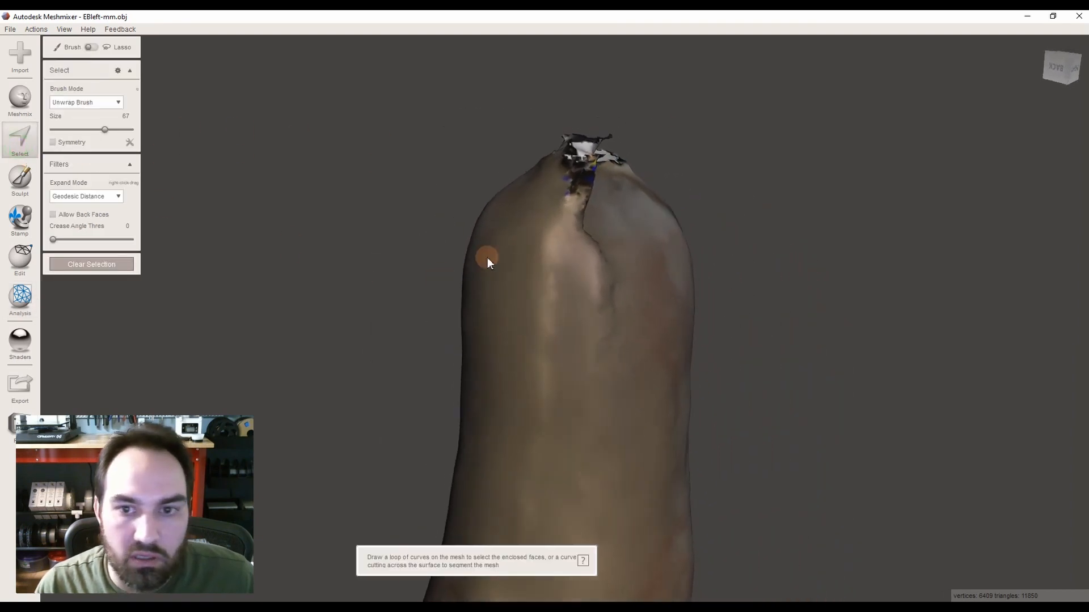
right_drag(487, 257, 587, 253)
right_drag(459, 198, 503, 194)
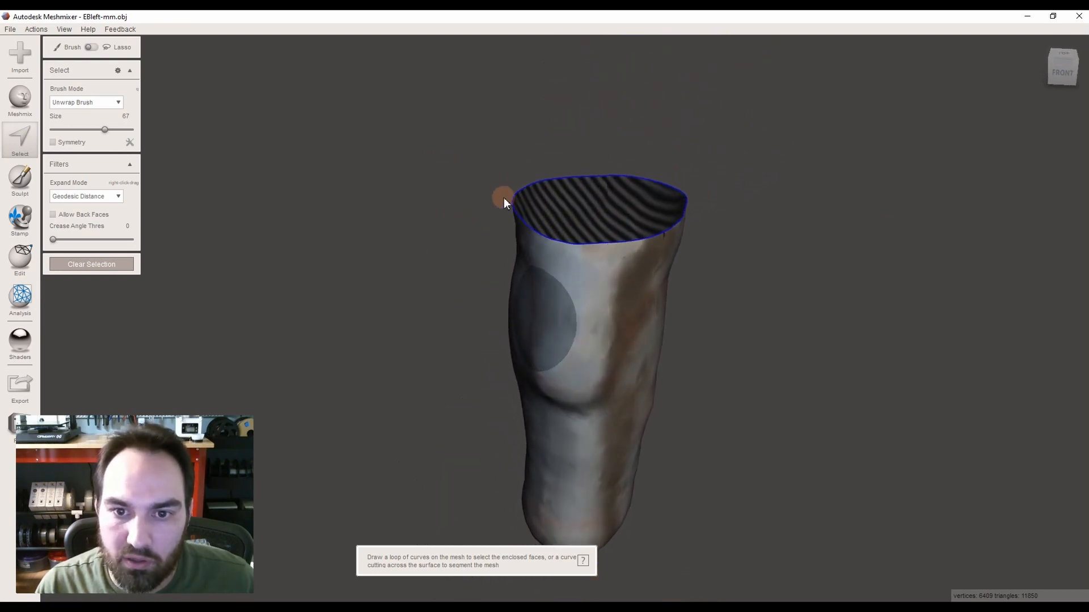
Step: Try a Plane Cut on the leg, reversing the discarded side and turning the plane vertical, and cancel it
click(20, 258)
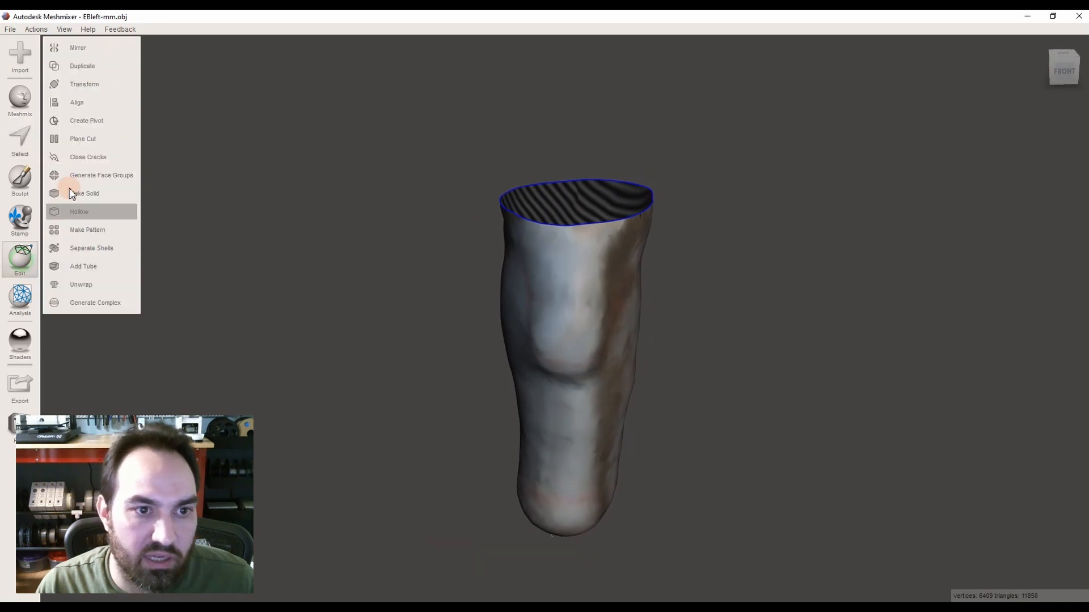
click(84, 139)
right_drag(515, 359, 539, 237)
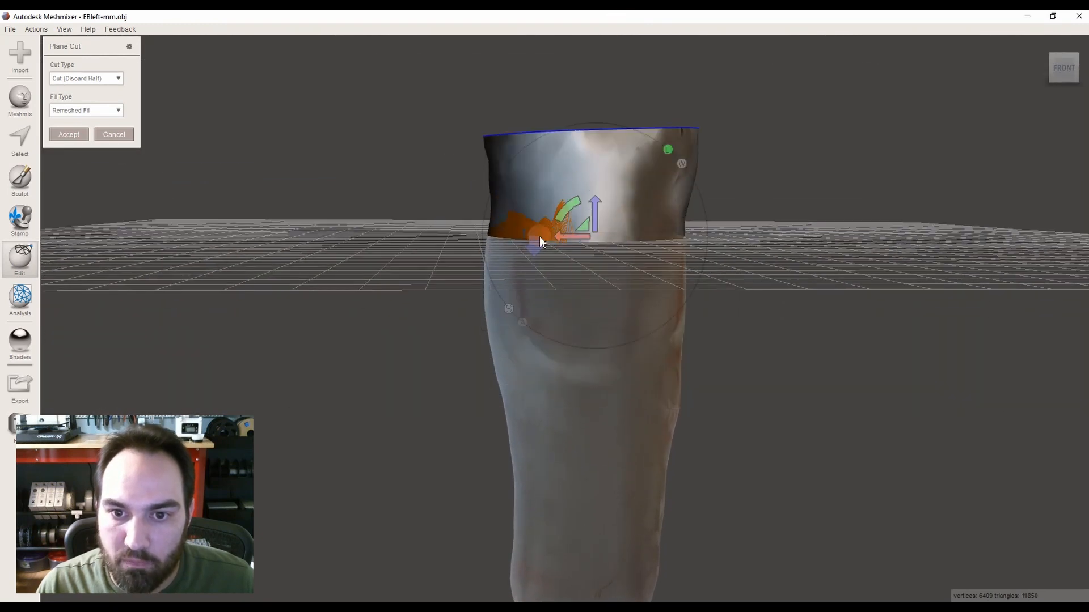
click(531, 248)
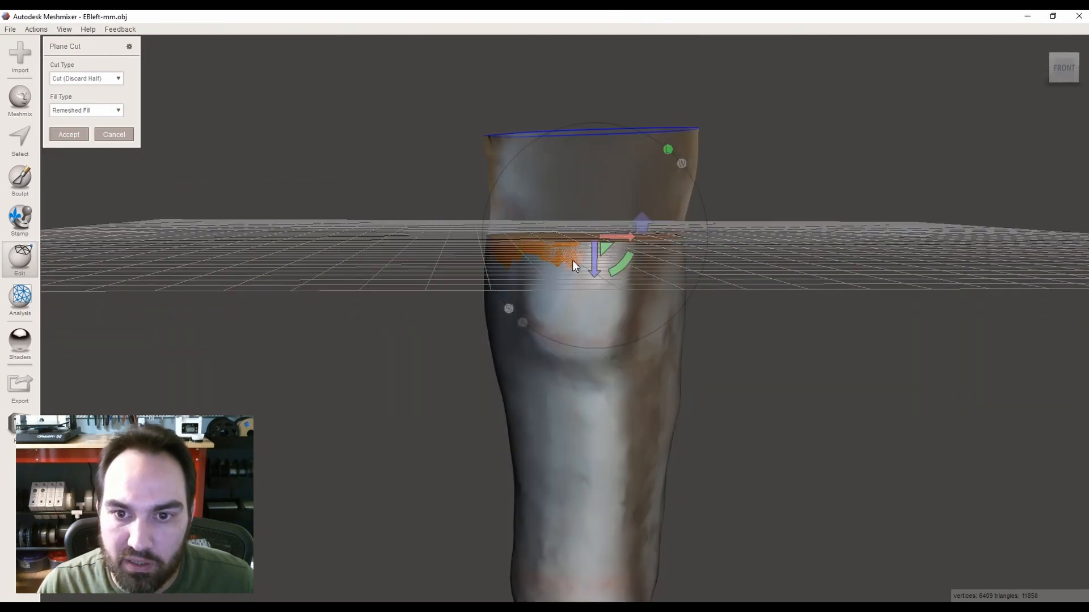
right_drag(596, 273, 621, 220)
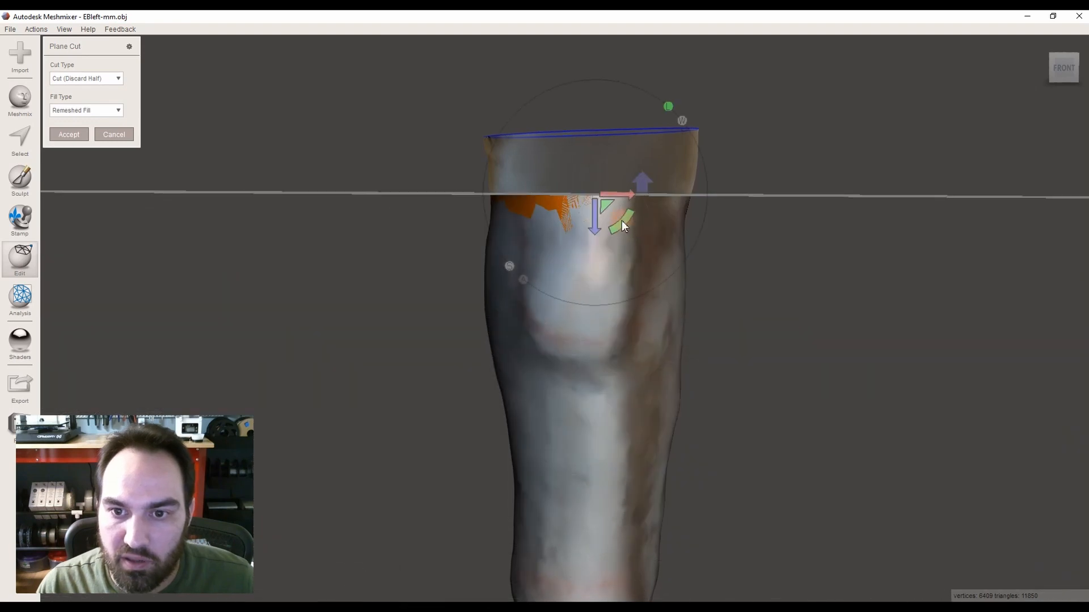
drag(624, 226, 530, 266)
right_drag(552, 301, 651, 334)
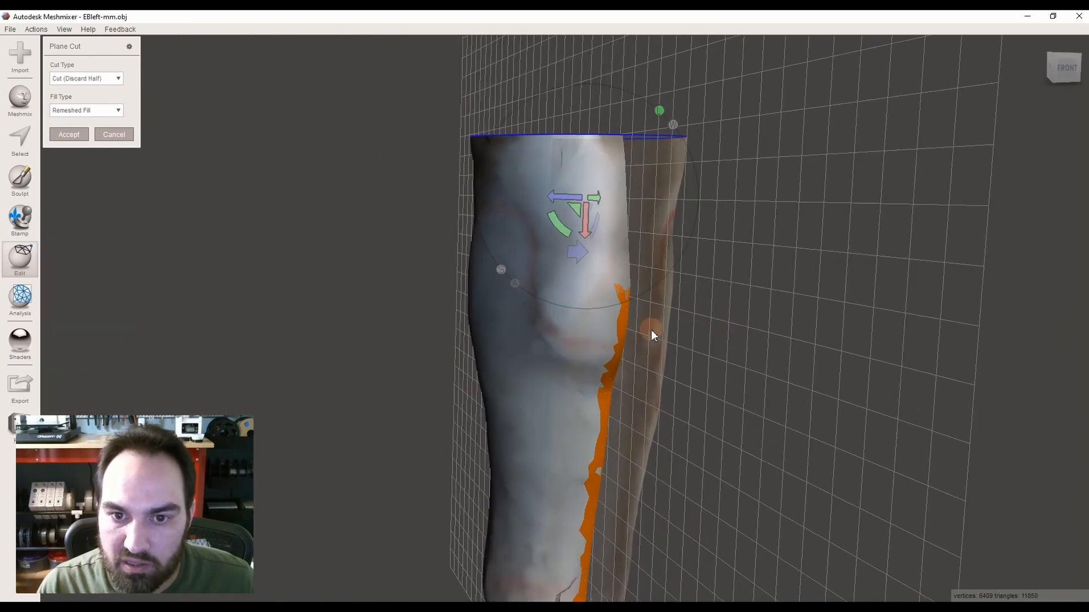
mouse_move(526, 309)
right_down()
mouse_move(522, 190)
mouse_move(627, 199)
mouse_move(627, 145)
mouse_move(602, 506)
mouse_move(625, 430)
mouse_move(356, 198)
right_up()
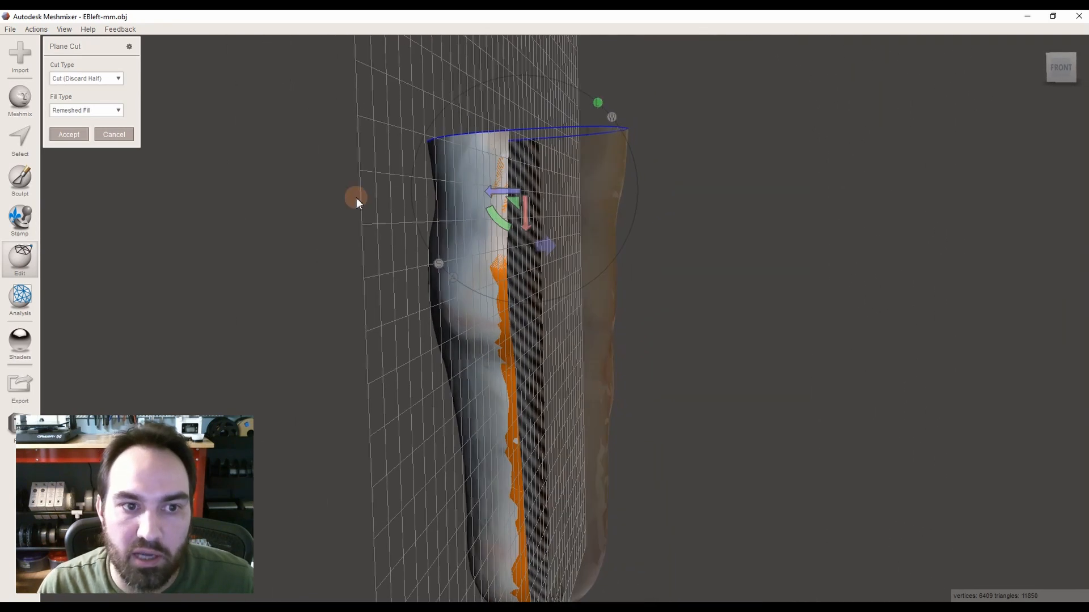
click(117, 135)
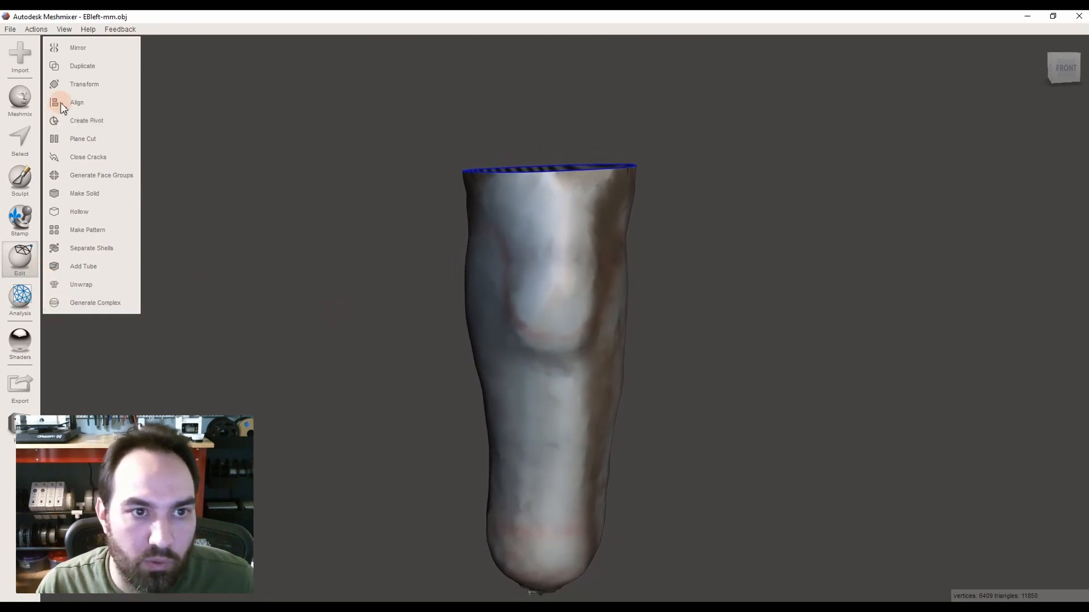
Step: Set the Unwrap Brush to size 37 and select the jagged patched area at the leg's distal end
right_drag(295, 317, 481, 360)
scroll(481, 359, up, 4)
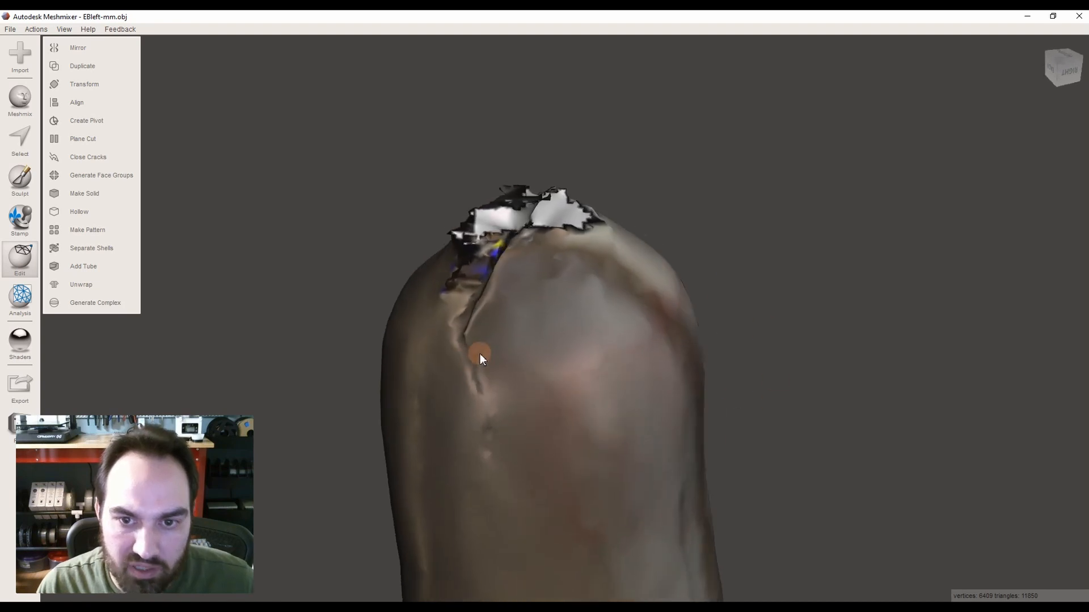
click(21, 133)
right_drag(559, 369, 567, 309)
drag(97, 129, 82, 130)
mouse_move(474, 185)
right_down()
mouse_move(491, 242)
mouse_move(558, 332)
right_up()
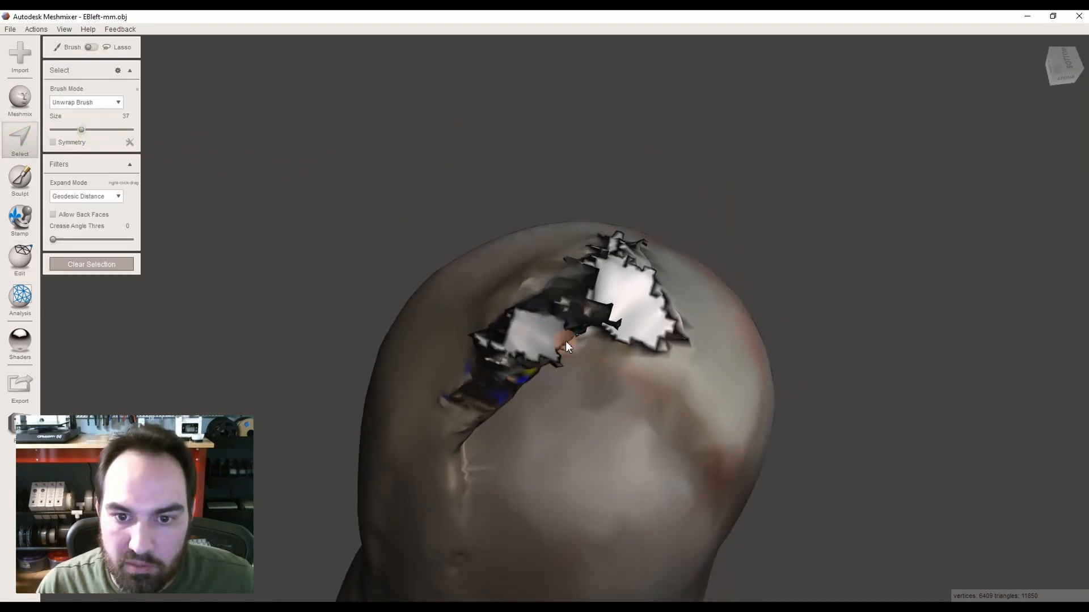
mouse_move(547, 358)
mouse_down()
mouse_move(518, 287)
mouse_move(652, 321)
mouse_move(513, 329)
mouse_up()
right_drag(512, 329, 535, 342)
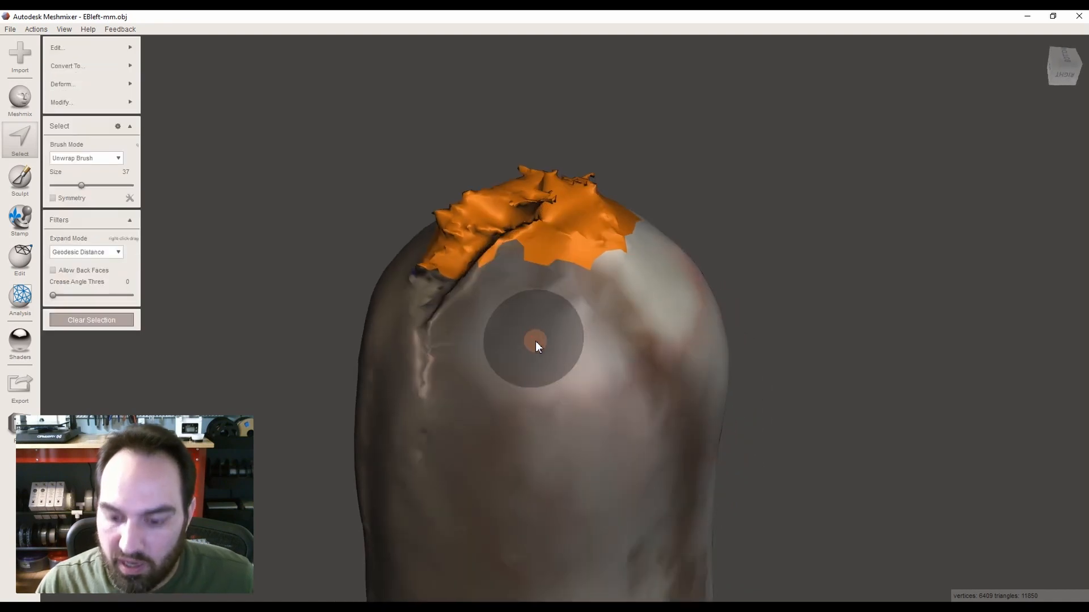
Step: Try deleting the selected distal faces, and undo the deletion to restore the selection
key(Delete)
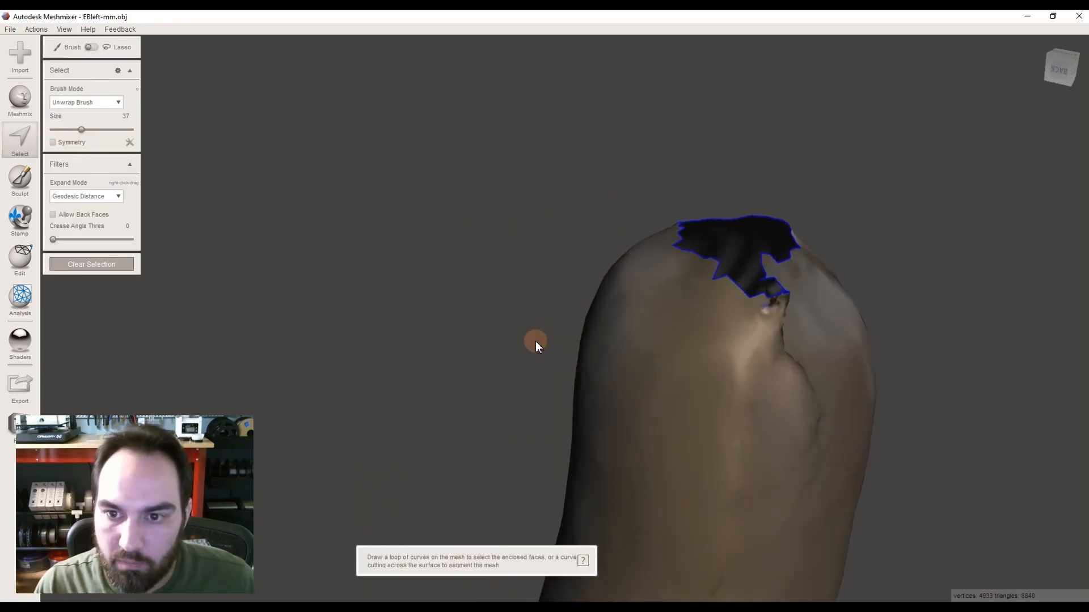
key(Escape)
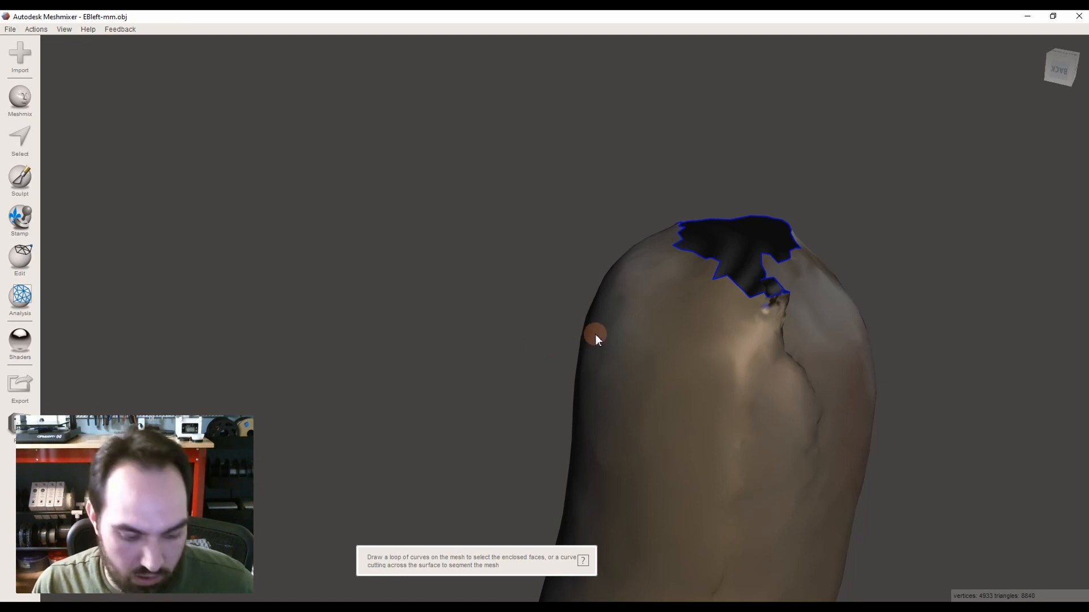
key(ctrl+z)
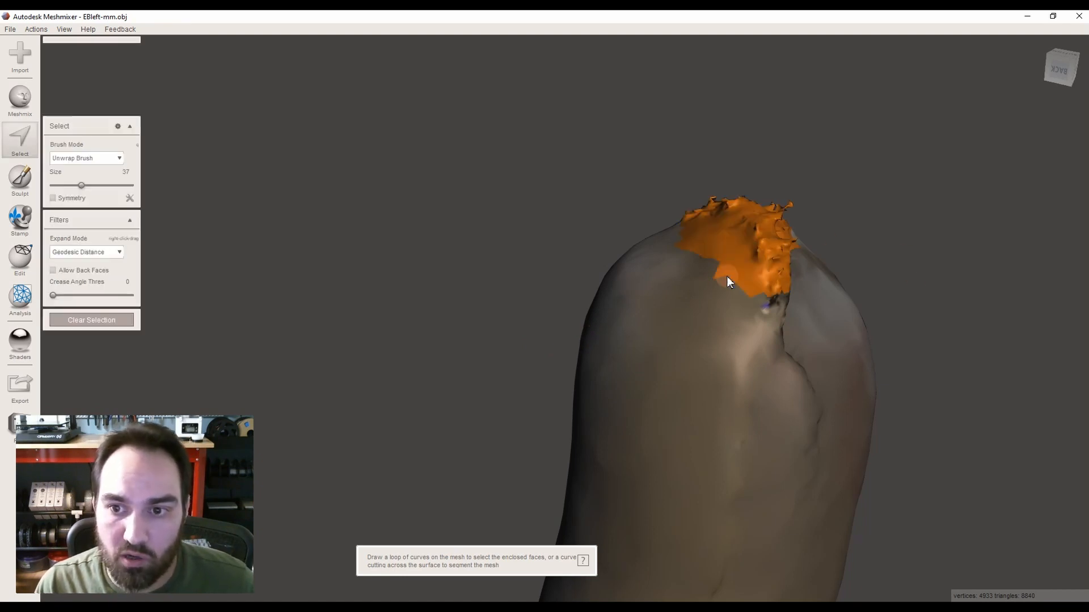
Step: Extend the face selection across the remaining jagged patches and spikes around the leg's distal end
mouse_move(659, 343)
right_down()
mouse_move(609, 392)
mouse_move(508, 384)
mouse_move(567, 382)
right_up()
drag(566, 382, 570, 307)
right_drag(633, 251, 510, 286)
drag(502, 324, 546, 321)
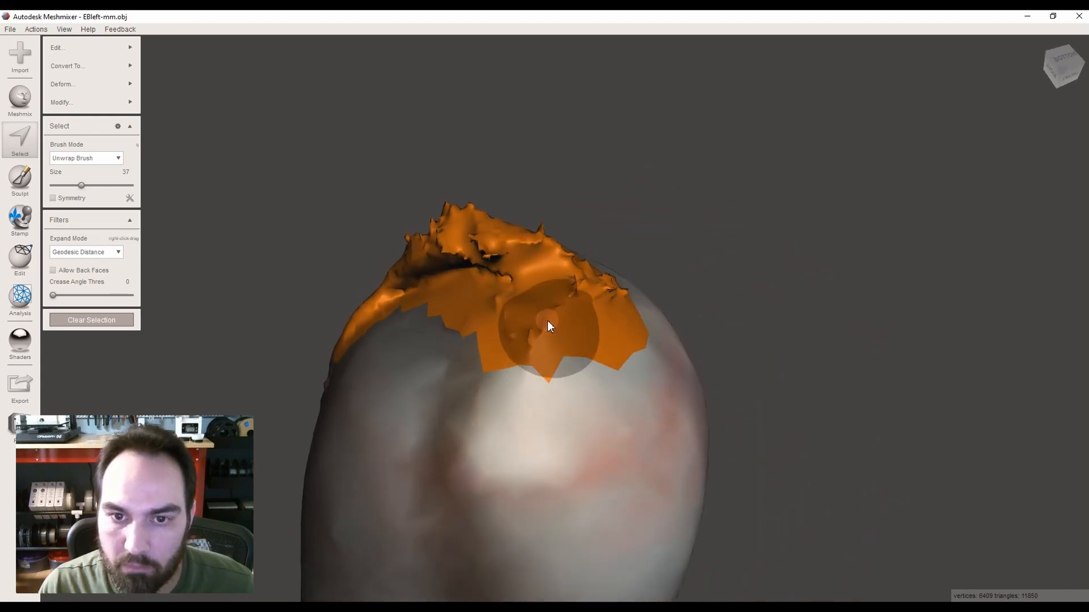
Step: Erase and fill the selected distal faces with Smooth MVC, scale 0.70 and bulge 1, and clear the selection
click(80, 50)
click(202, 49)
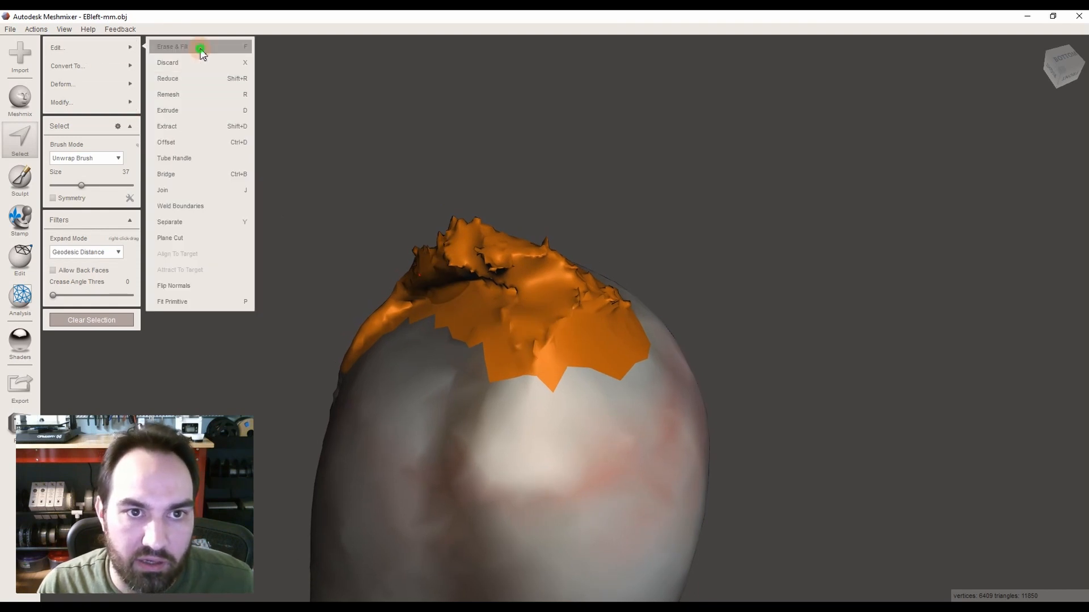
mouse_move(199, 48)
right_down()
mouse_move(348, 226)
mouse_move(741, 206)
mouse_move(634, 287)
mouse_move(617, 204)
right_up()
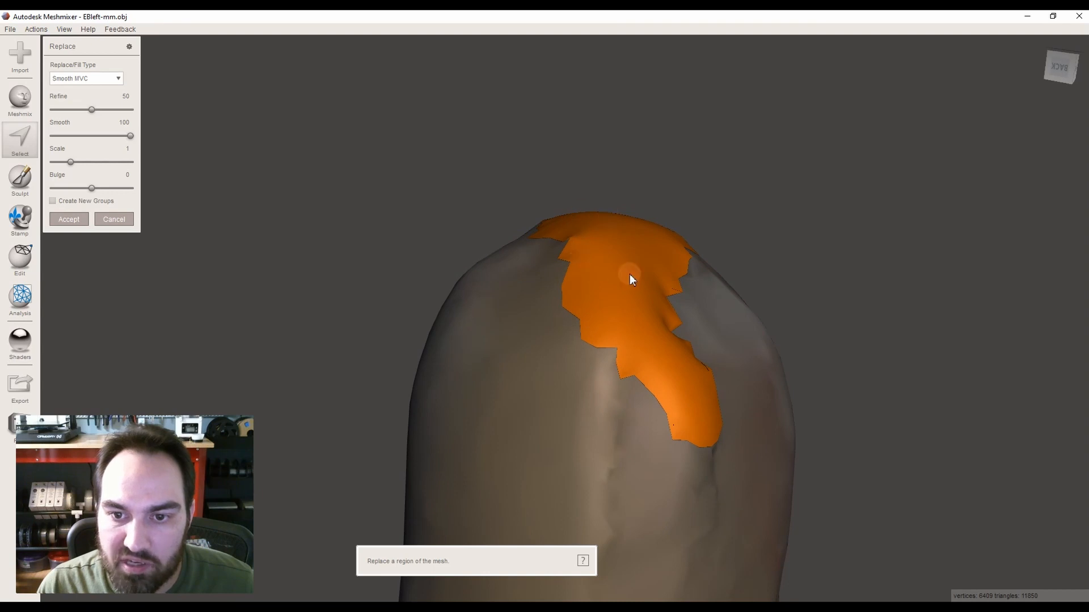
mouse_move(70, 162)
mouse_down()
mouse_move(104, 193)
mouse_move(66, 166)
mouse_up()
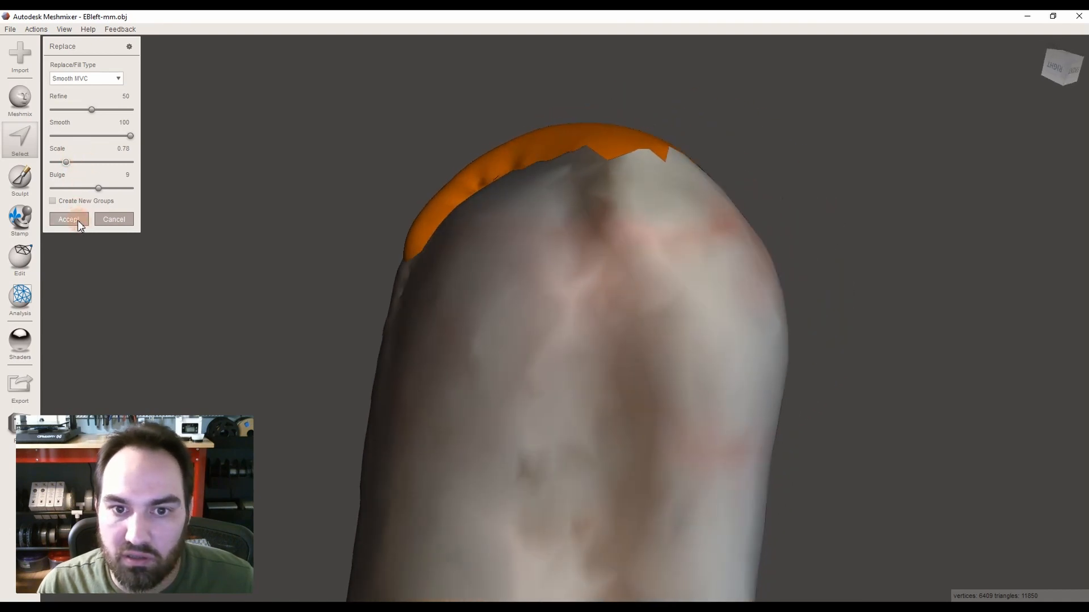
drag(96, 188, 93, 190)
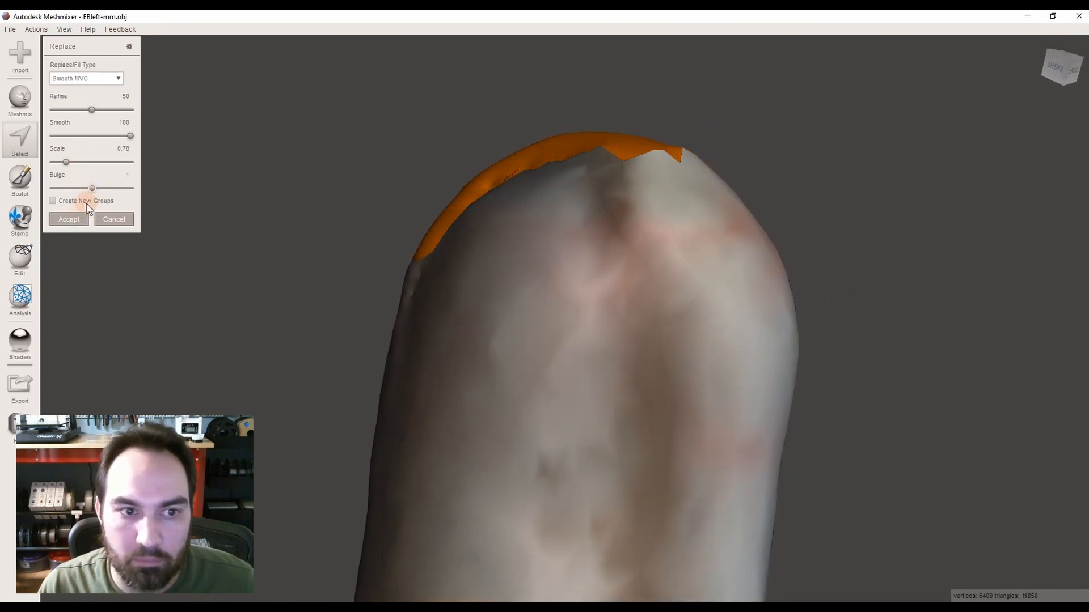
click(78, 219)
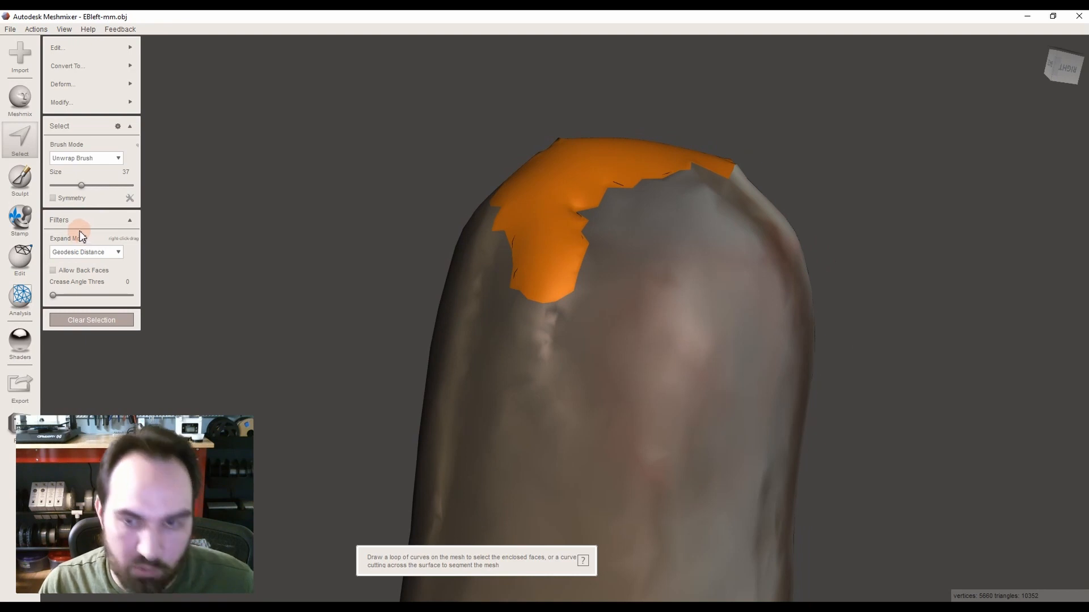
key(Escape)
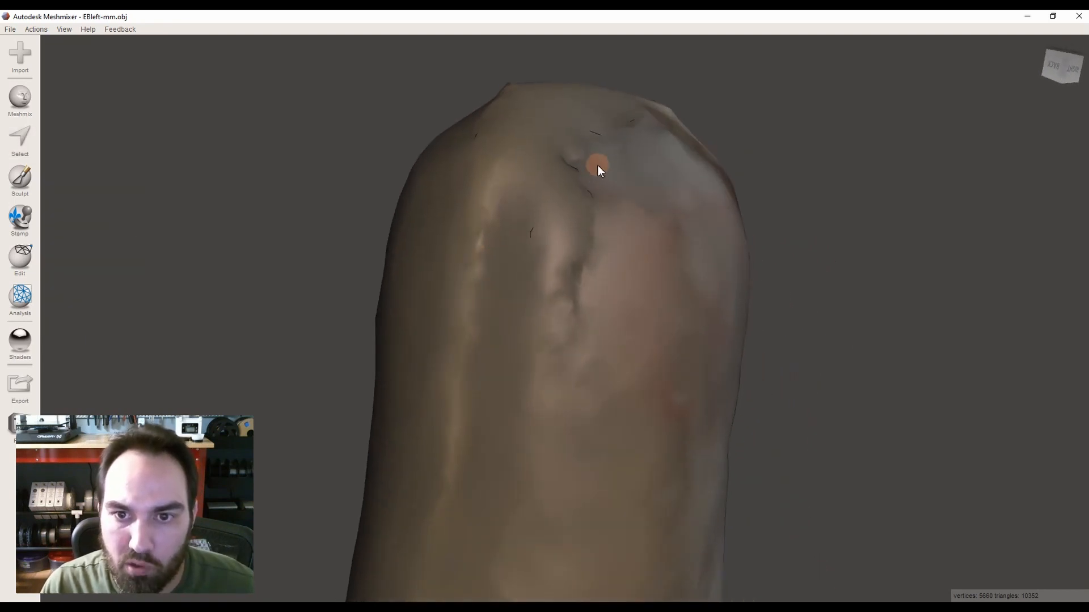
Step: Select the remaining crease running down from the distal tip, erase and fill it with Smooth MVC, and clear the selection
click(20, 139)
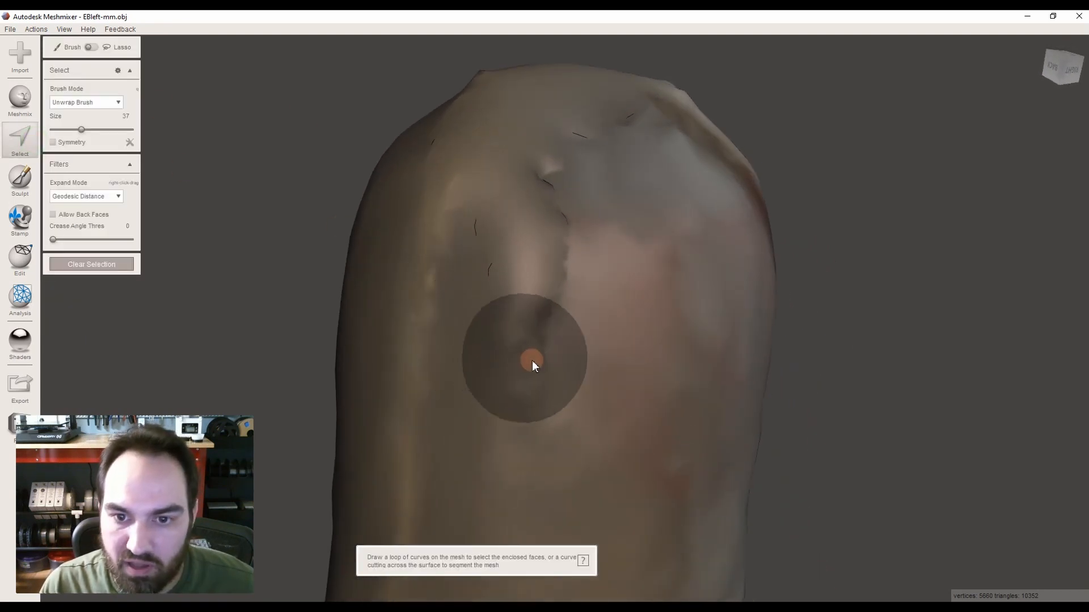
mouse_move(531, 359)
mouse_down()
mouse_move(556, 214)
mouse_move(627, 119)
mouse_up()
mouse_move(77, 62)
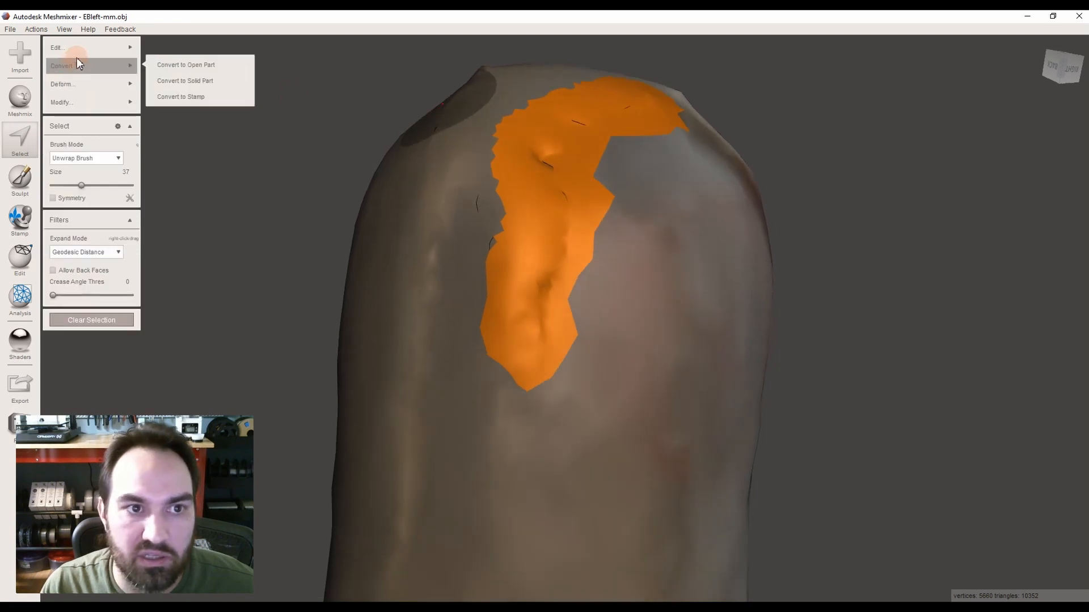
click(194, 45)
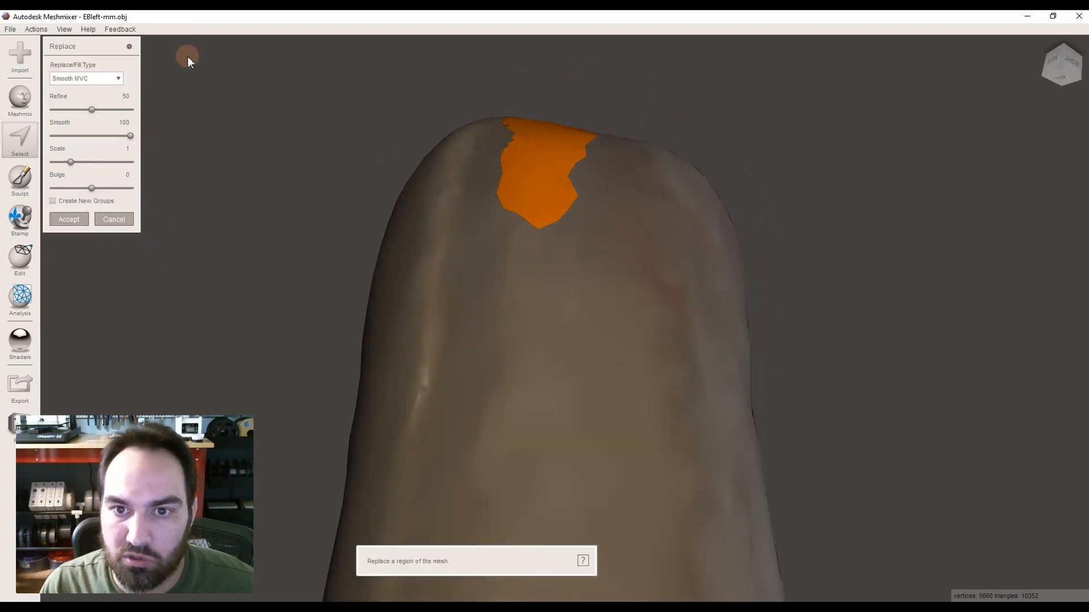
click(69, 219)
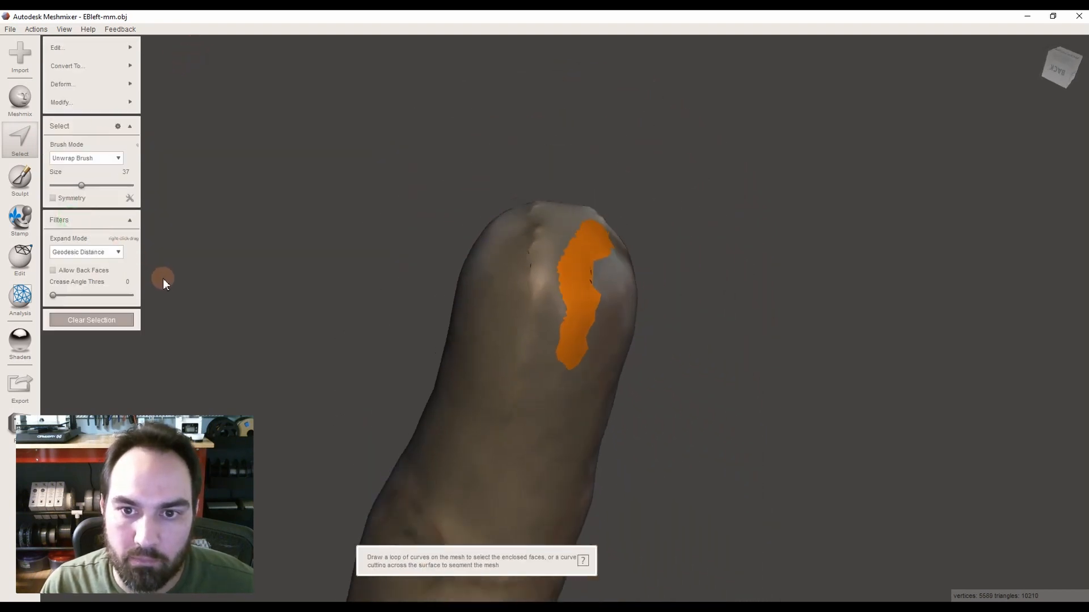
key(Escape)
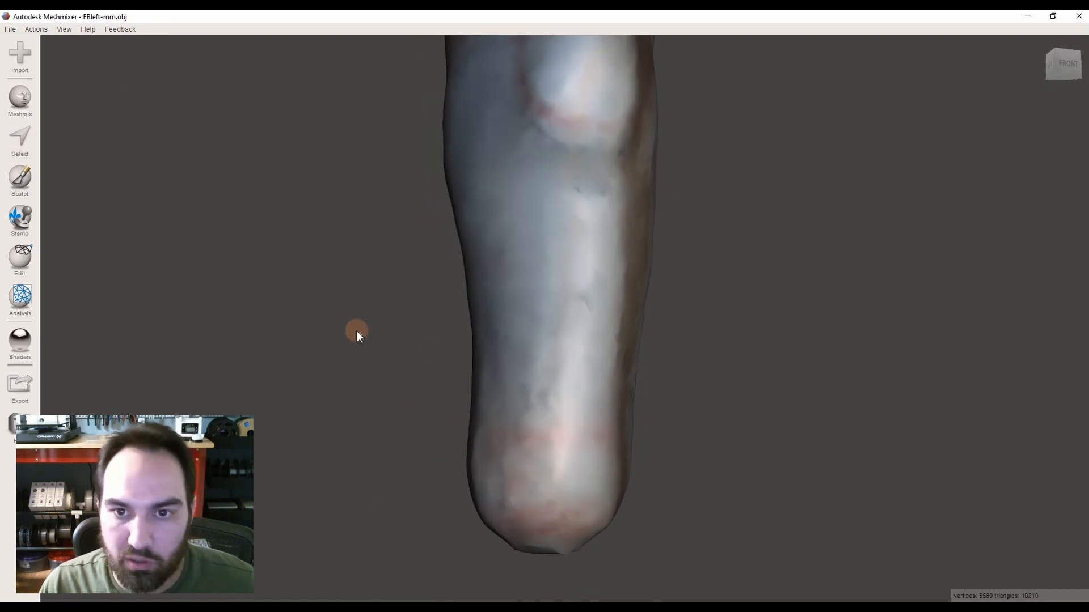
scroll(357, 324, down, 4)
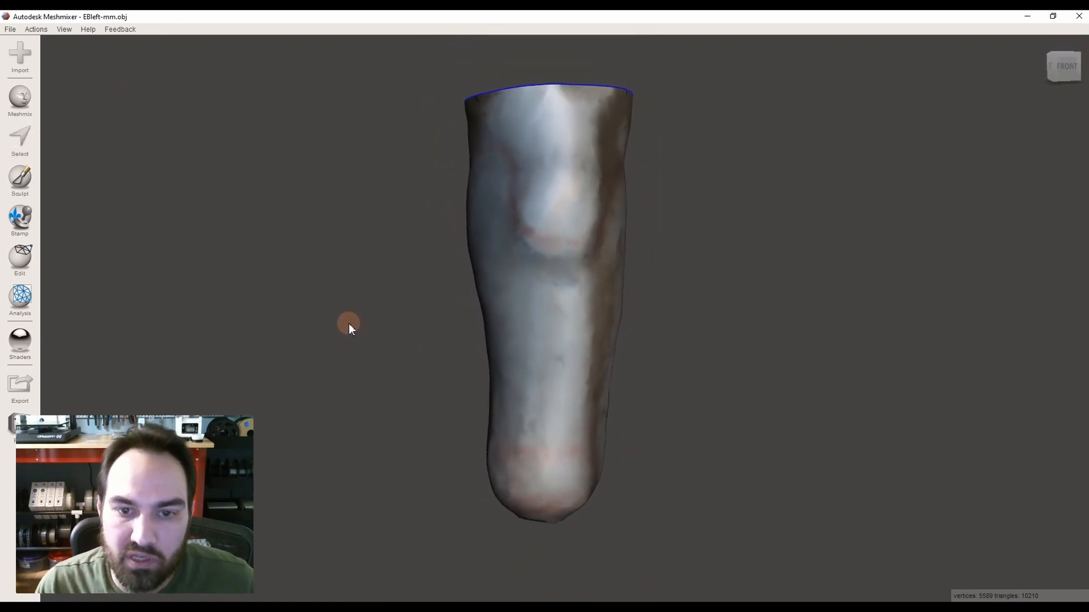
right_drag(348, 319, 355, 322)
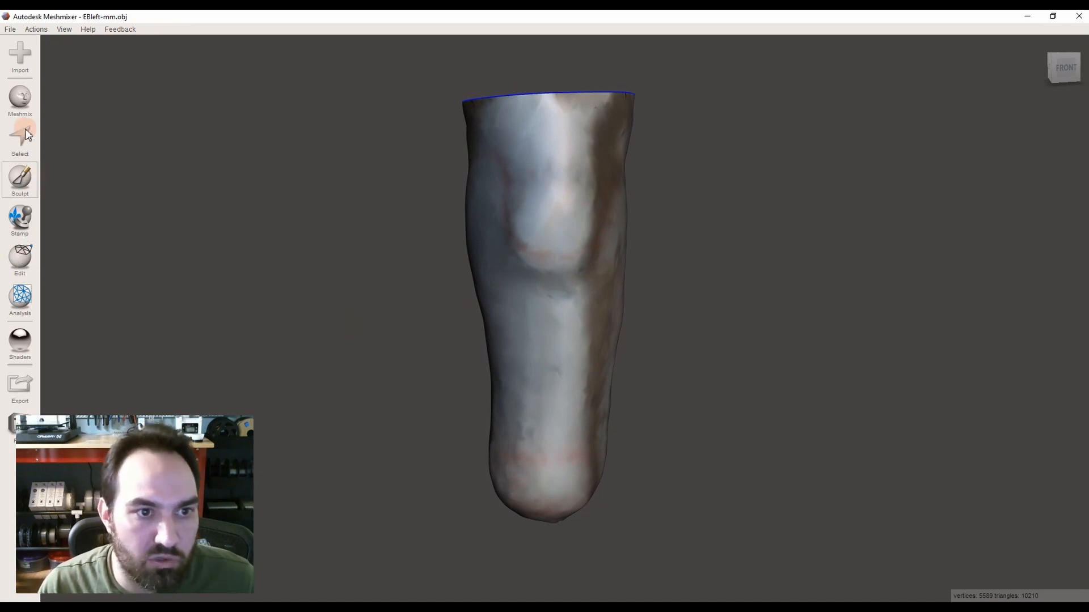
click(25, 169)
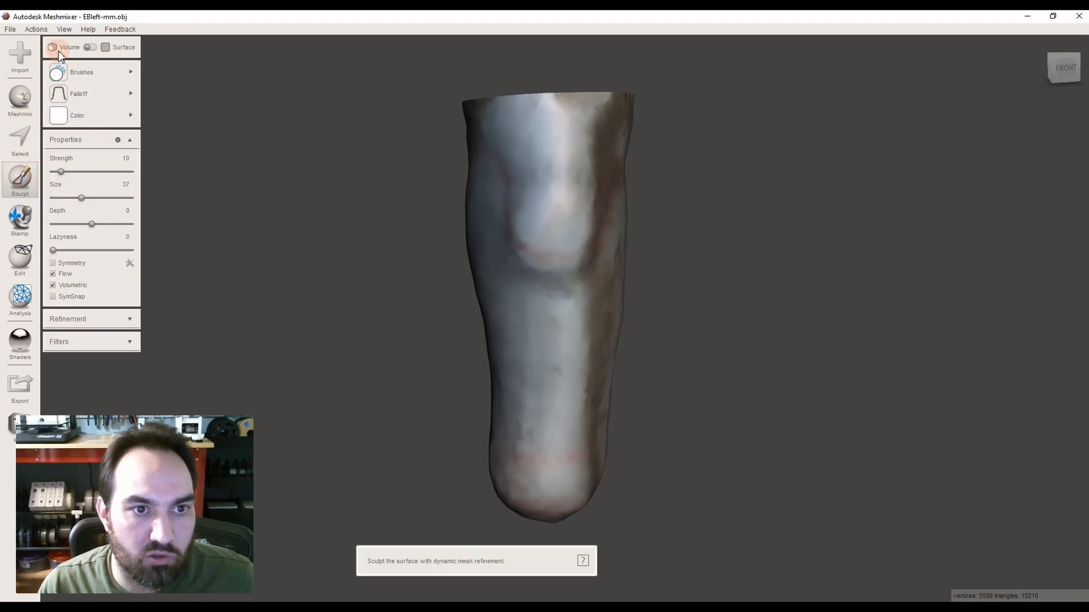
click(110, 76)
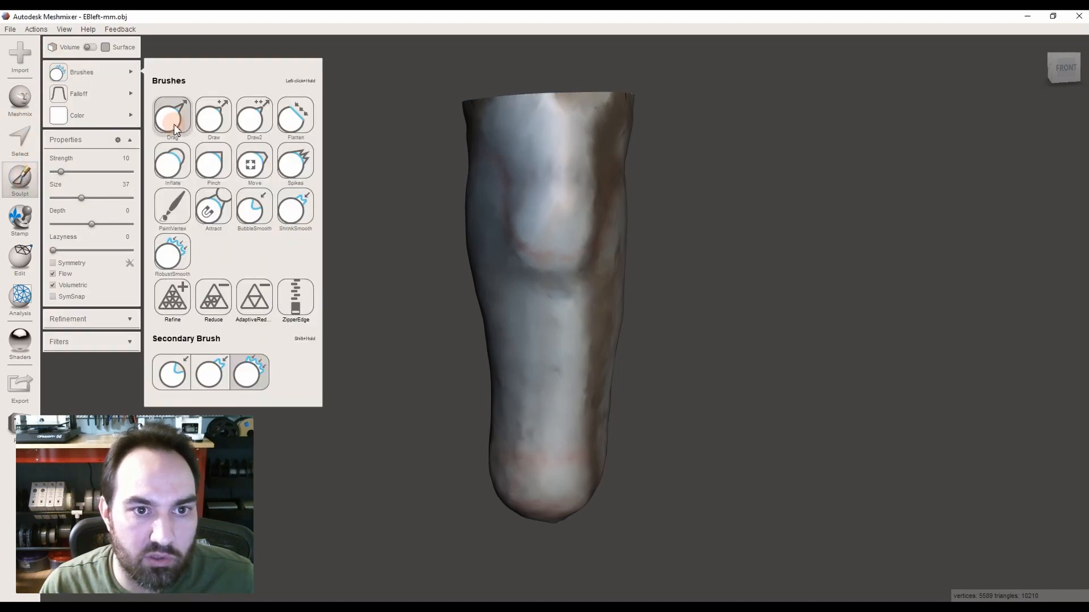
click(183, 214)
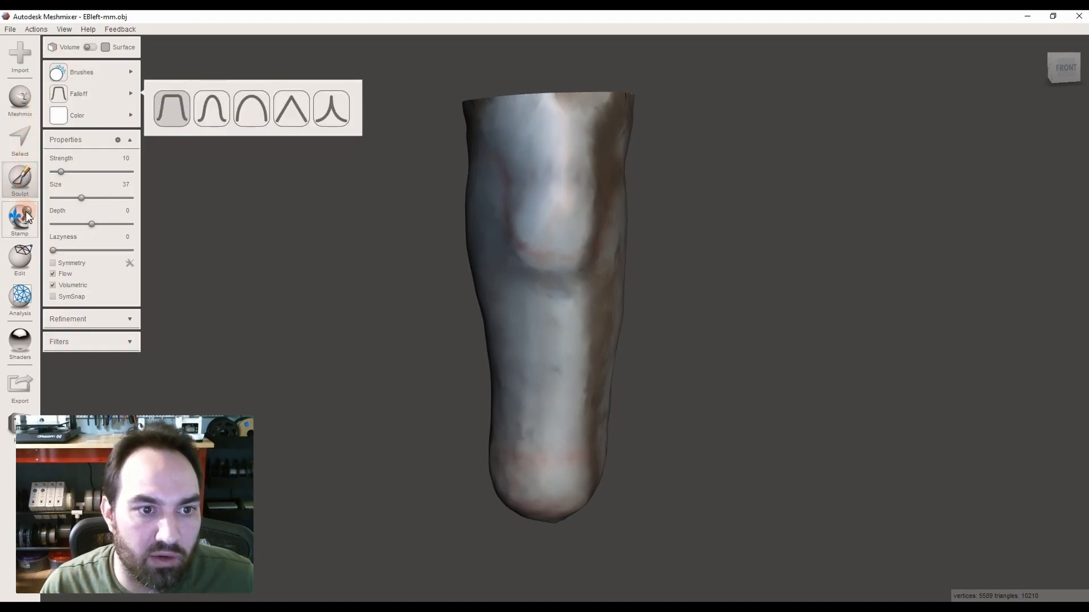
click(22, 260)
scroll(267, 223, down, 3)
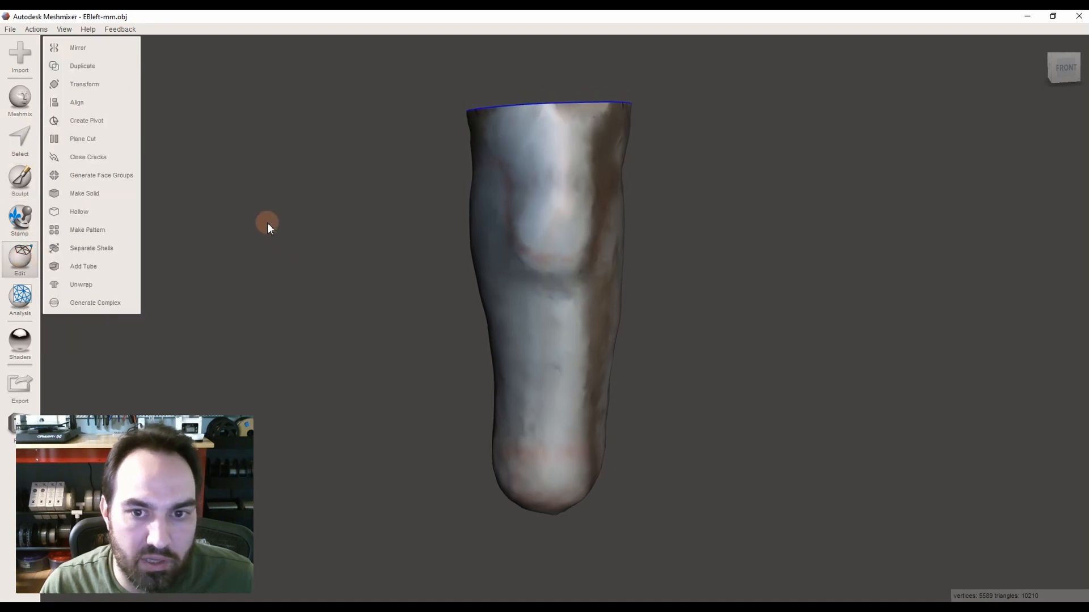
click(276, 228)
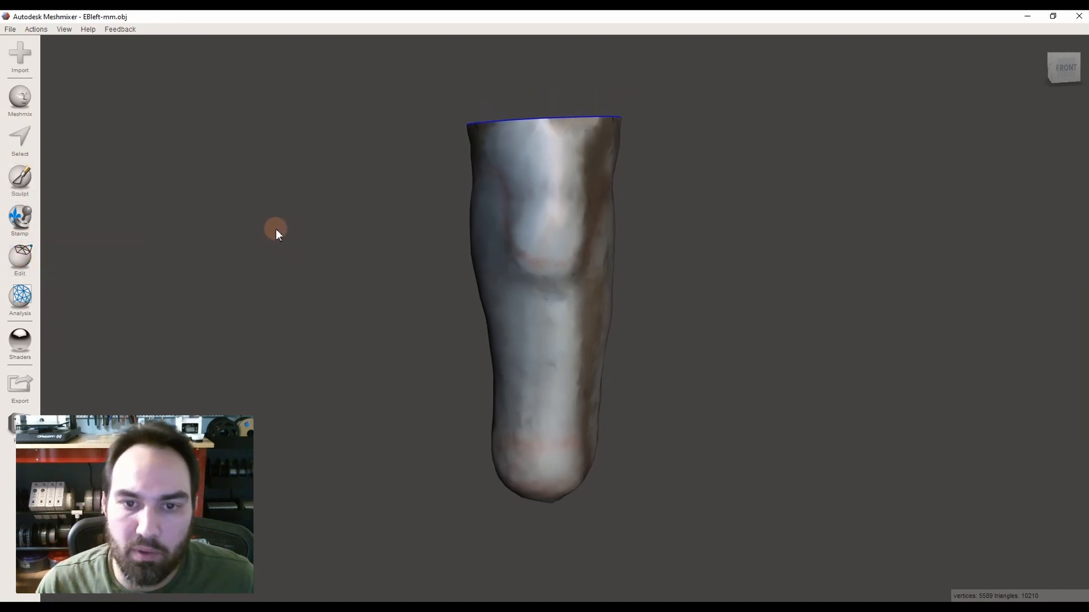
Step: Measure across the leg just below the knee in the Z direction, examine the limb's shape, and finish measuring
click(20, 296)
click(76, 86)
right_drag(573, 253, 642, 354)
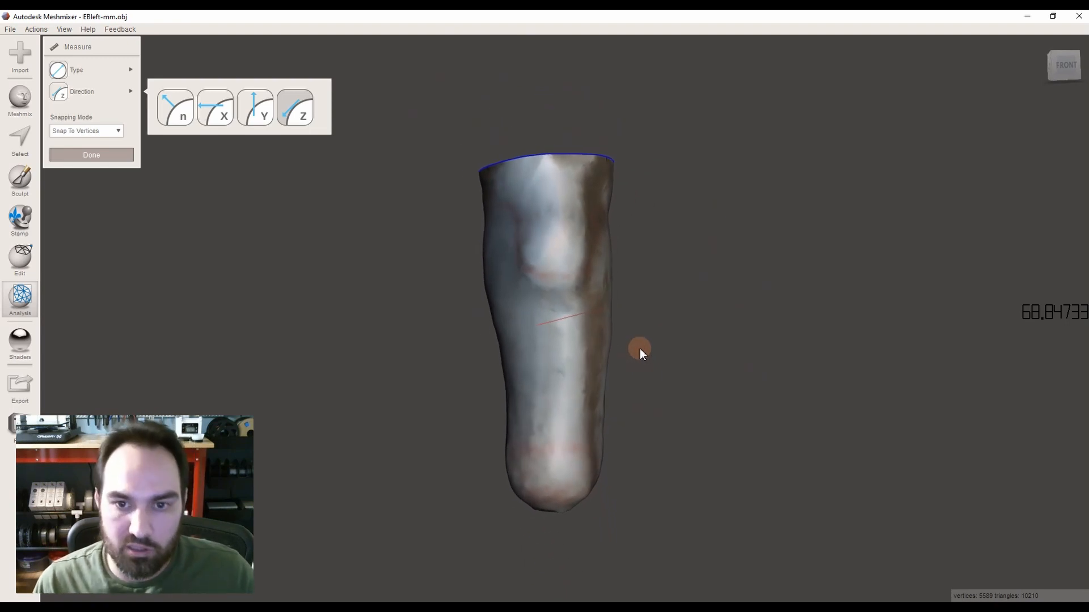
scroll(639, 348, up, 1)
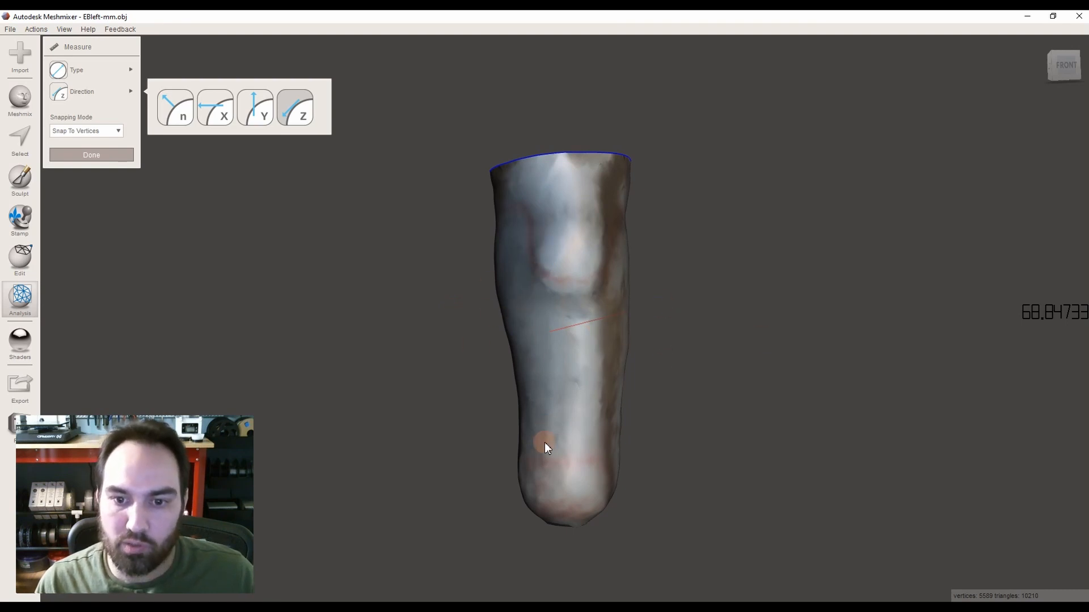
scroll(450, 461, up, 3)
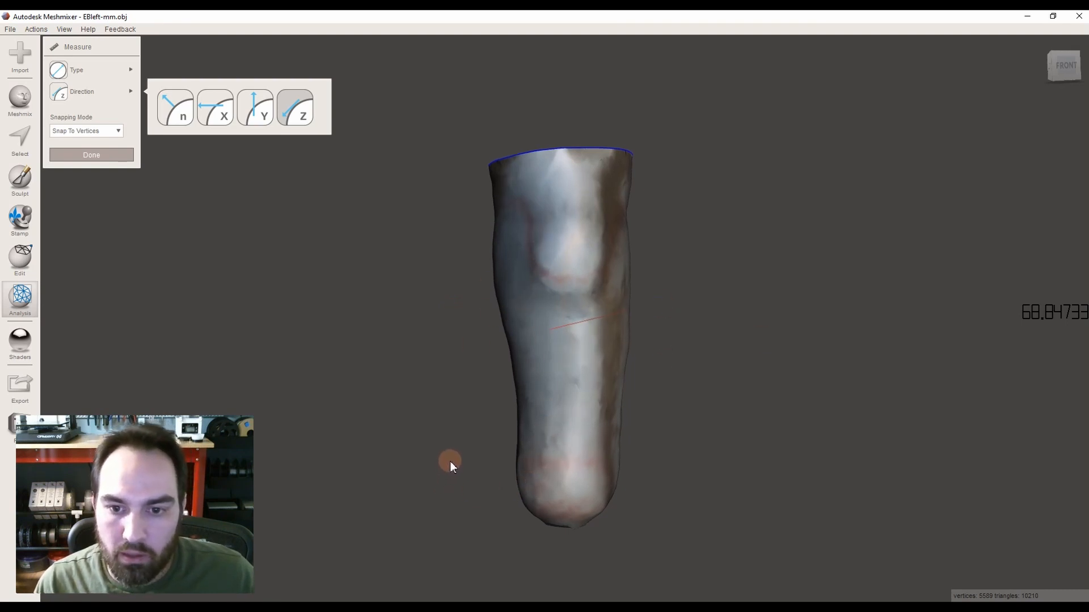
scroll(416, 407, up, 1)
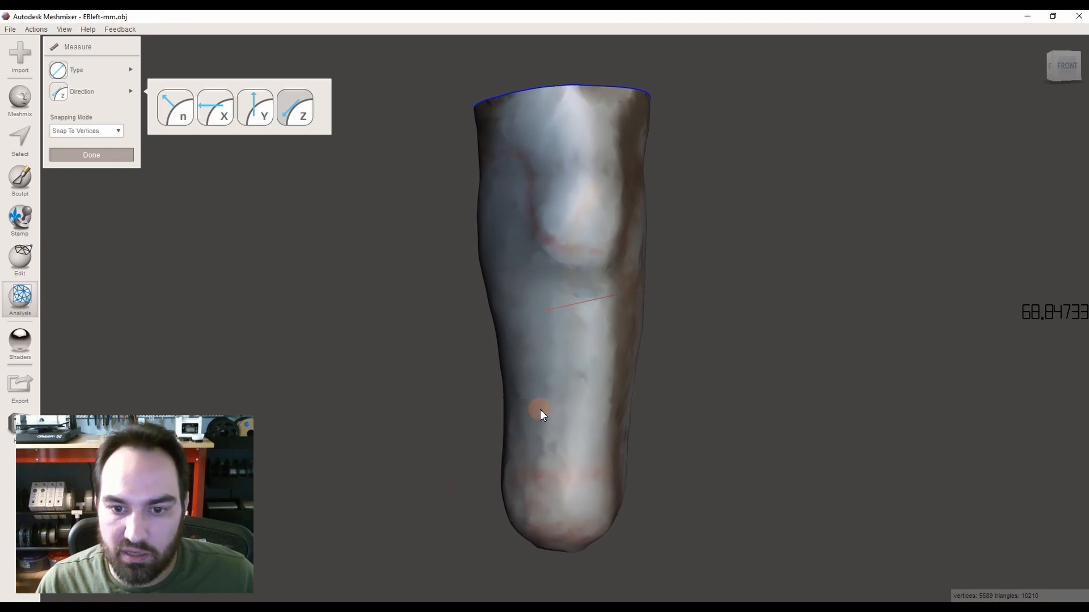
mouse_move(549, 446)
right_down()
mouse_move(629, 338)
mouse_move(630, 474)
mouse_move(599, 434)
mouse_move(579, 429)
mouse_move(546, 352)
mouse_move(517, 317)
right_up()
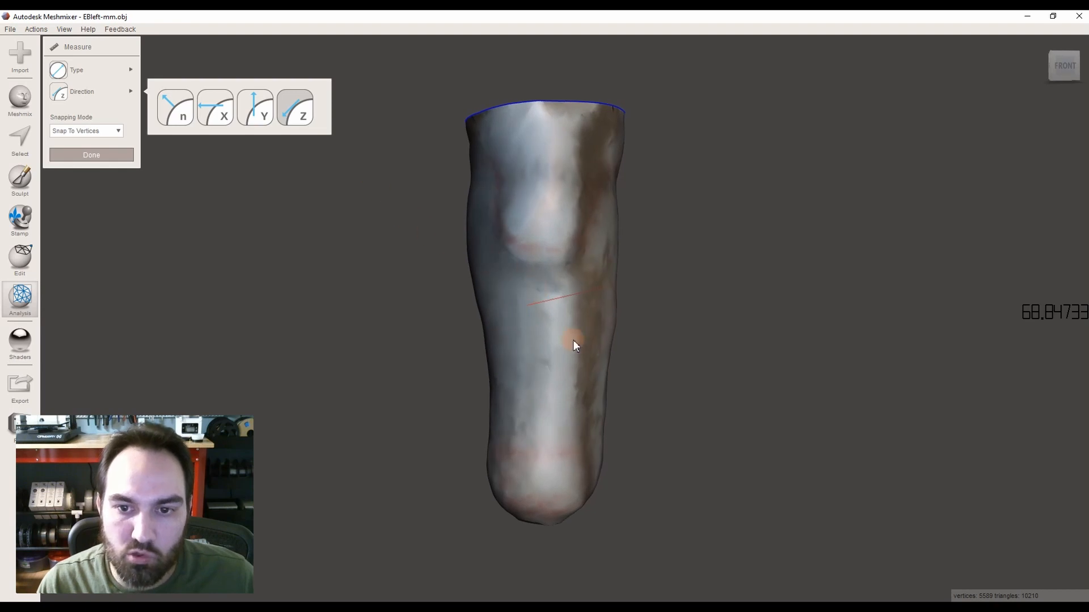
right_drag(573, 341, 559, 336)
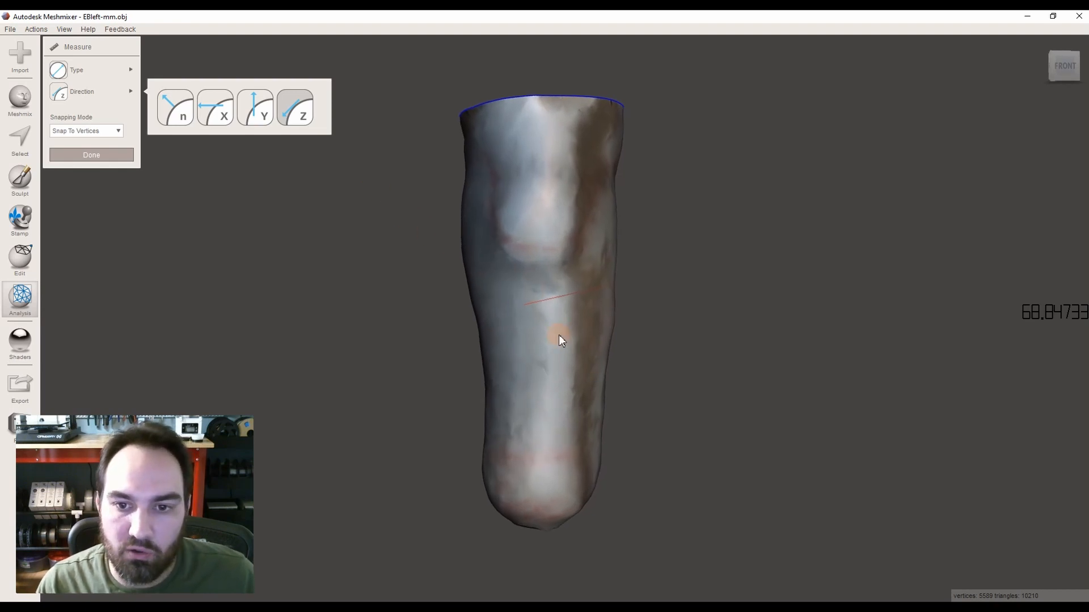
mouse_move(559, 339)
right_down()
mouse_move(586, 312)
mouse_move(563, 318)
mouse_move(620, 347)
mouse_move(605, 308)
mouse_move(560, 352)
mouse_move(461, 359)
mouse_move(564, 357)
mouse_move(287, 306)
mouse_move(98, 180)
right_up()
click(98, 159)
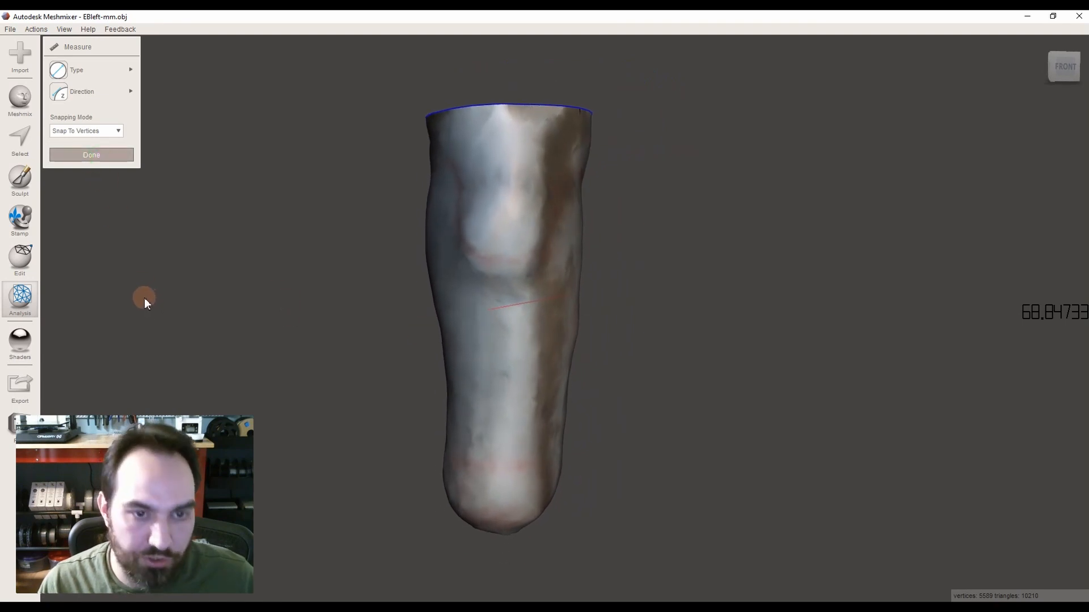
Step: Transform the leg with non-uniform scaling, setting Scale X and Scale Z to 0.97
click(20, 258)
click(79, 84)
scroll(342, 307, up, 5)
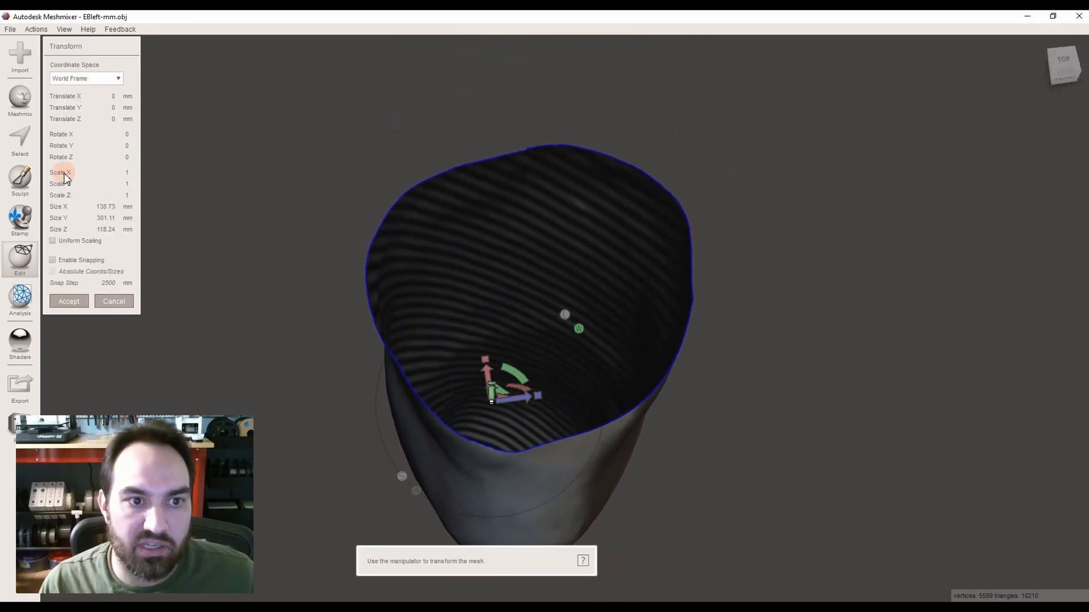
click(126, 173)
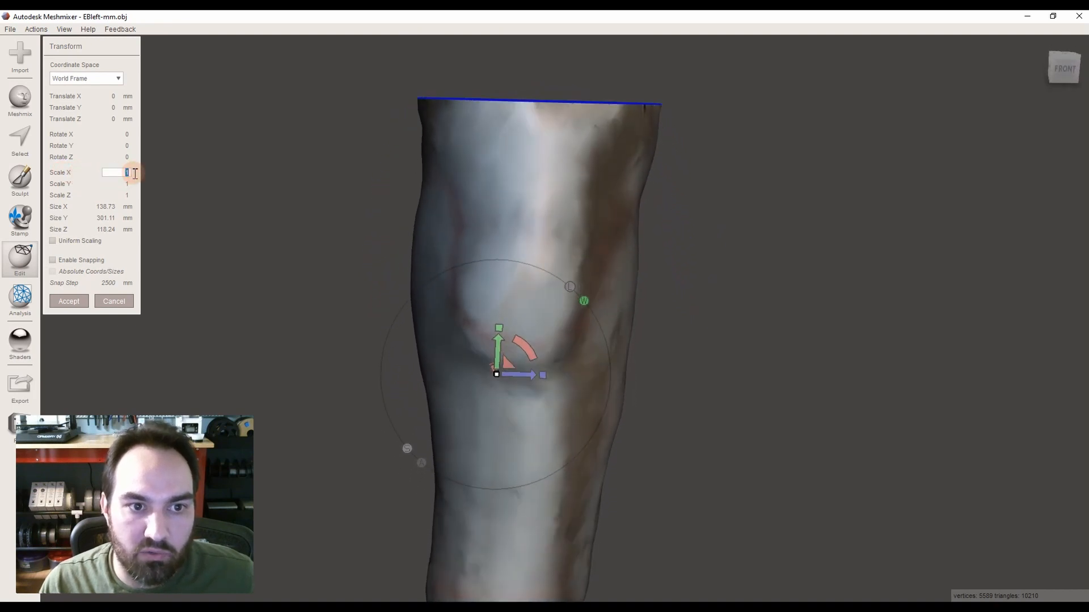
text(.9)
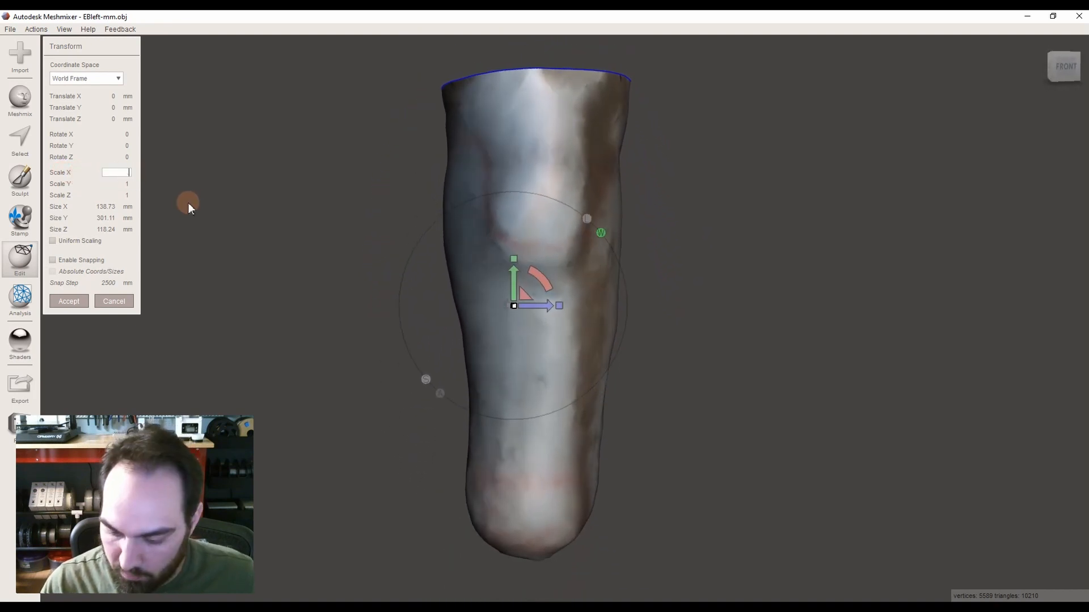
text(7)
key(Return)
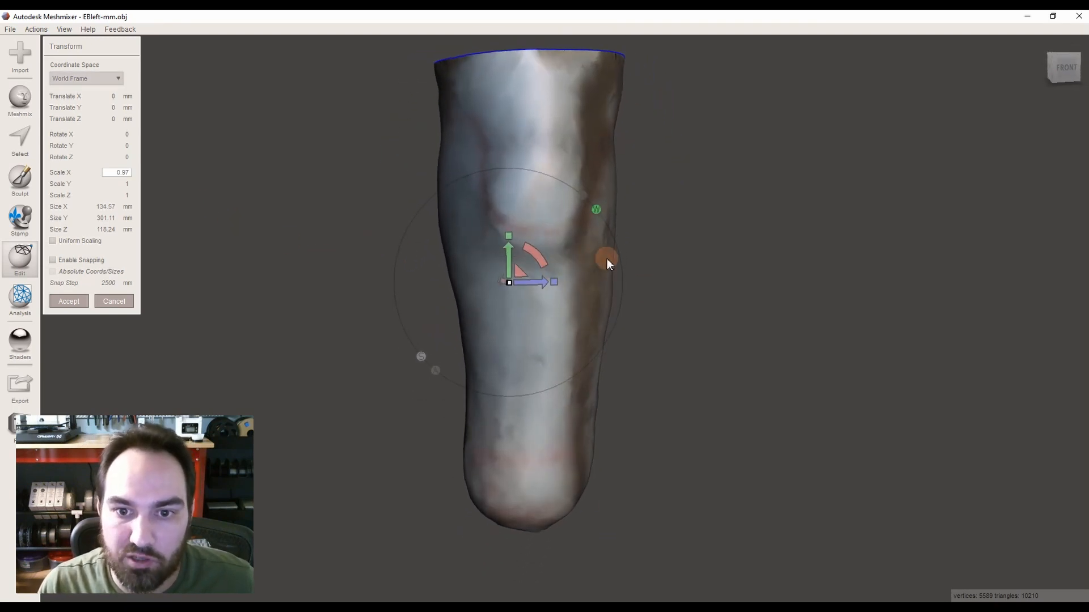
click(124, 195)
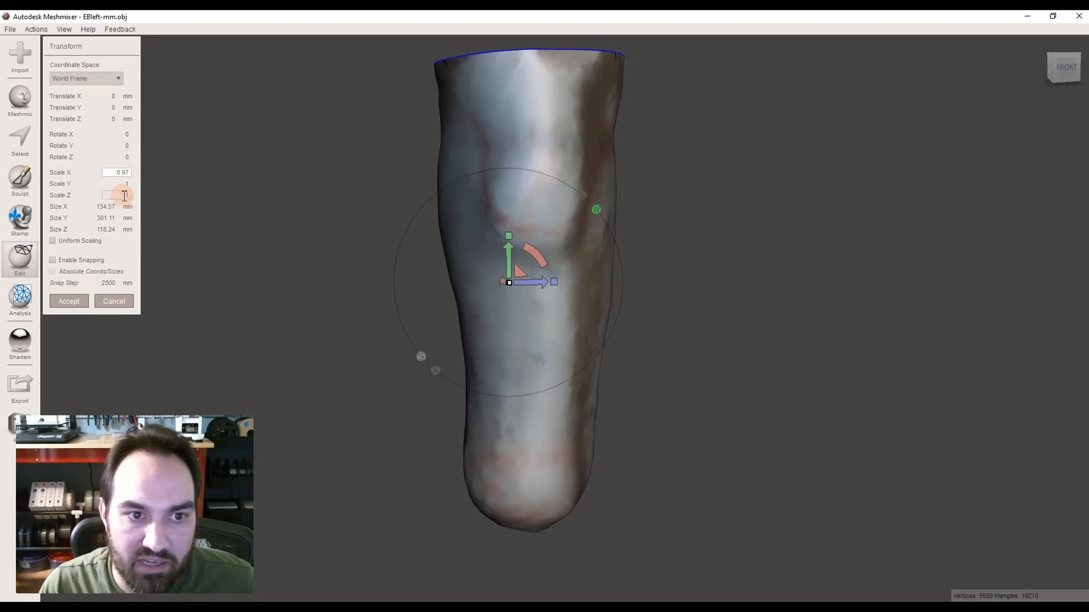
text(0.97)
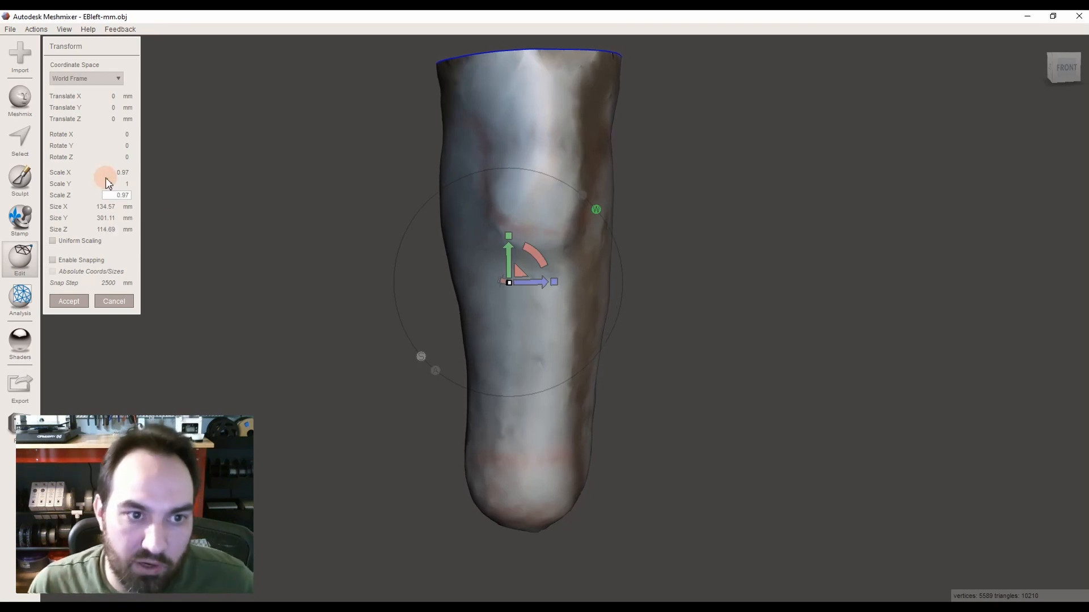
Step: Reset the leg's scale to 1 on all axes using uniform scaling, turn uniform scaling off, and finish the transform
right_drag(141, 184, 460, 274)
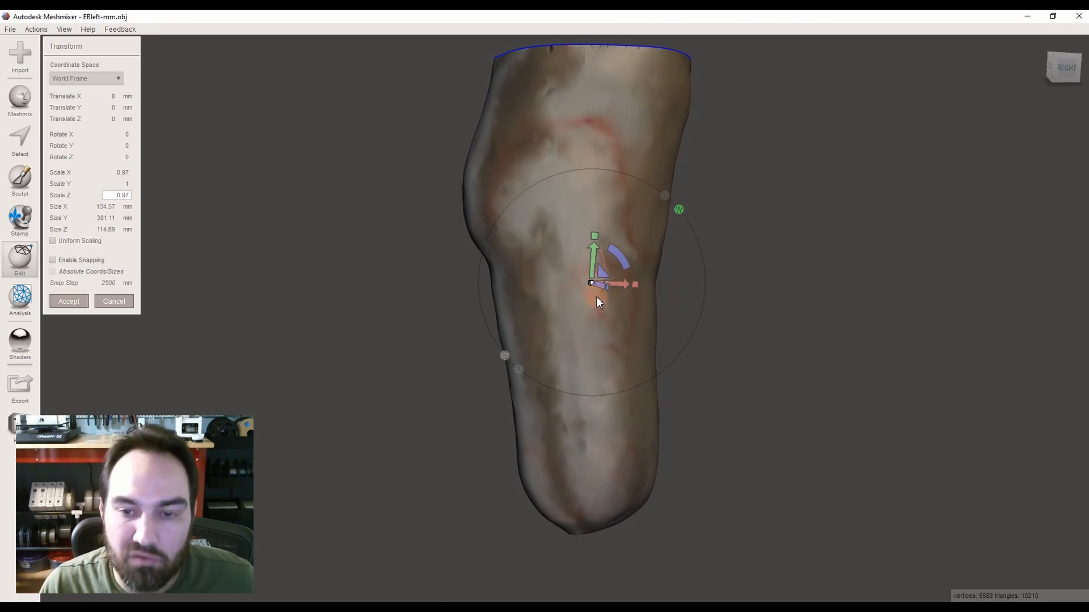
mouse_move(597, 297)
right_down()
mouse_move(610, 250)
mouse_move(560, 191)
mouse_move(605, 355)
mouse_move(566, 318)
mouse_move(588, 291)
right_up()
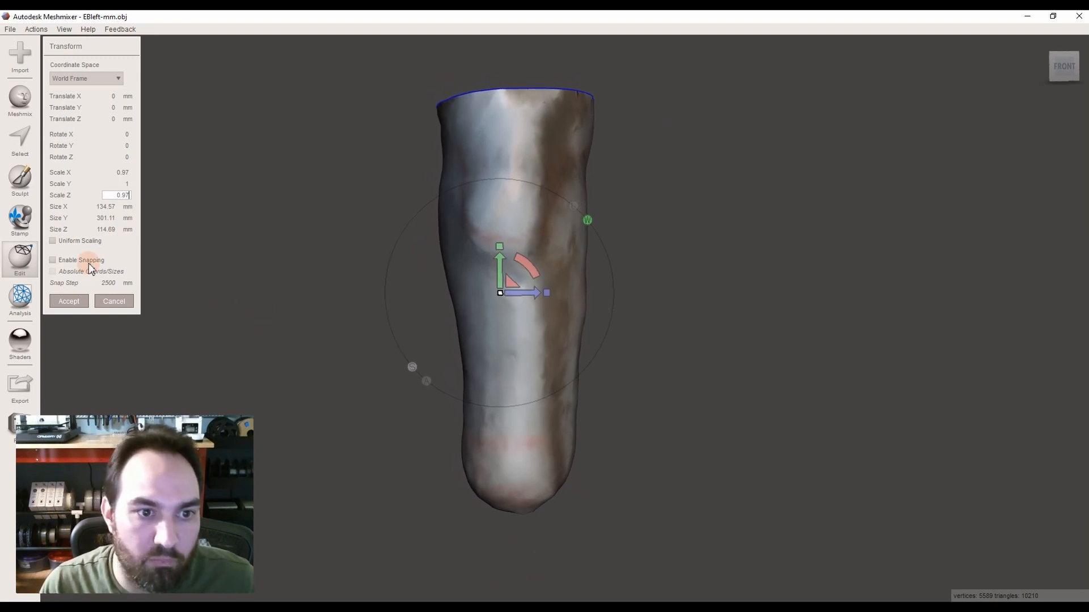
click(52, 241)
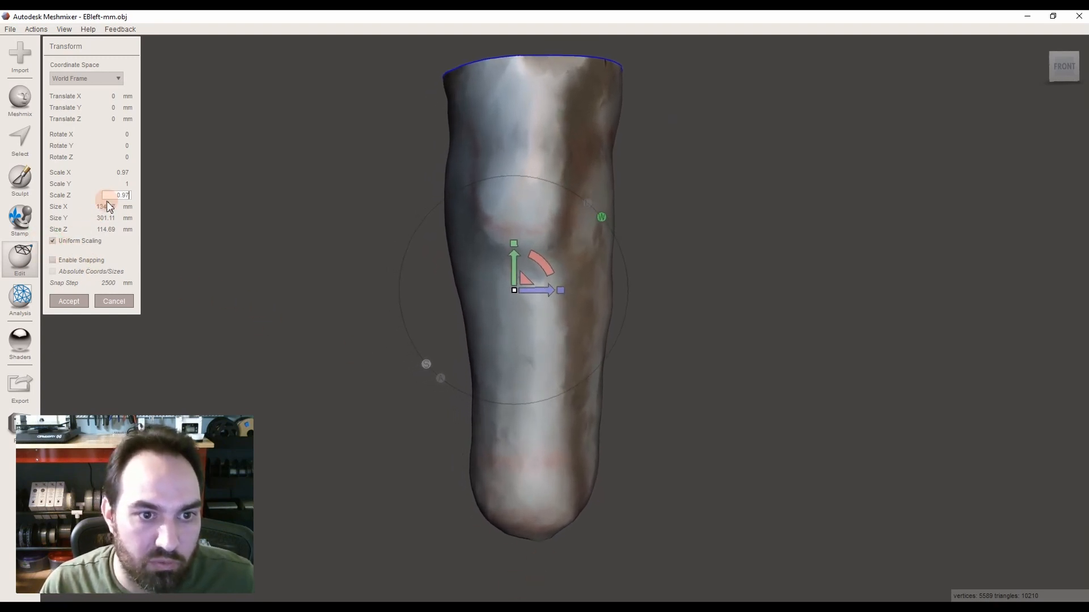
drag(116, 195, 192, 202)
key(BackSpace)
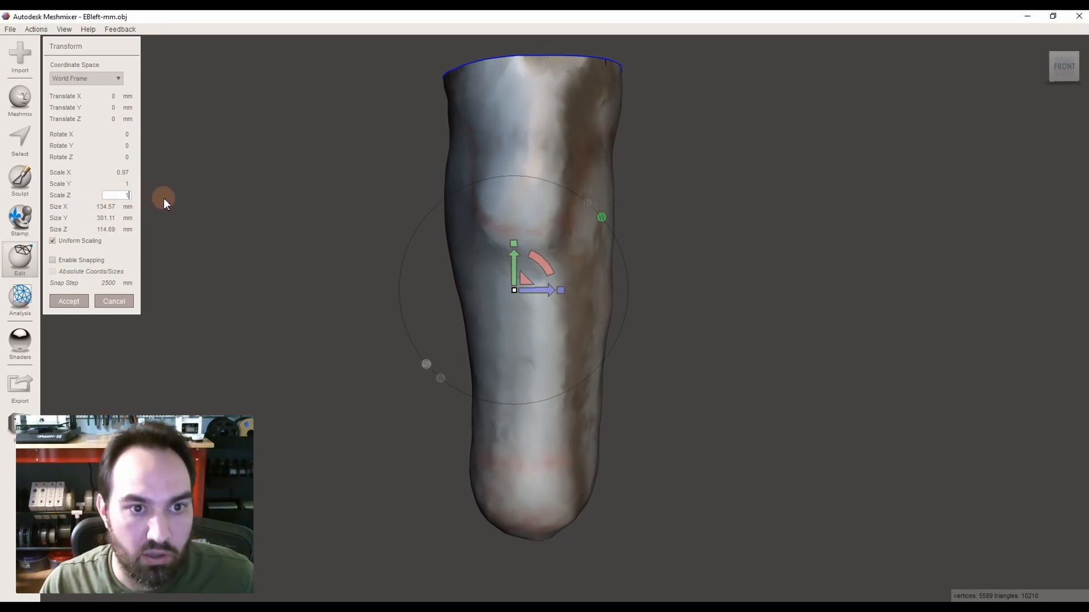
key(Return)
click(52, 241)
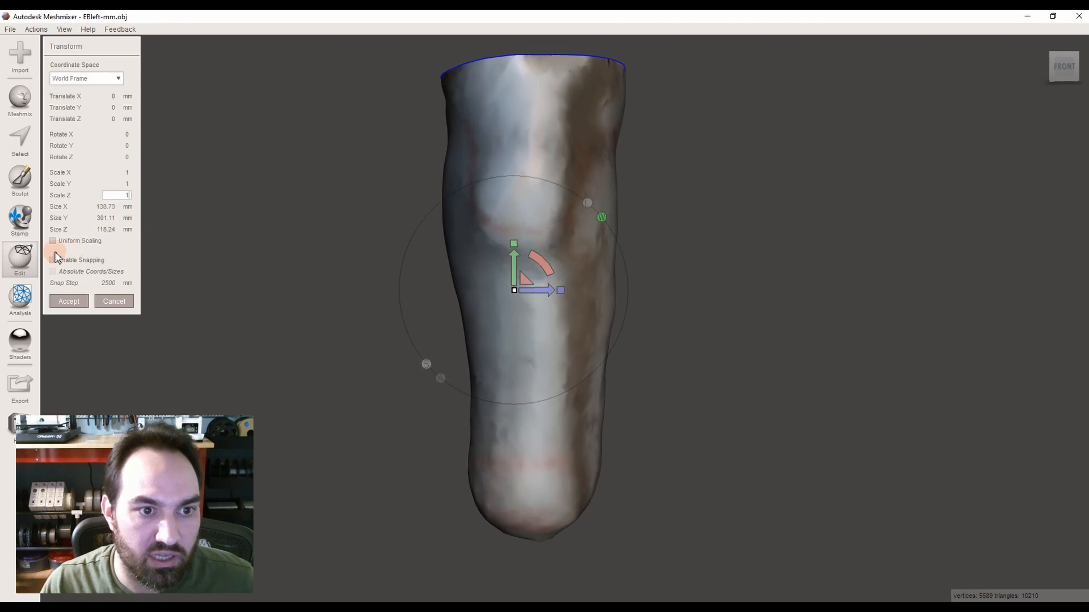
key(Return)
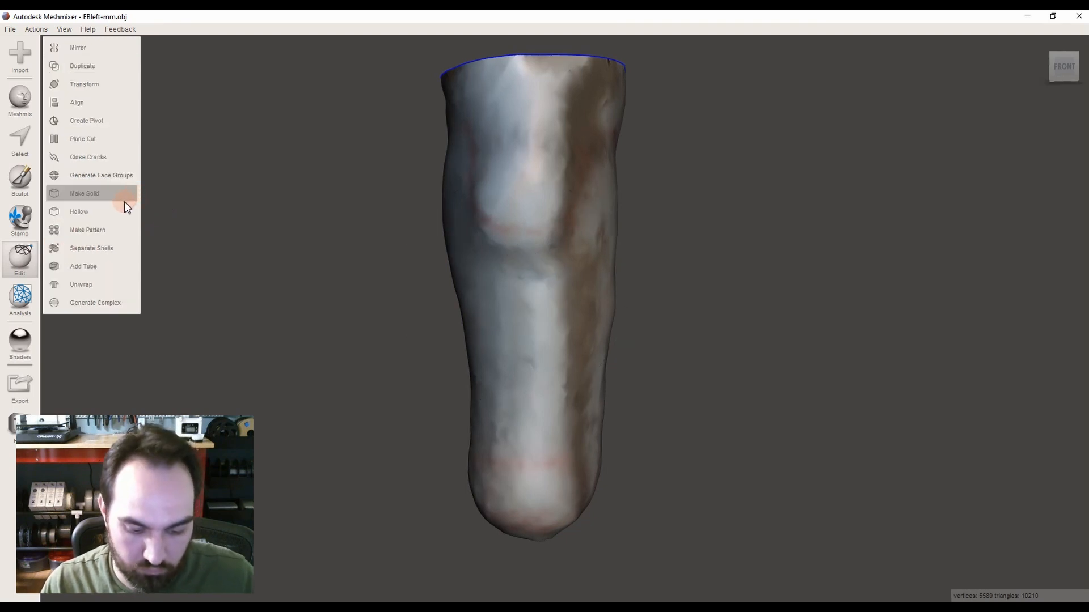
Step: Transform the leg again in the local frame with uniform scaling enabled, setting the scale to 0.97
click(90, 84)
click(54, 241)
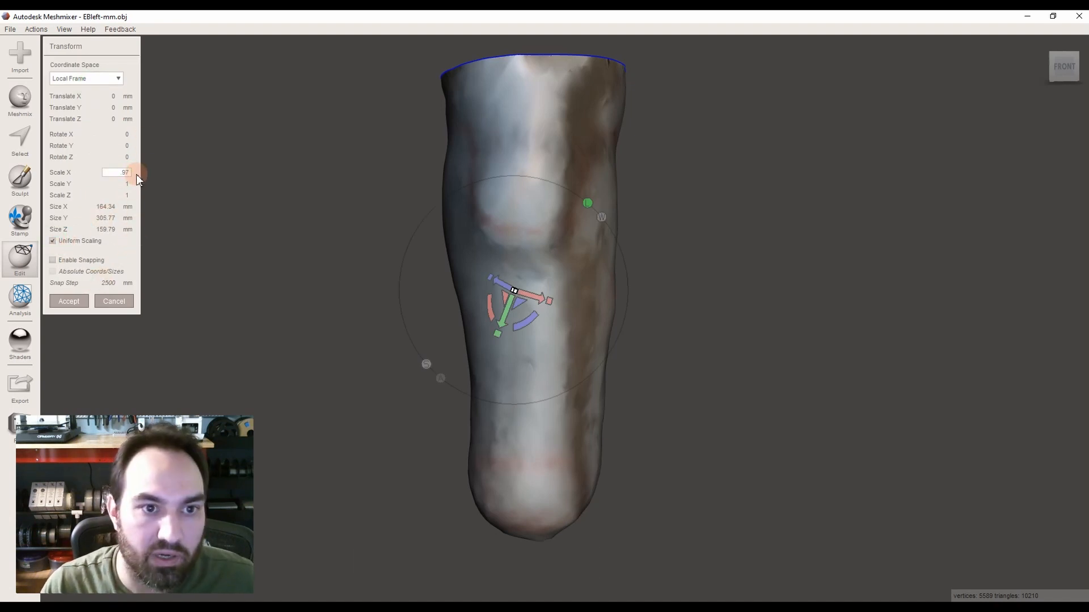
key(Return)
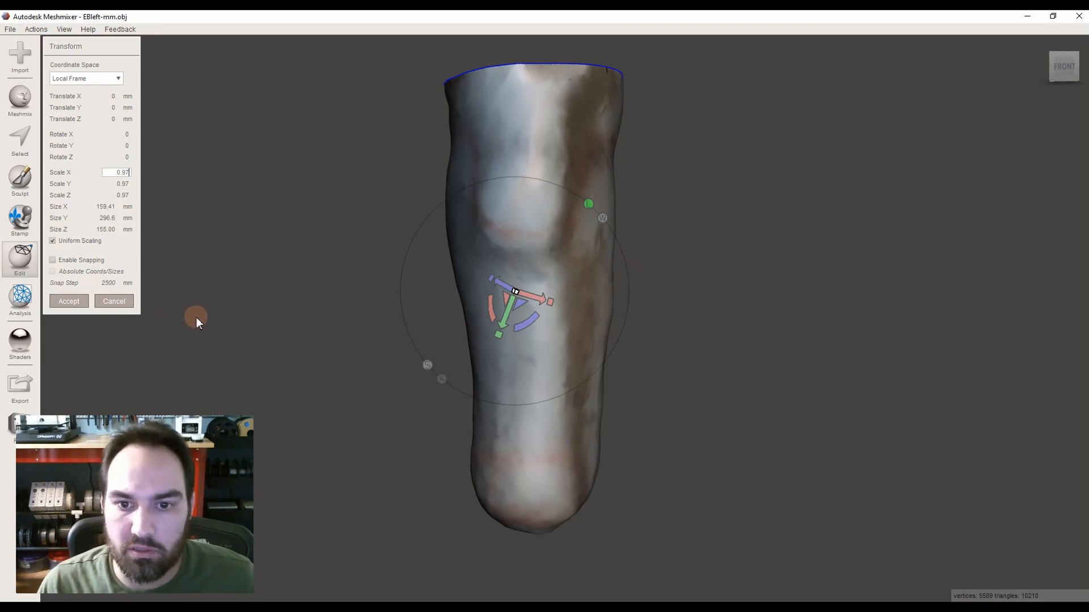
right_drag(195, 309, 206, 294)
middle_drag(194, 283, 203, 294)
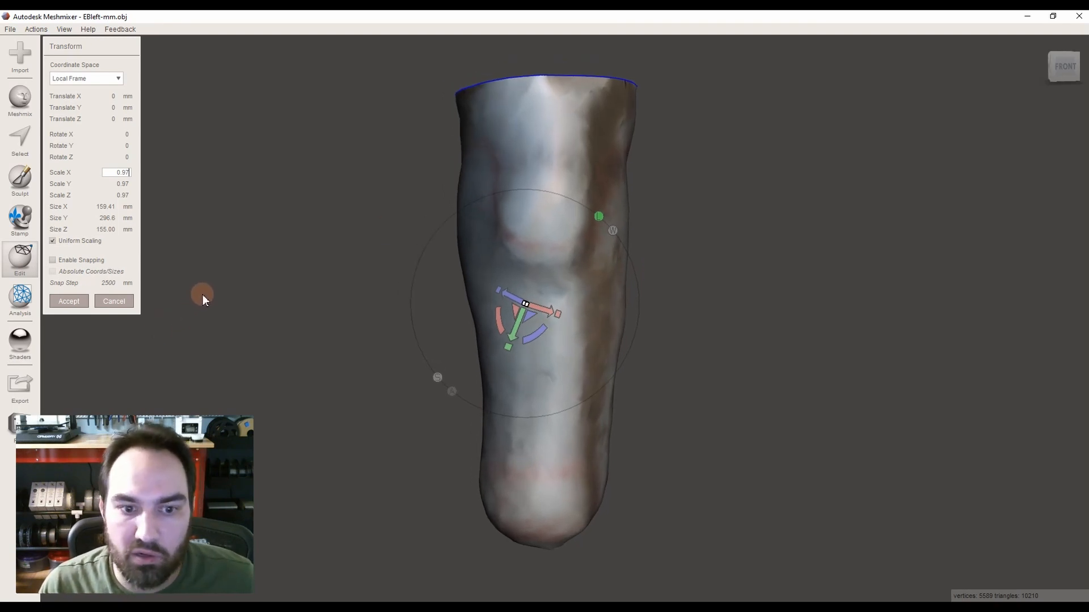